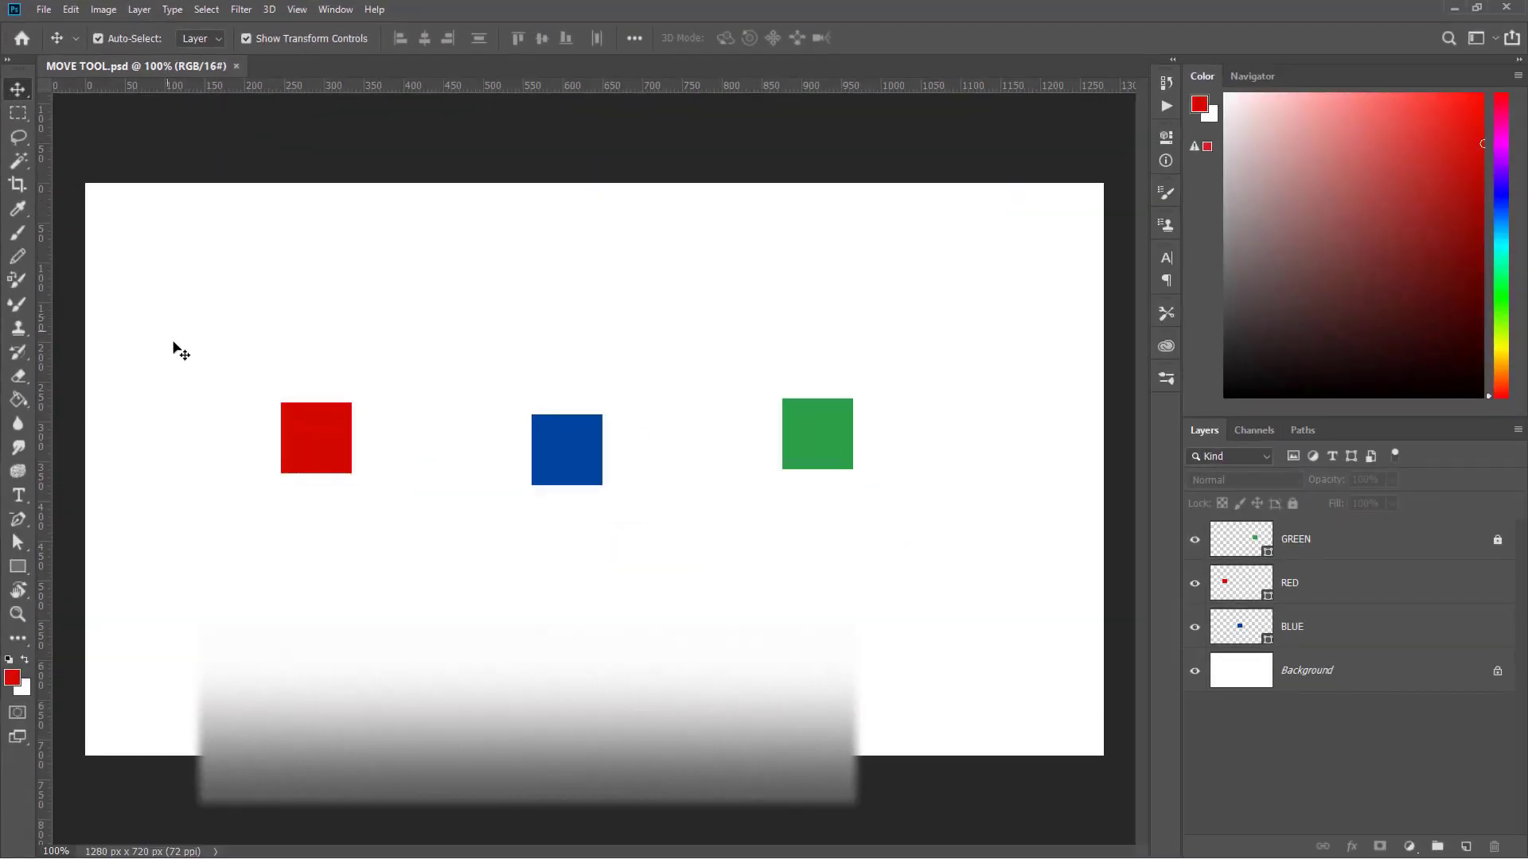
- Move the blue square slightly left and the red square slightly up, leaving nothing selected
click(314, 434)
click(581, 465)
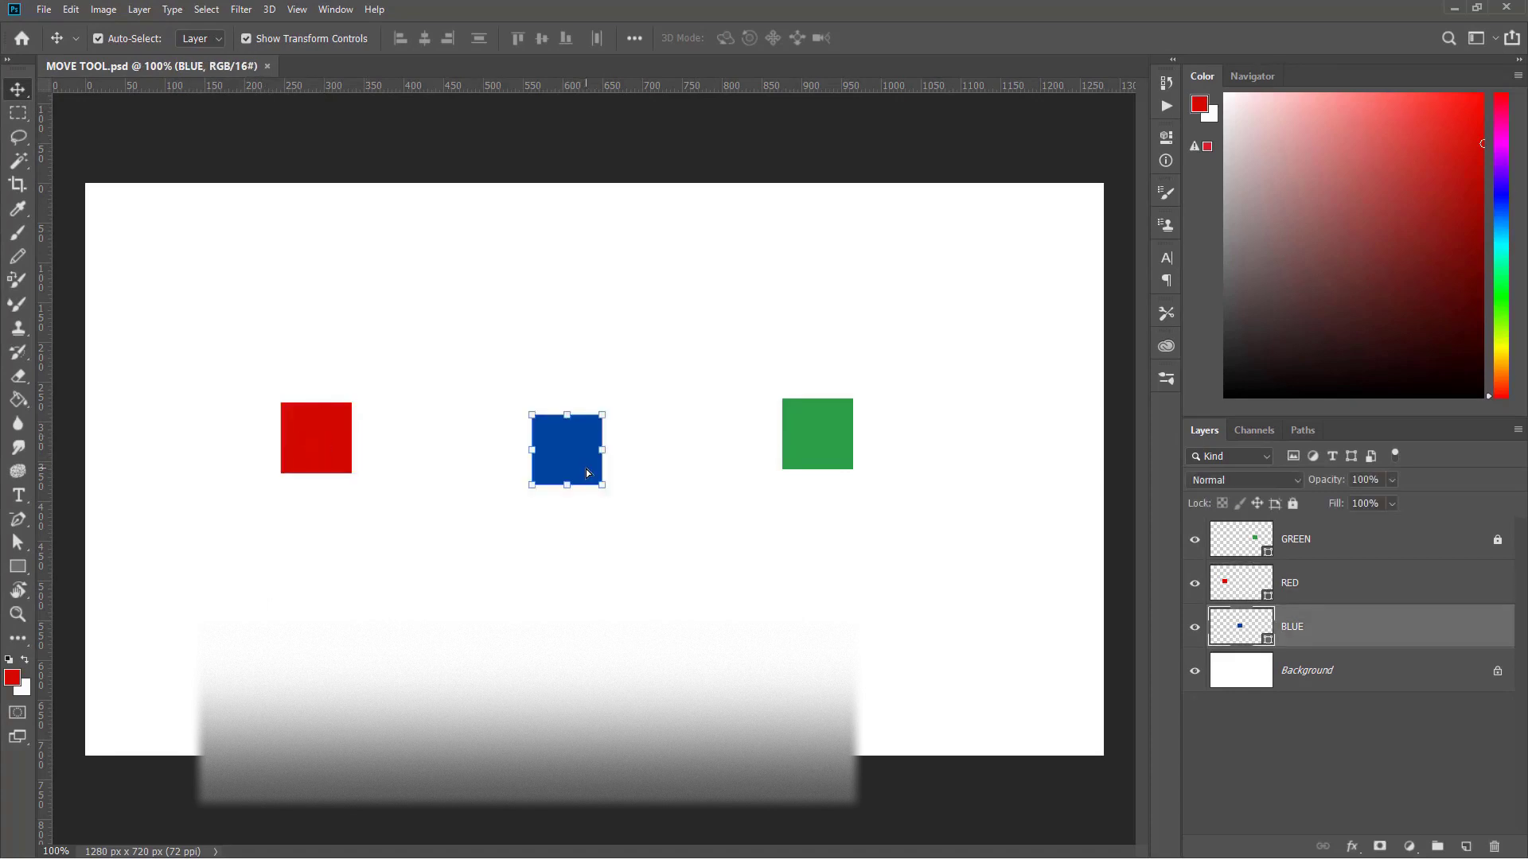
mouse_move(573, 452)
mouse_down()
mouse_move(563, 514)
mouse_move(563, 455)
mouse_up()
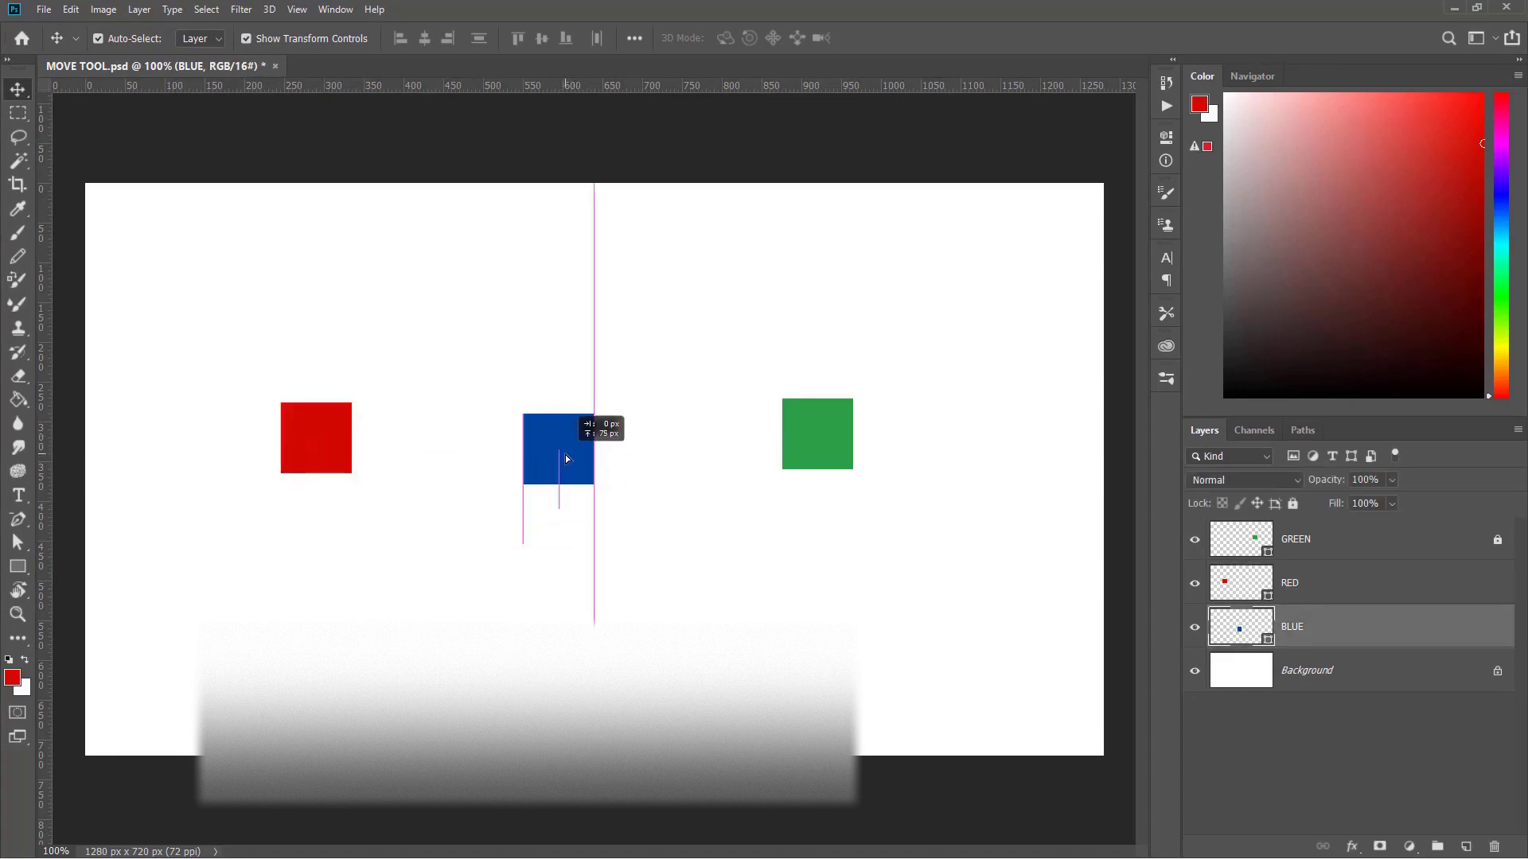
drag(333, 447, 335, 415)
click(445, 401)
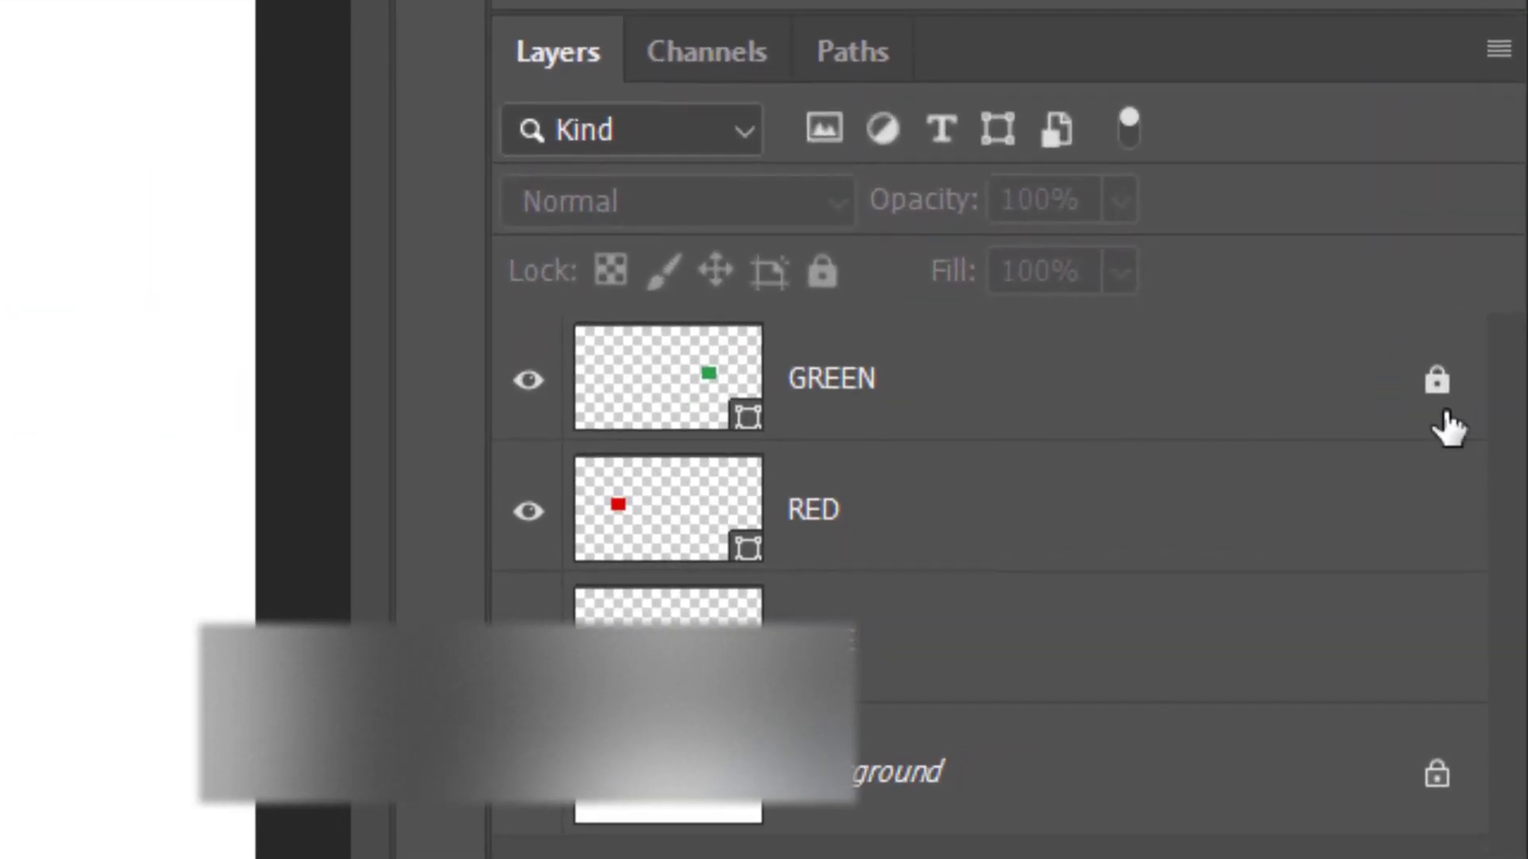
- Unlock the GREEN layer and move the green square slightly left on the canvas
mouse_move(1444, 426)
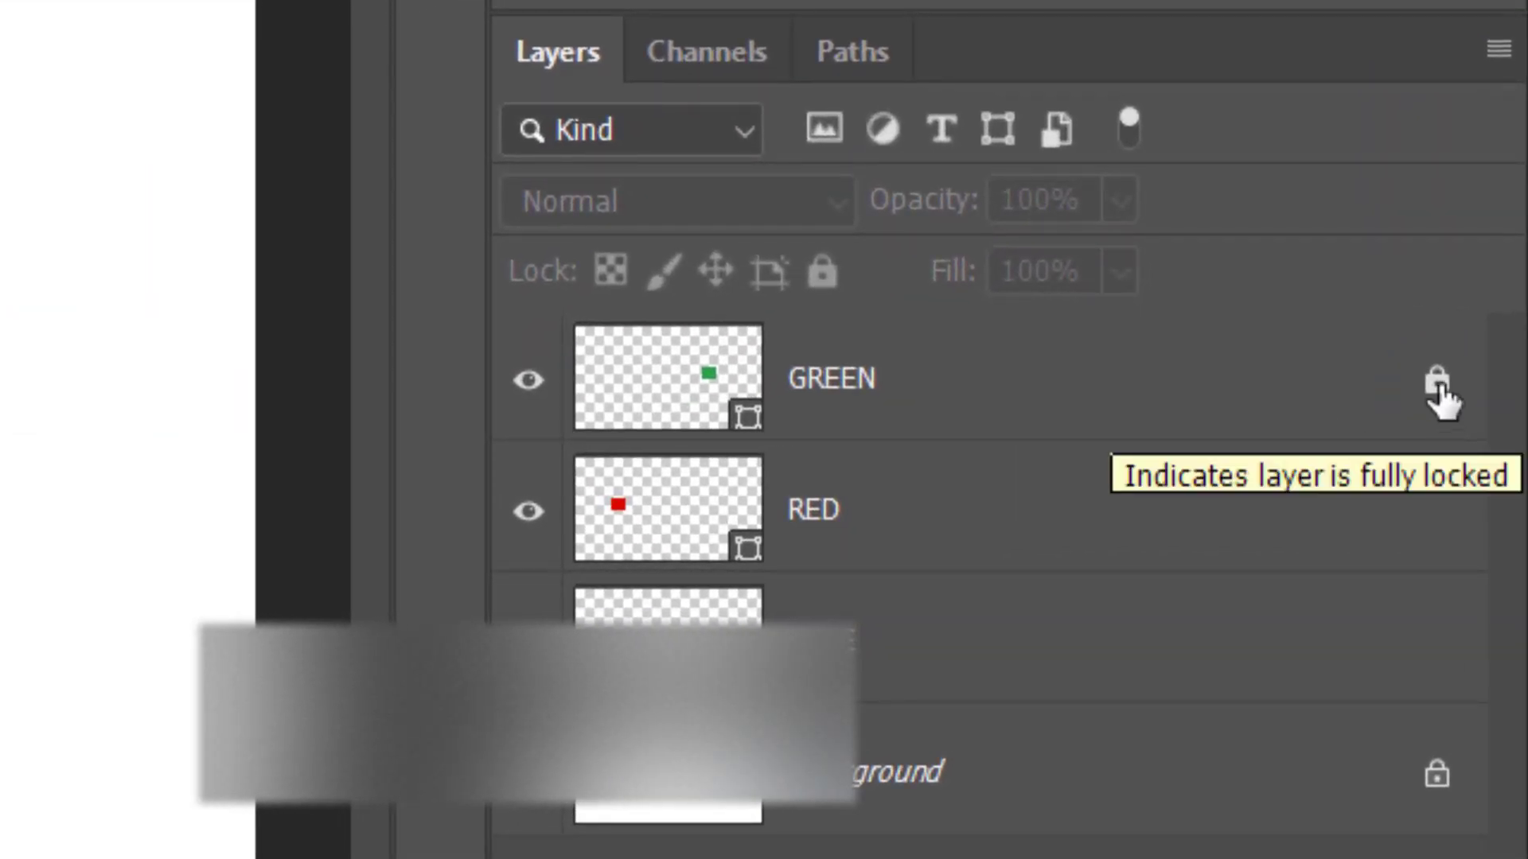
click(1438, 388)
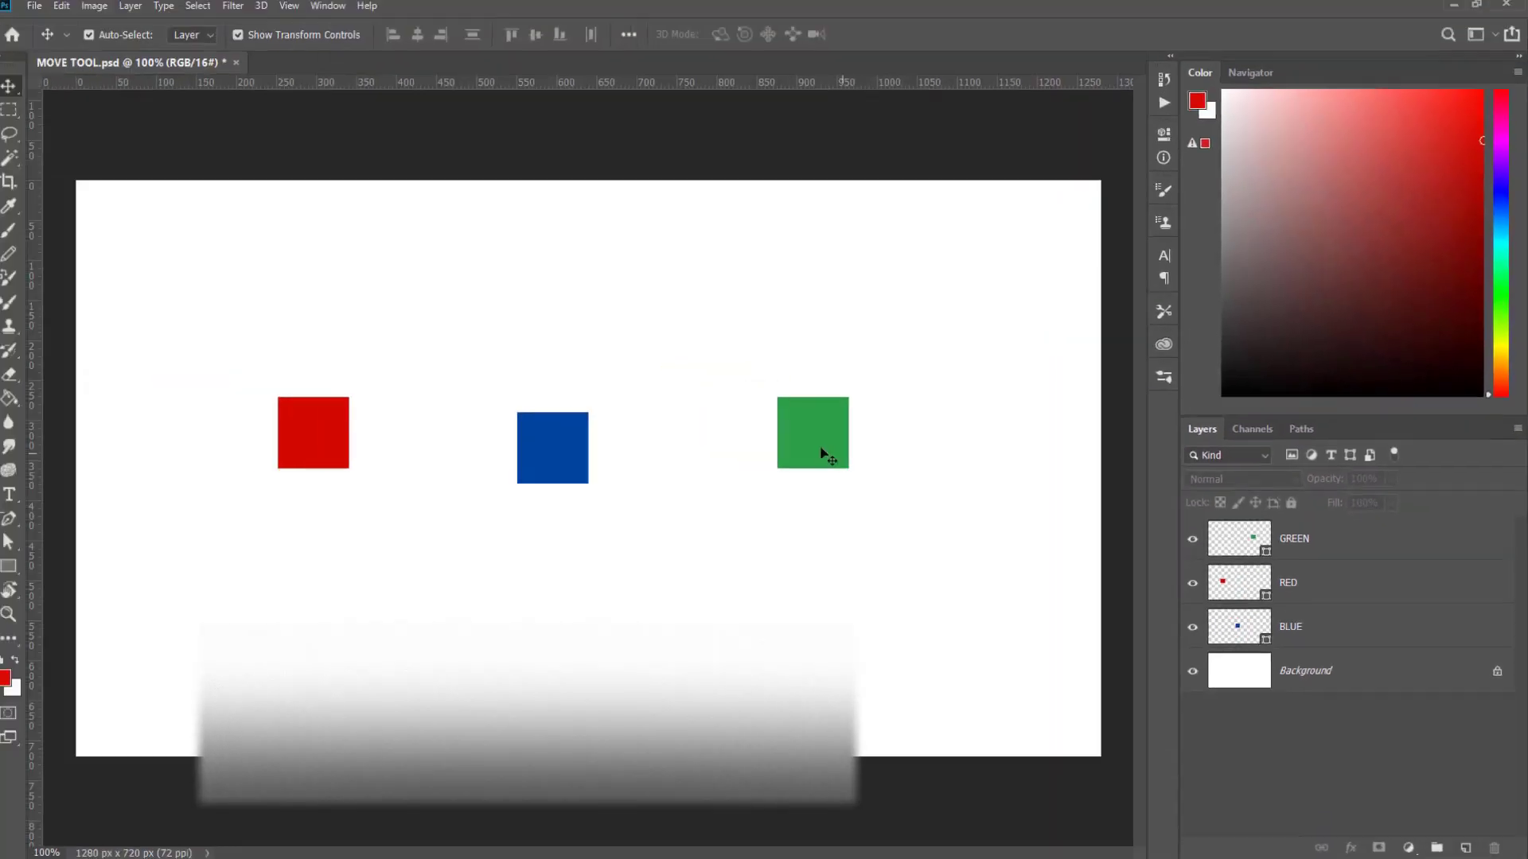
click(812, 434)
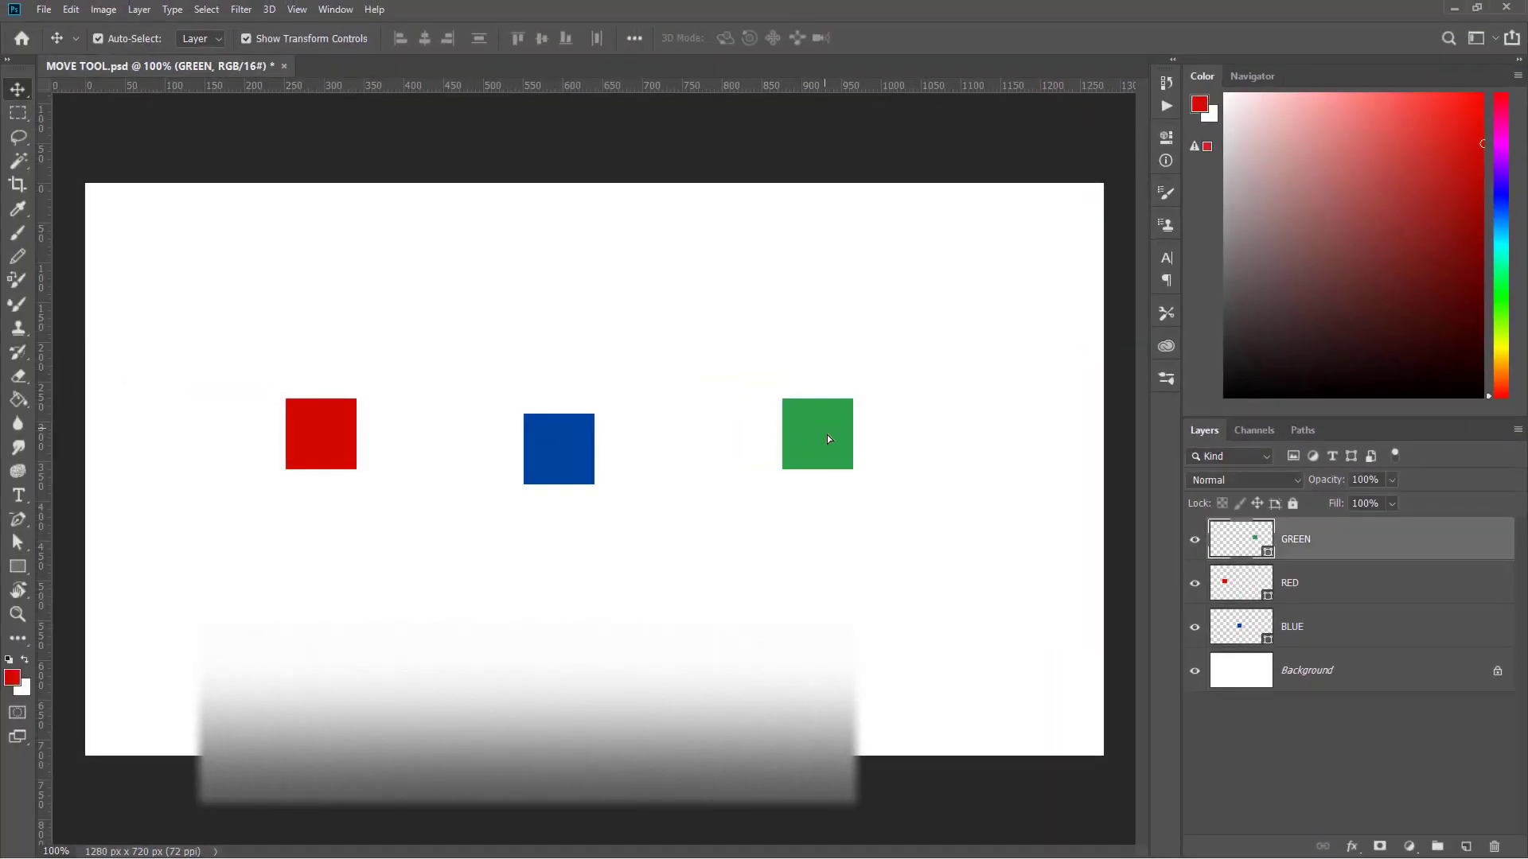
mouse_move(827, 439)
mouse_down()
mouse_move(842, 479)
mouse_move(821, 451)
mouse_up()
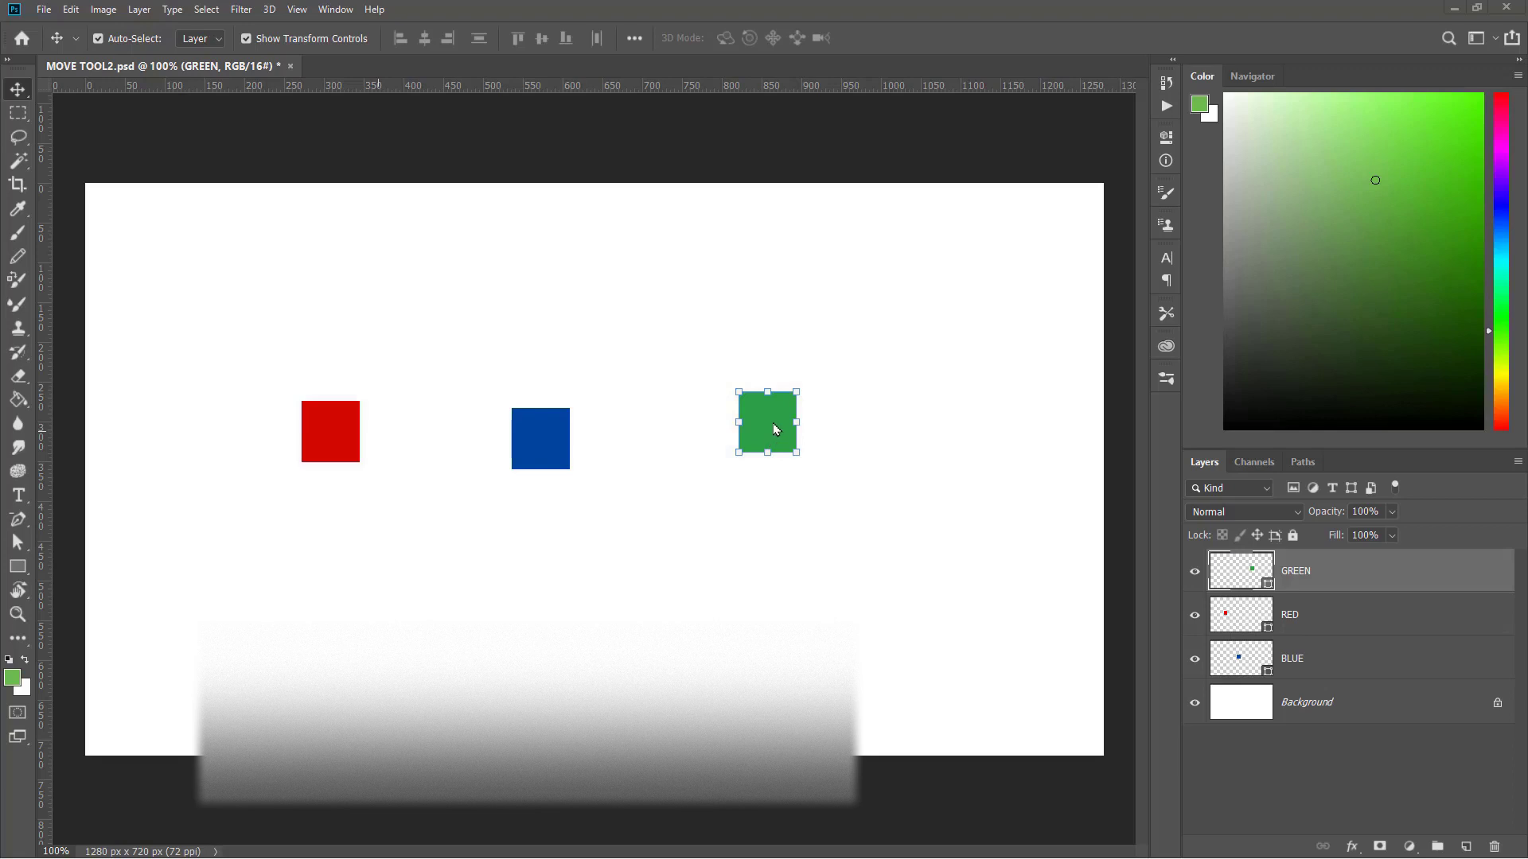
- Add the blue and red squares to the green square's selection, and clear the selection
shift+click(547, 440)
shift+click(339, 429)
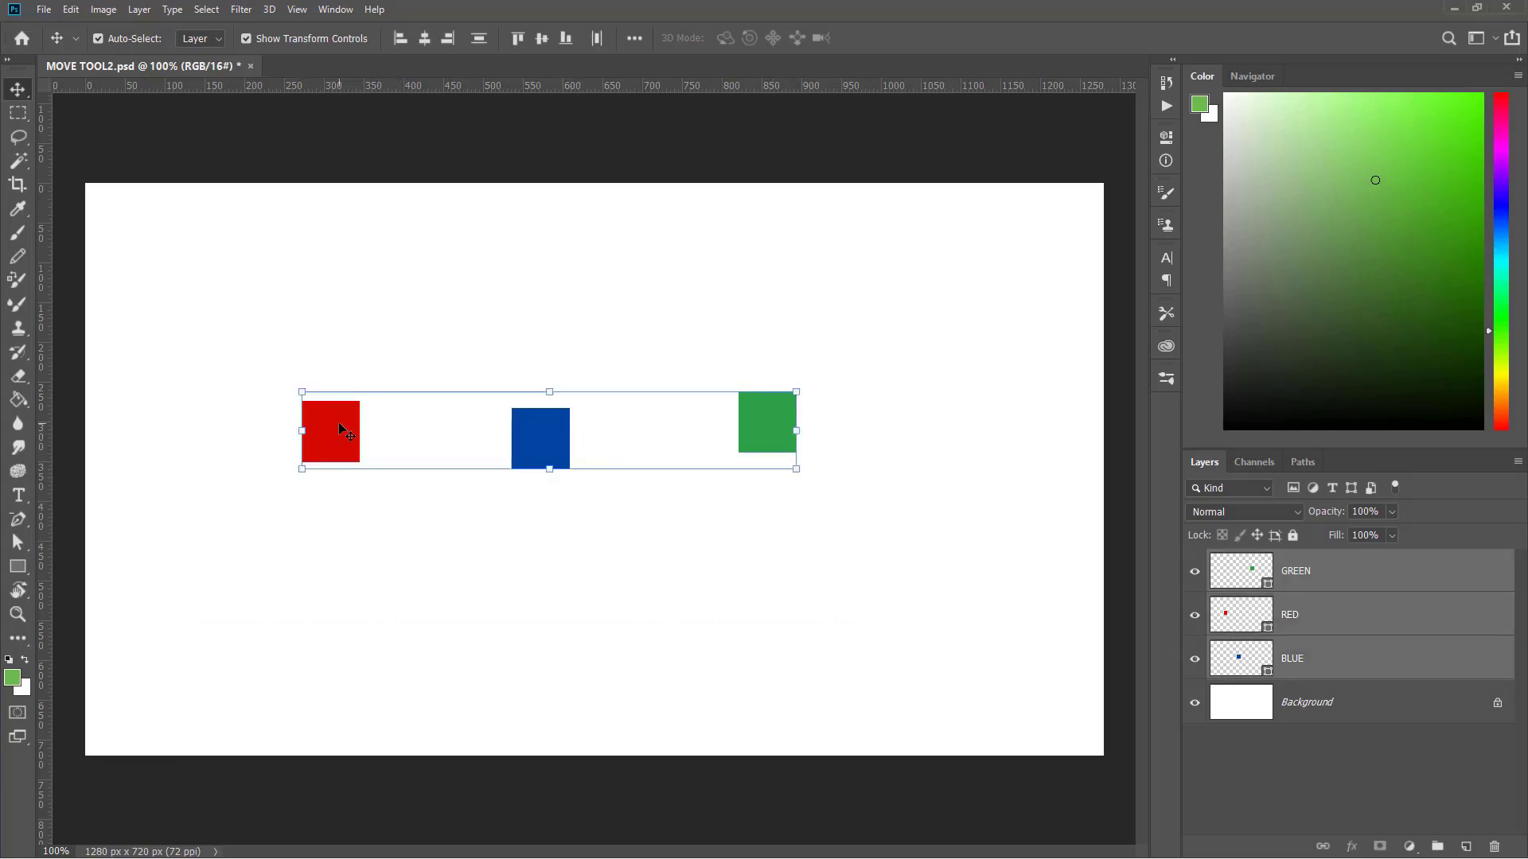
click(958, 280)
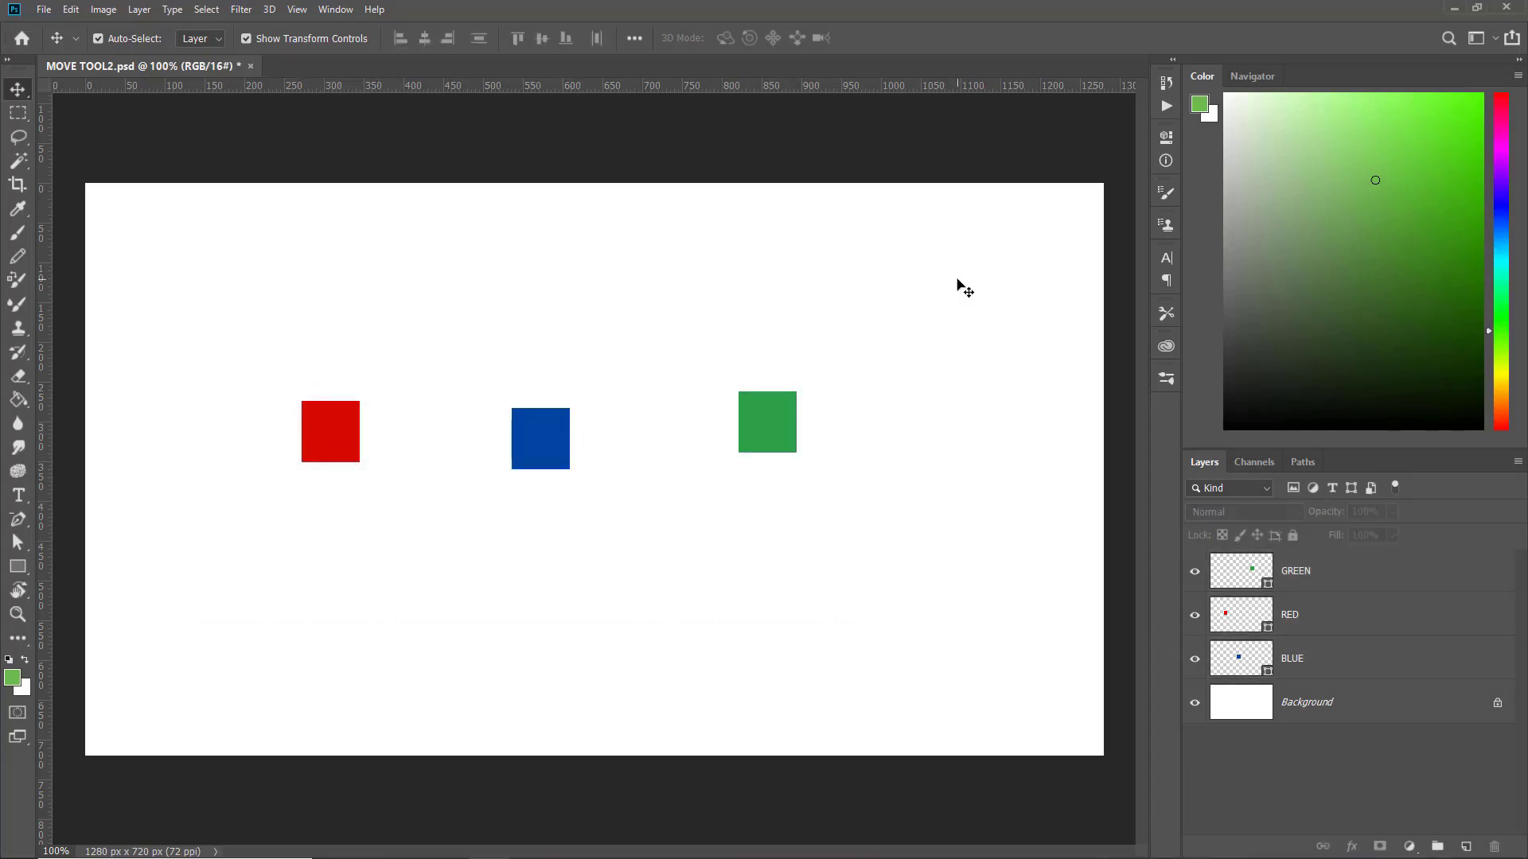
- Select the green, blue and red squares one at a time by drawing a selection box around each
drag(928, 279, 726, 525)
drag(609, 359, 517, 451)
drag(393, 315, 221, 574)
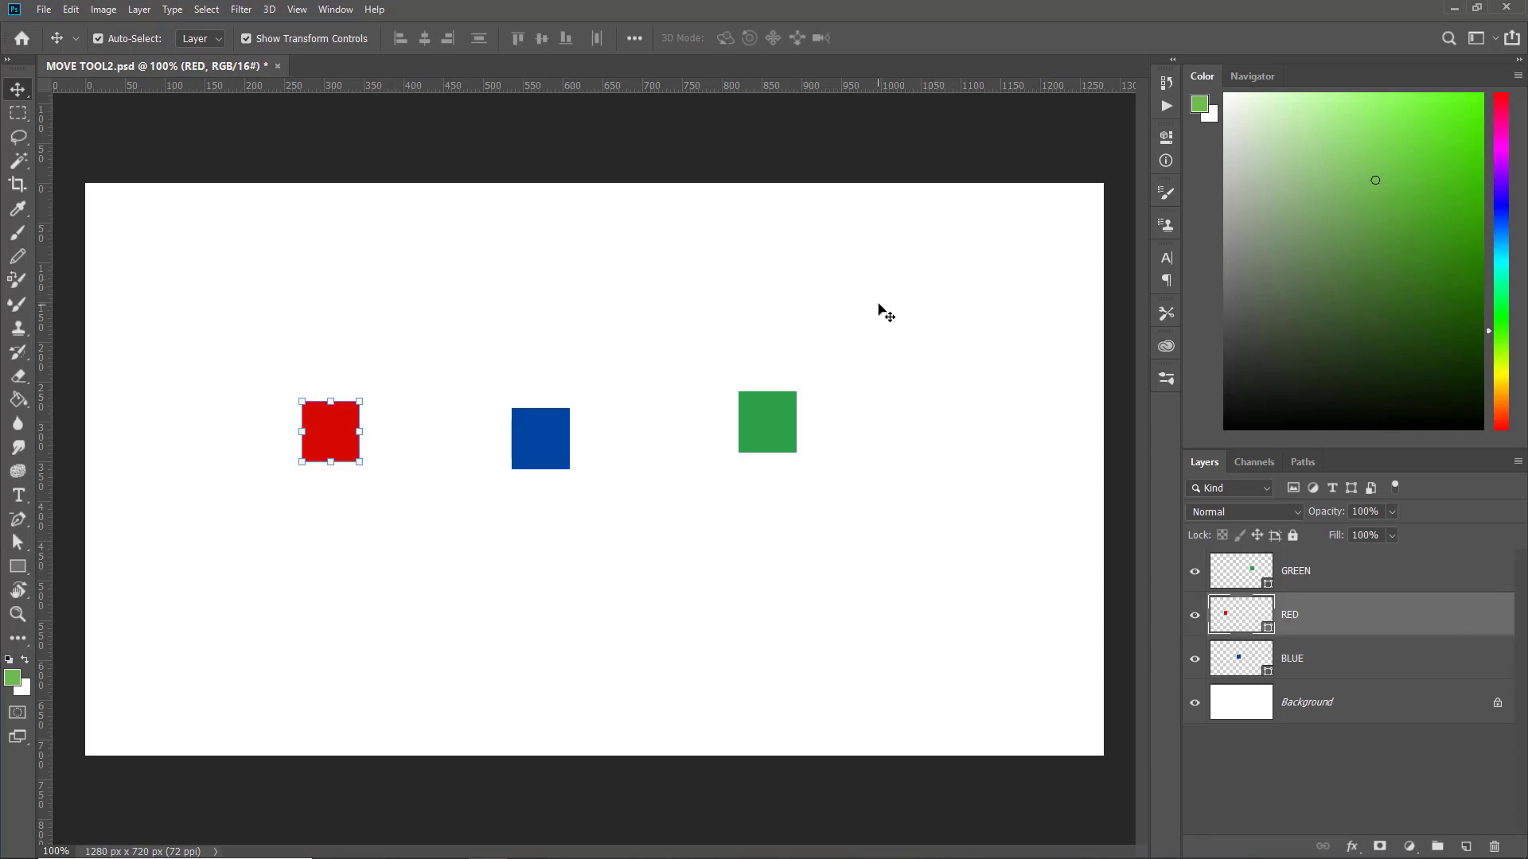
- Box-select the green square, add the blue and red squares with further boxes, and reselect all three with one large box
drag(880, 302, 705, 541)
drag(656, 328, 500, 530)
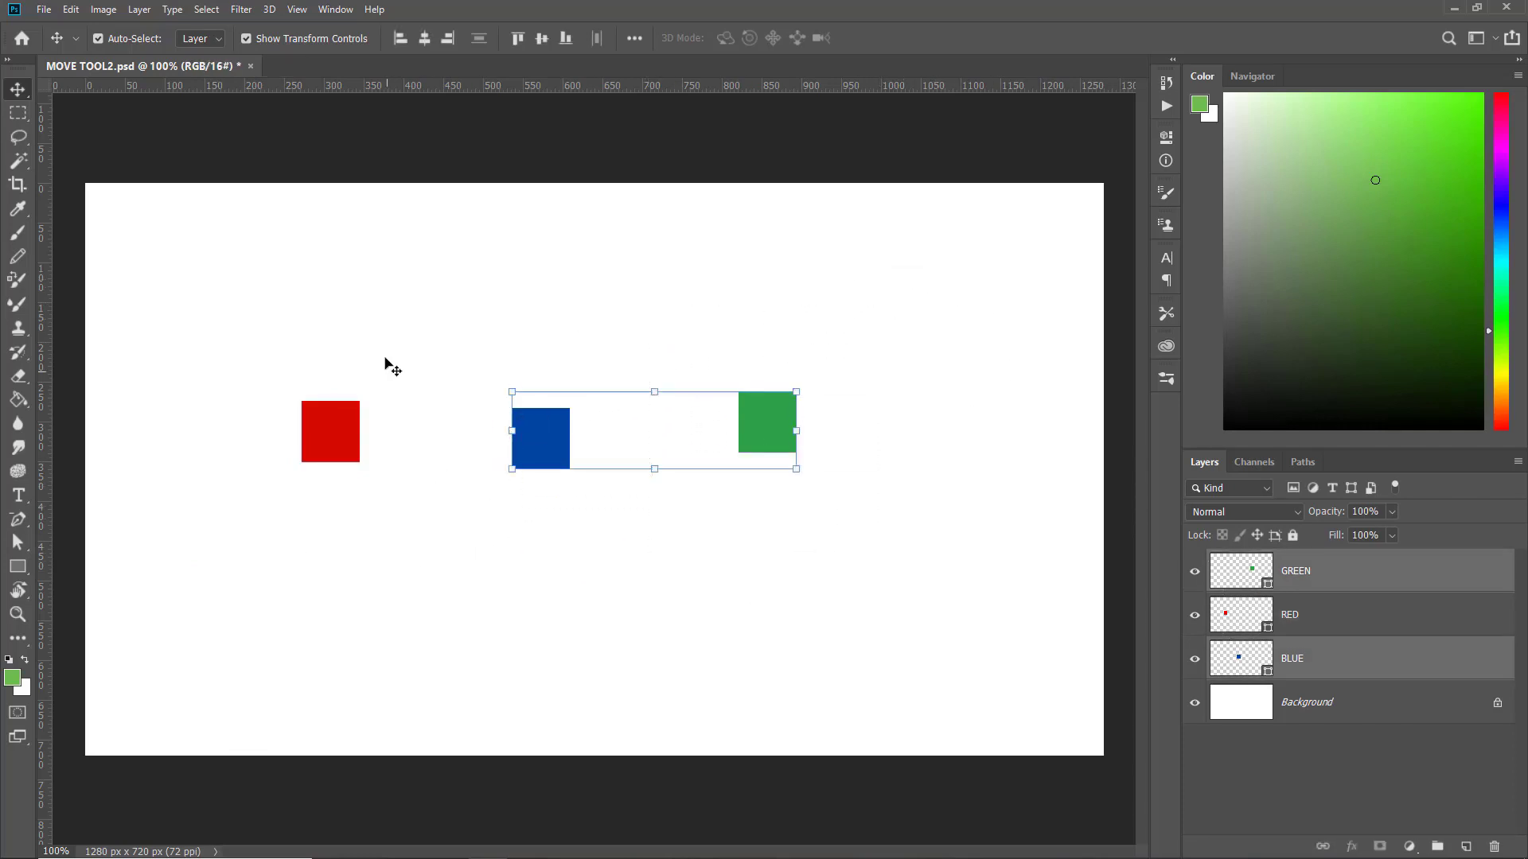
drag(385, 344, 223, 552)
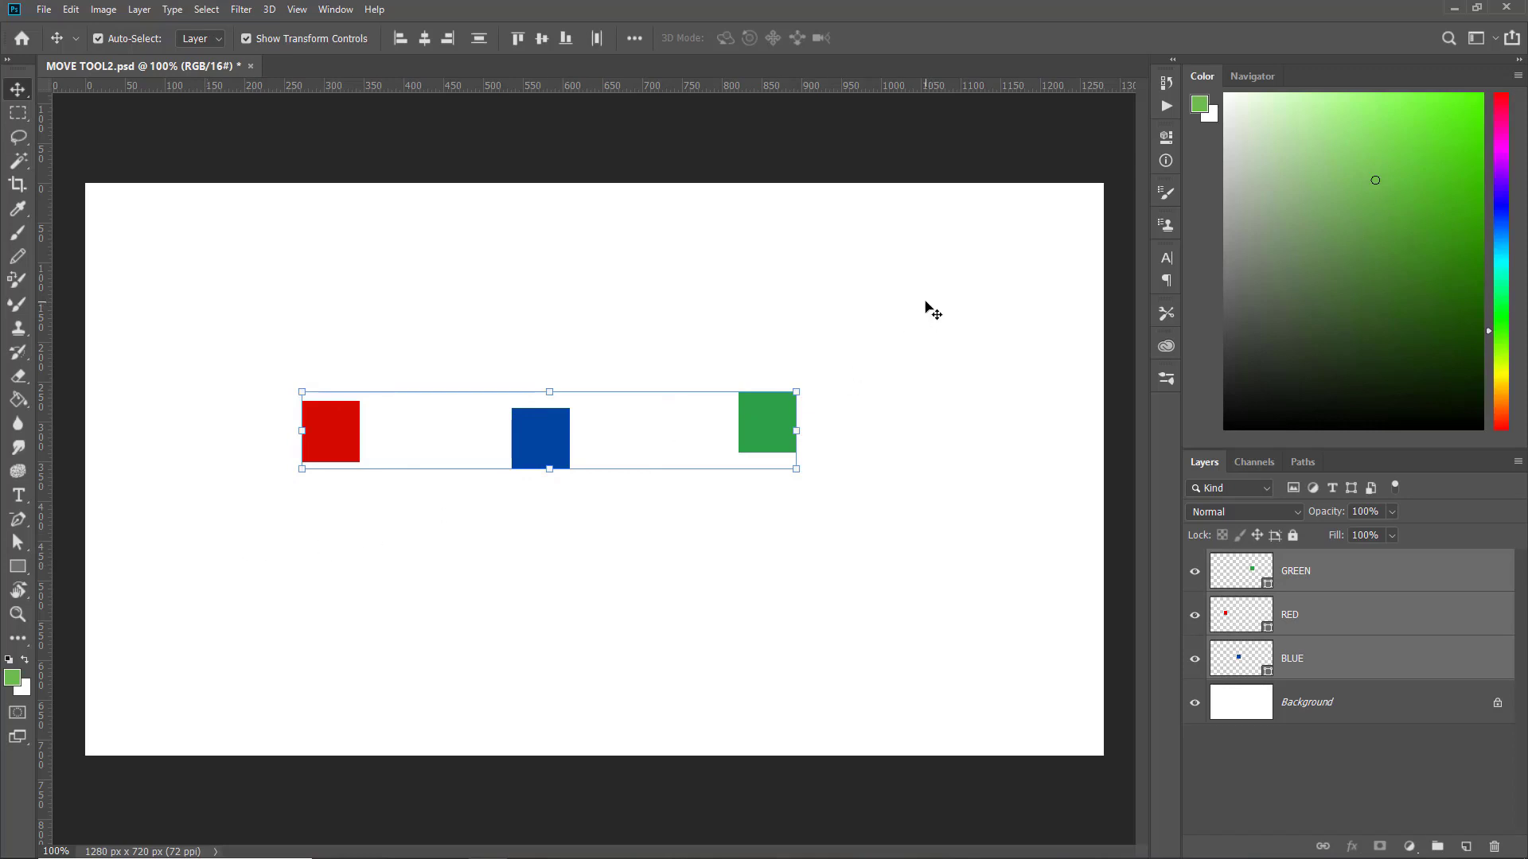
drag(993, 242, 223, 652)
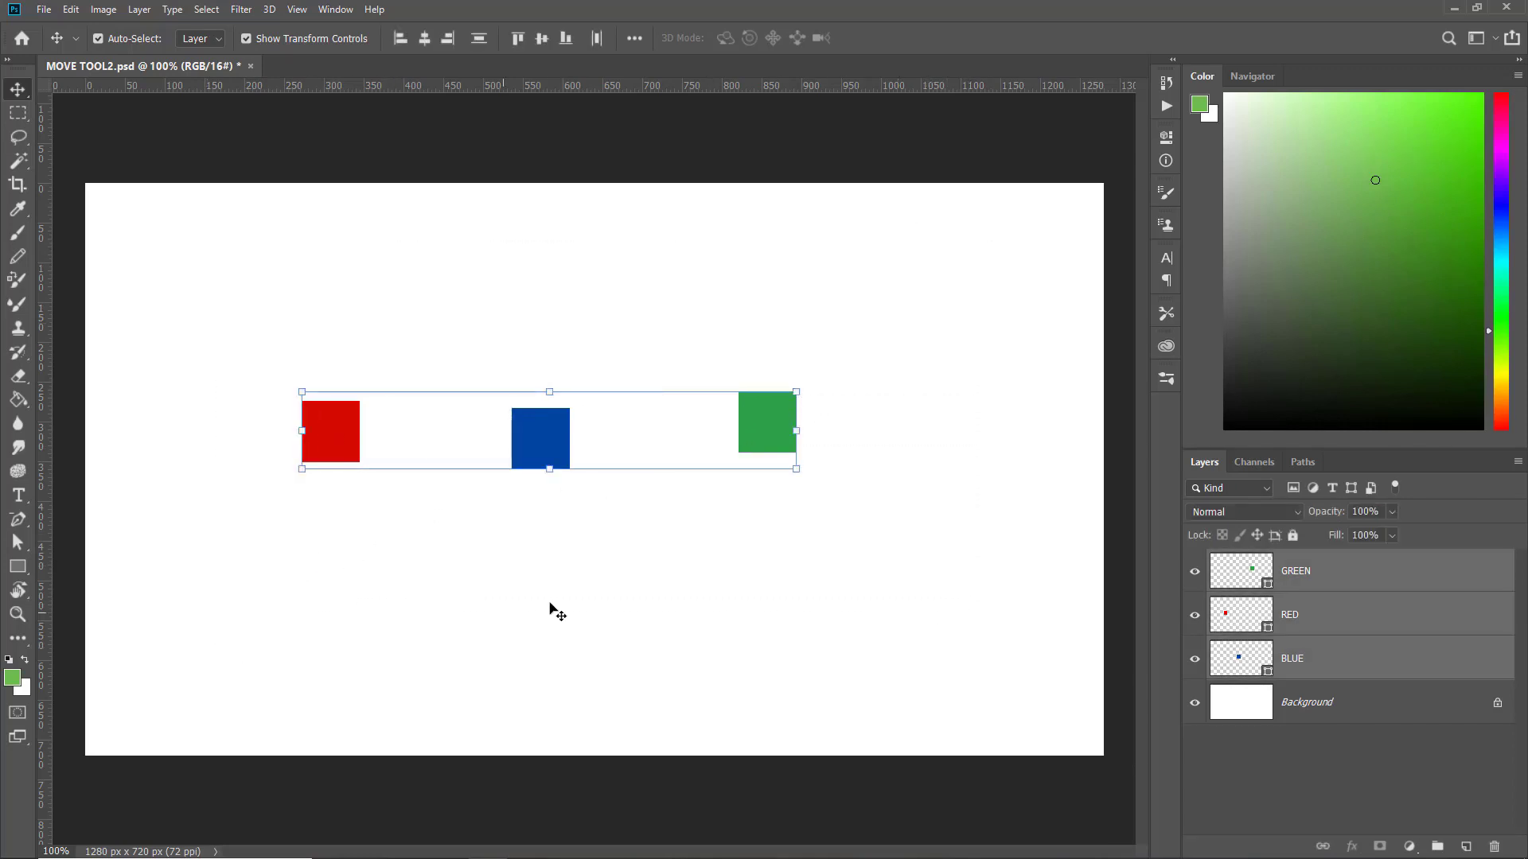
- Clear the selection, box-select the green and blue squares together, and add the red square to them
click(764, 559)
drag(894, 316, 410, 592)
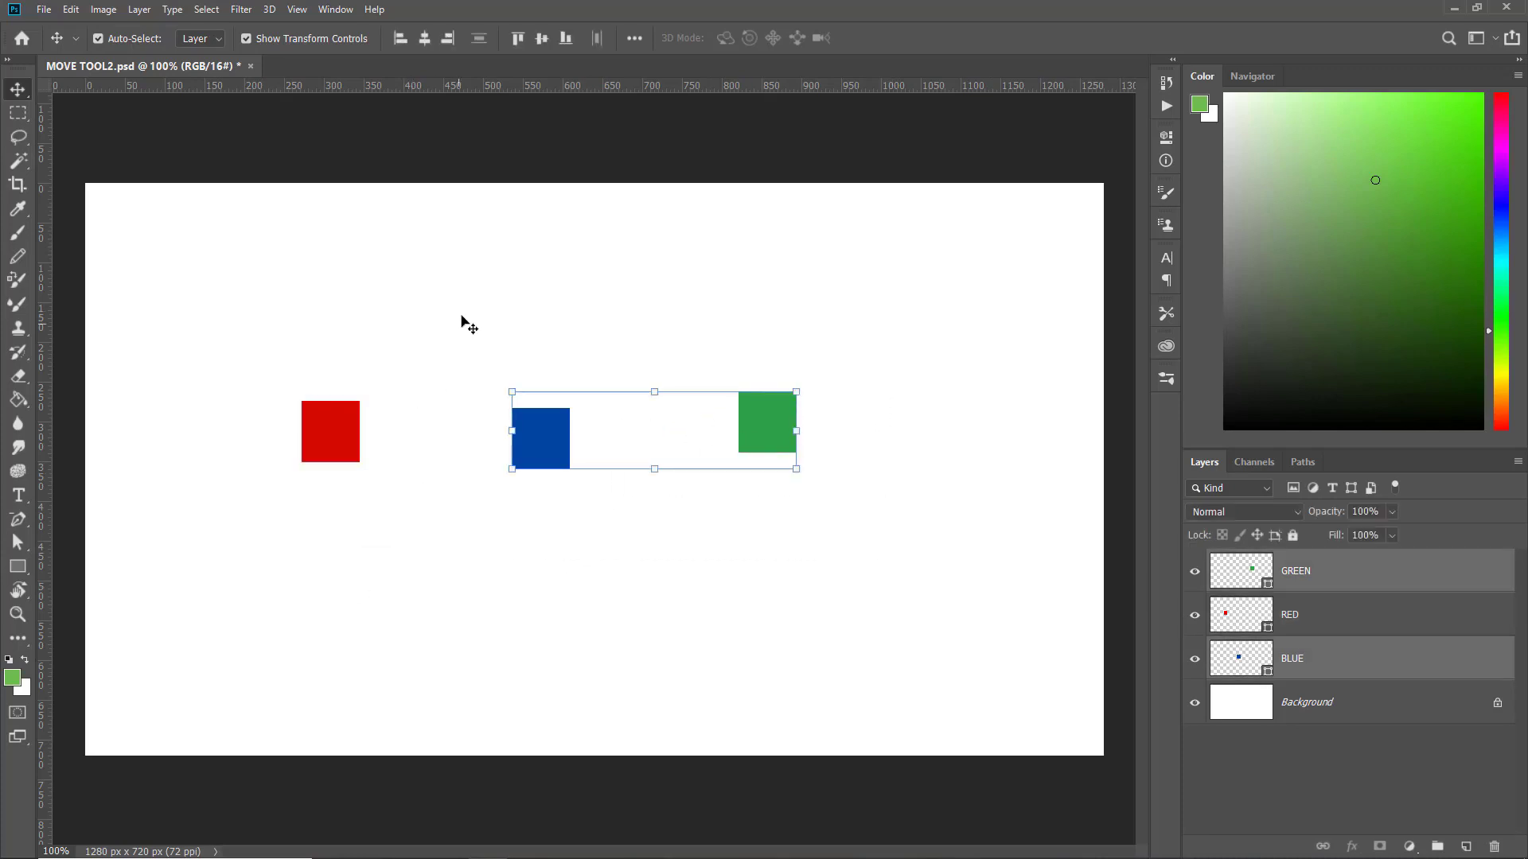
drag(461, 321, 289, 597)
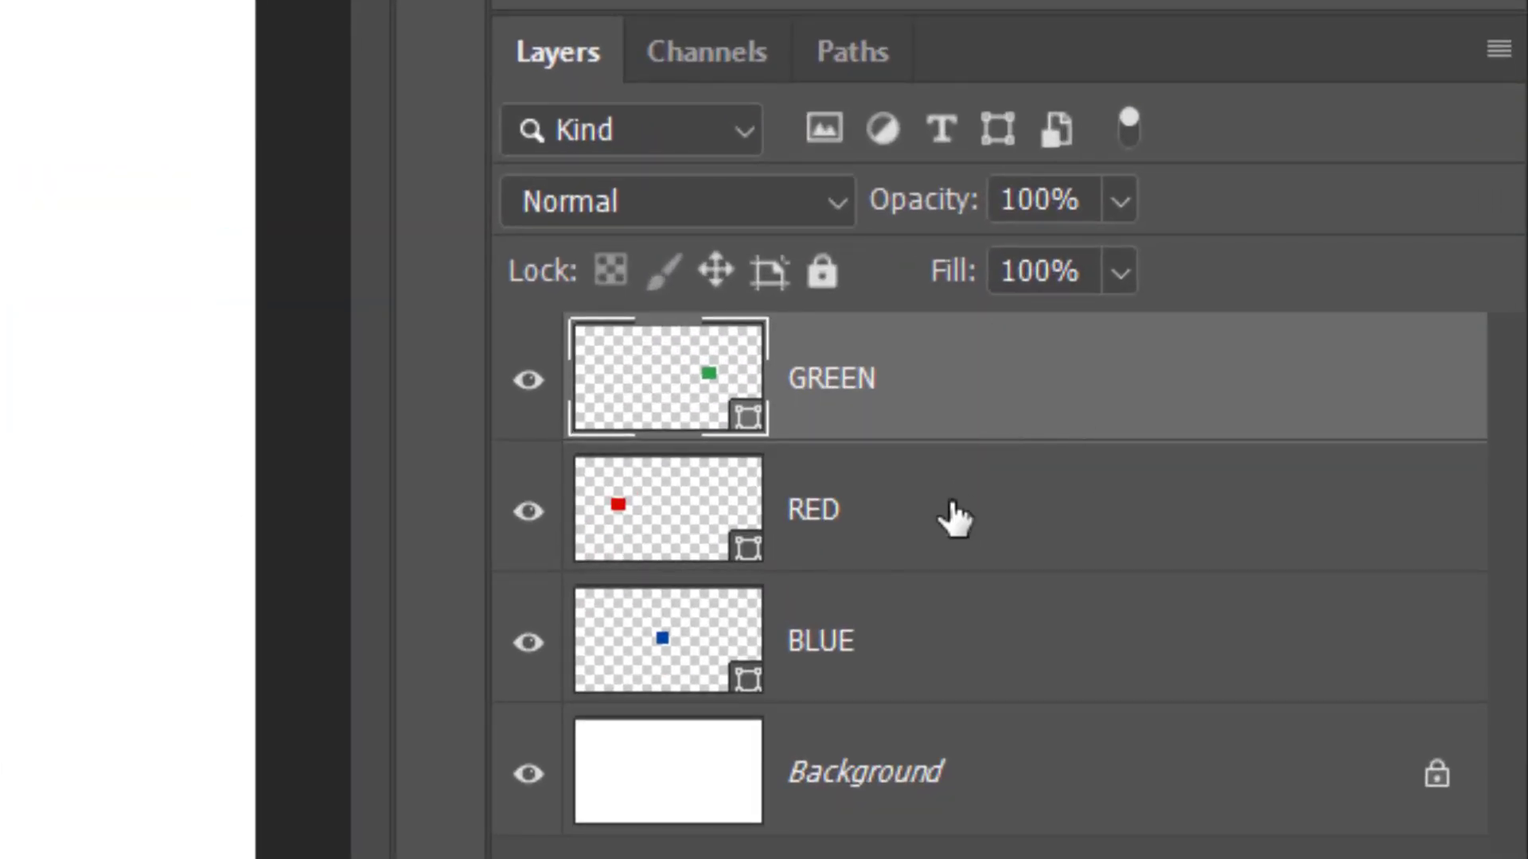
- Reorder the layers so BLUE is on top, followed by GREEN and RED, and deselect them
click(955, 518)
click(955, 666)
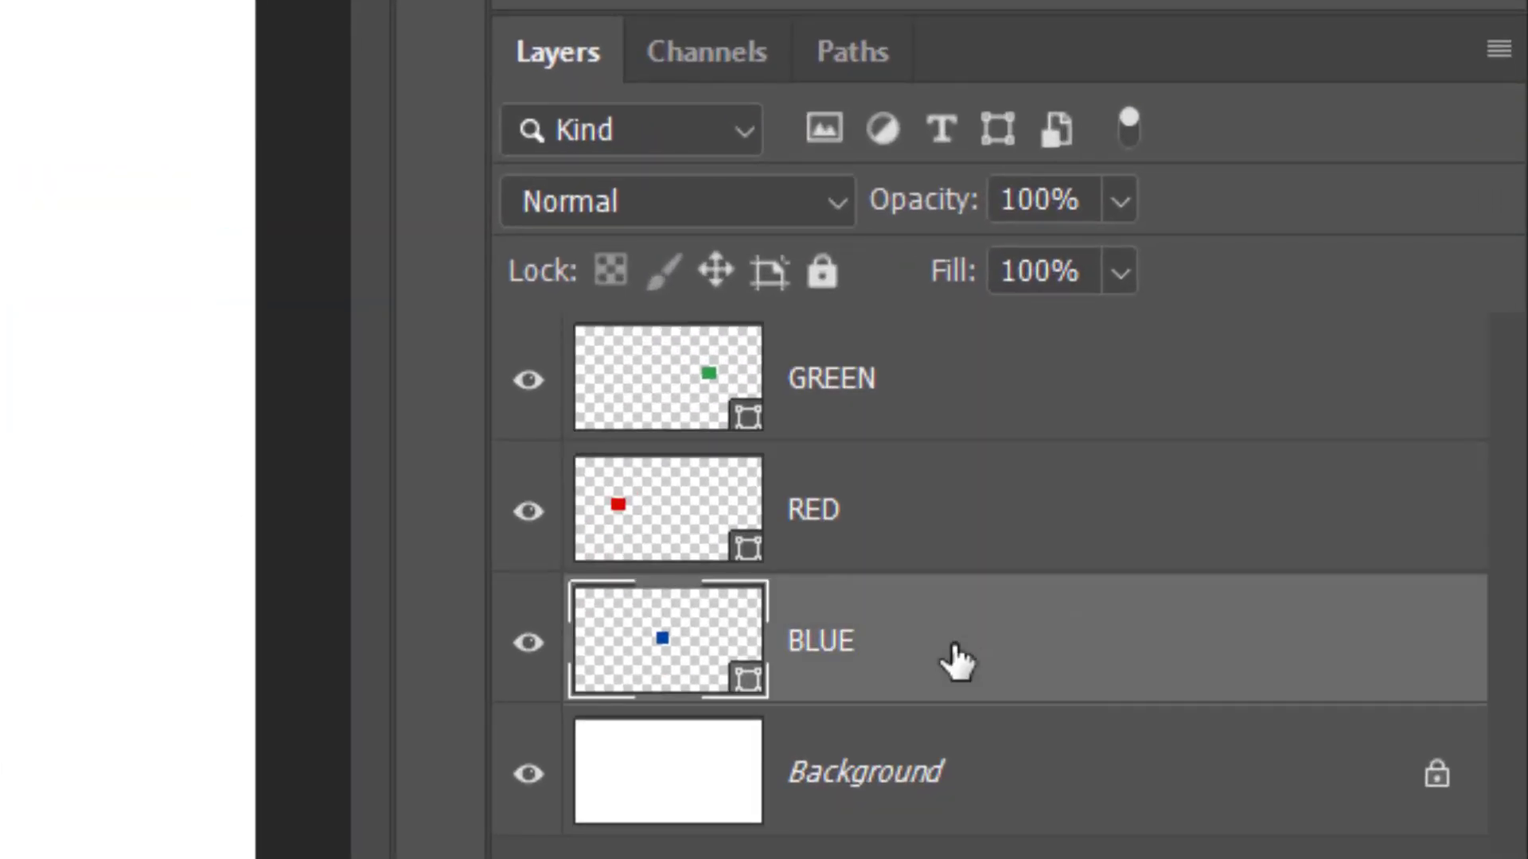
drag(966, 651, 932, 468)
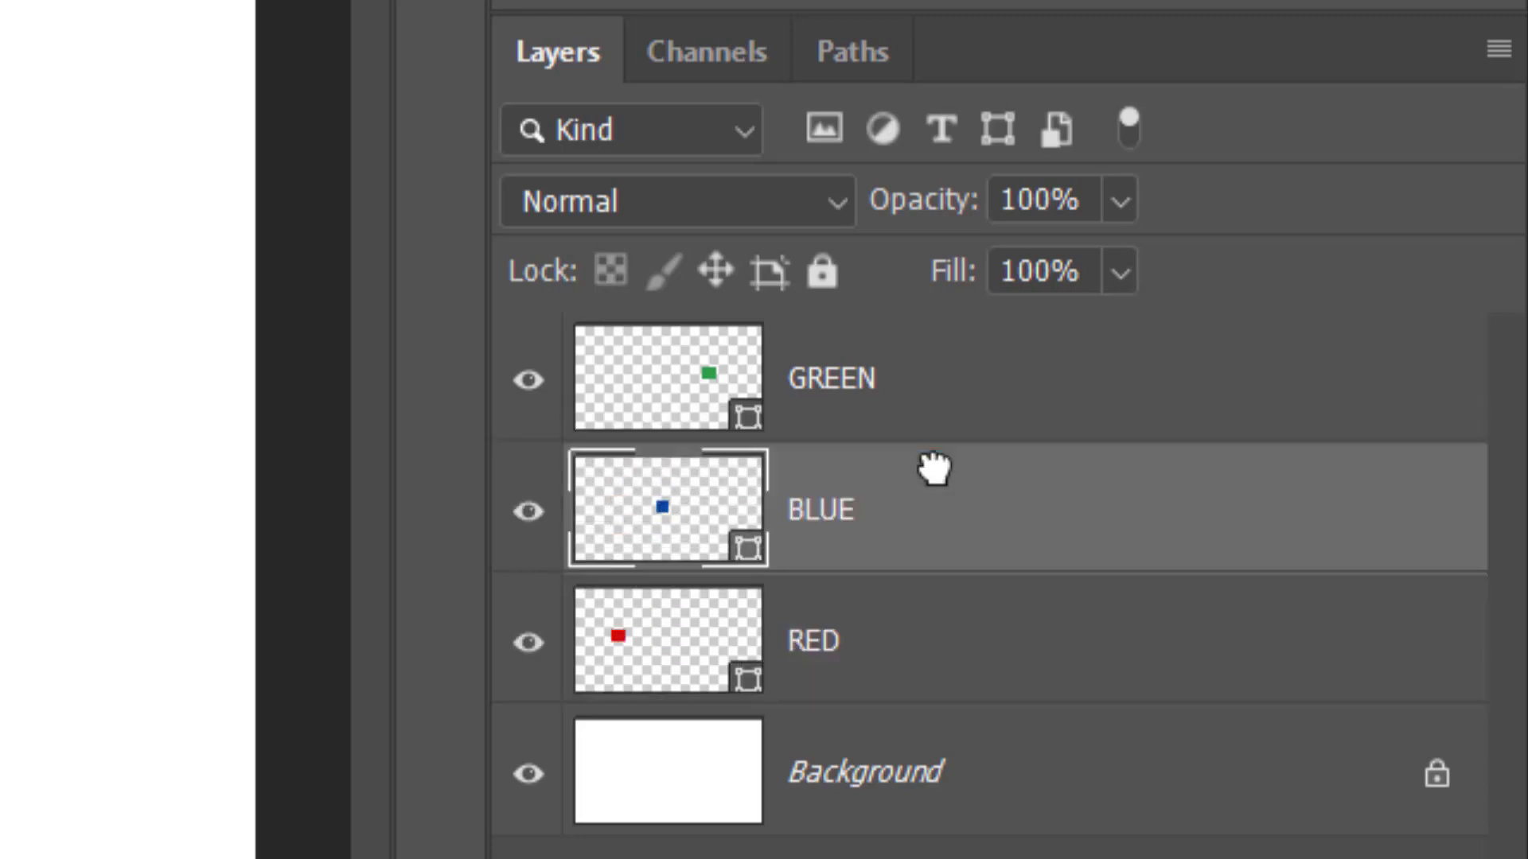
drag(982, 403, 967, 570)
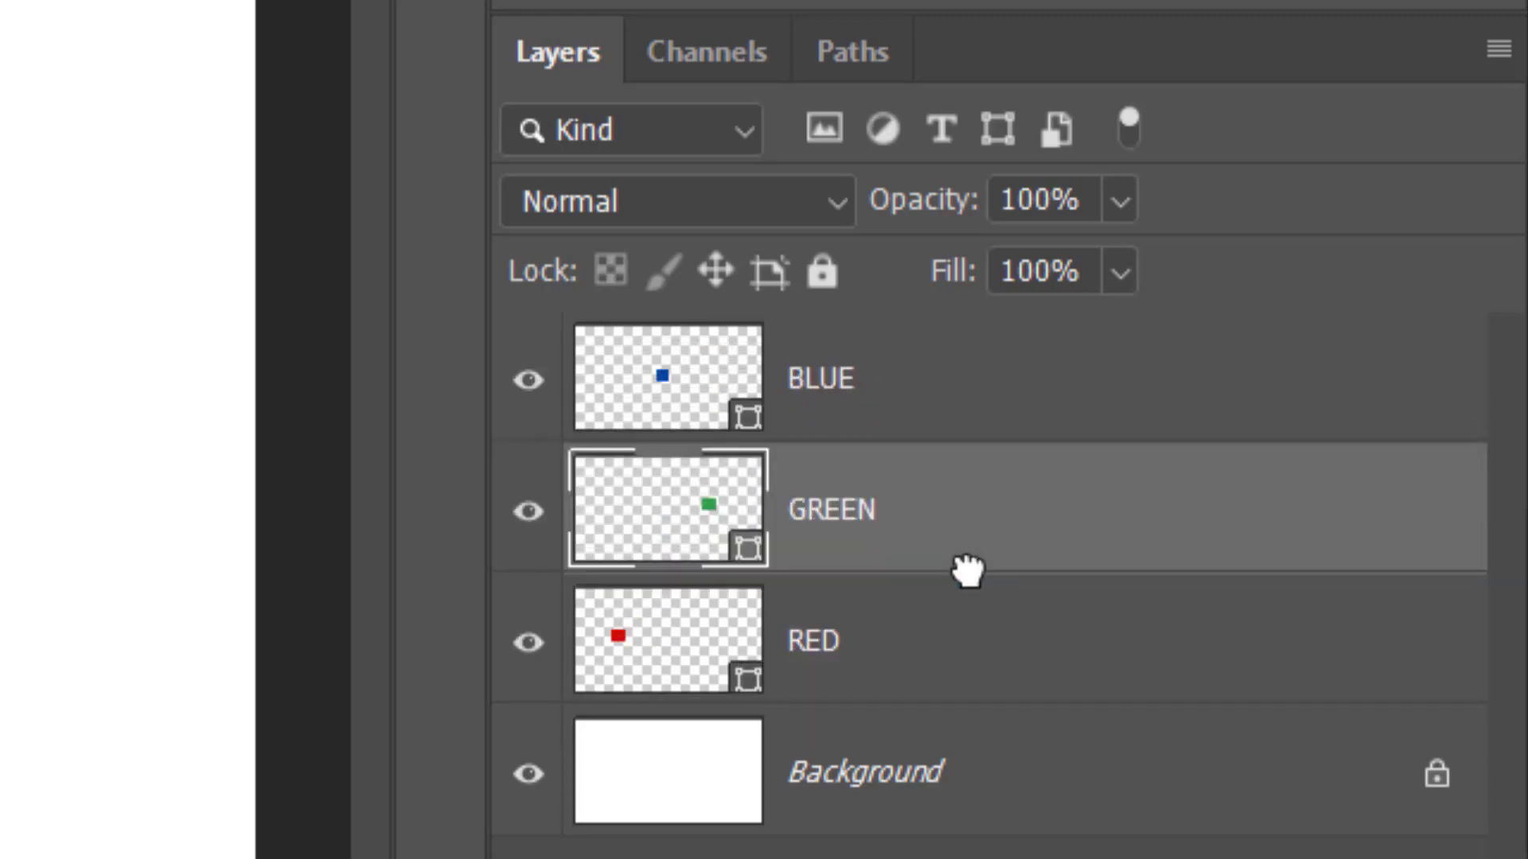
click(48, 482)
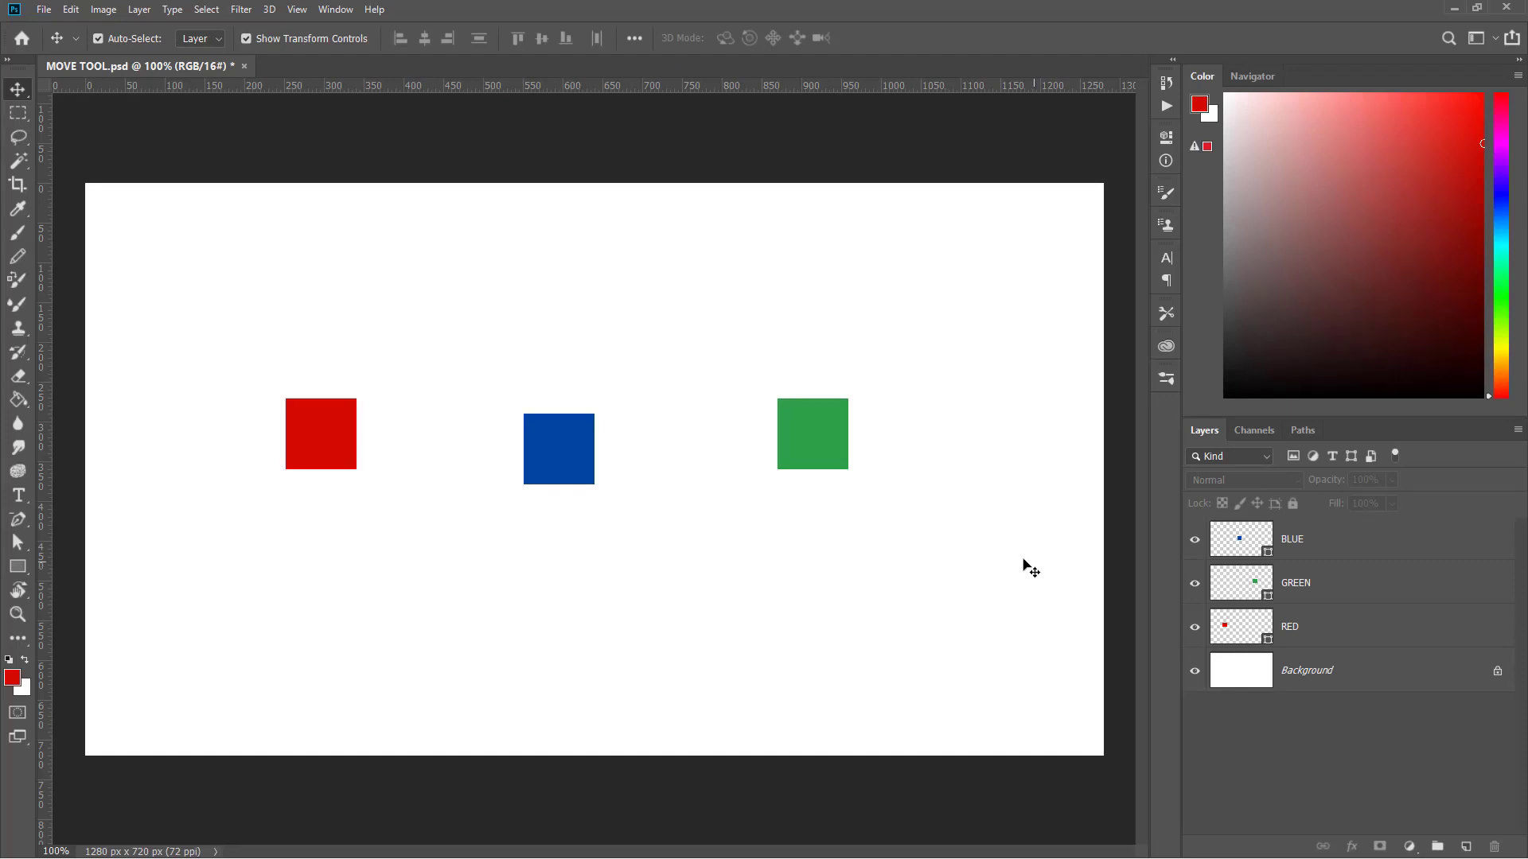
- Move the green and red squares to the canvas centre so they overlap the blue square, and deselect
drag(828, 430, 609, 392)
drag(323, 421, 584, 415)
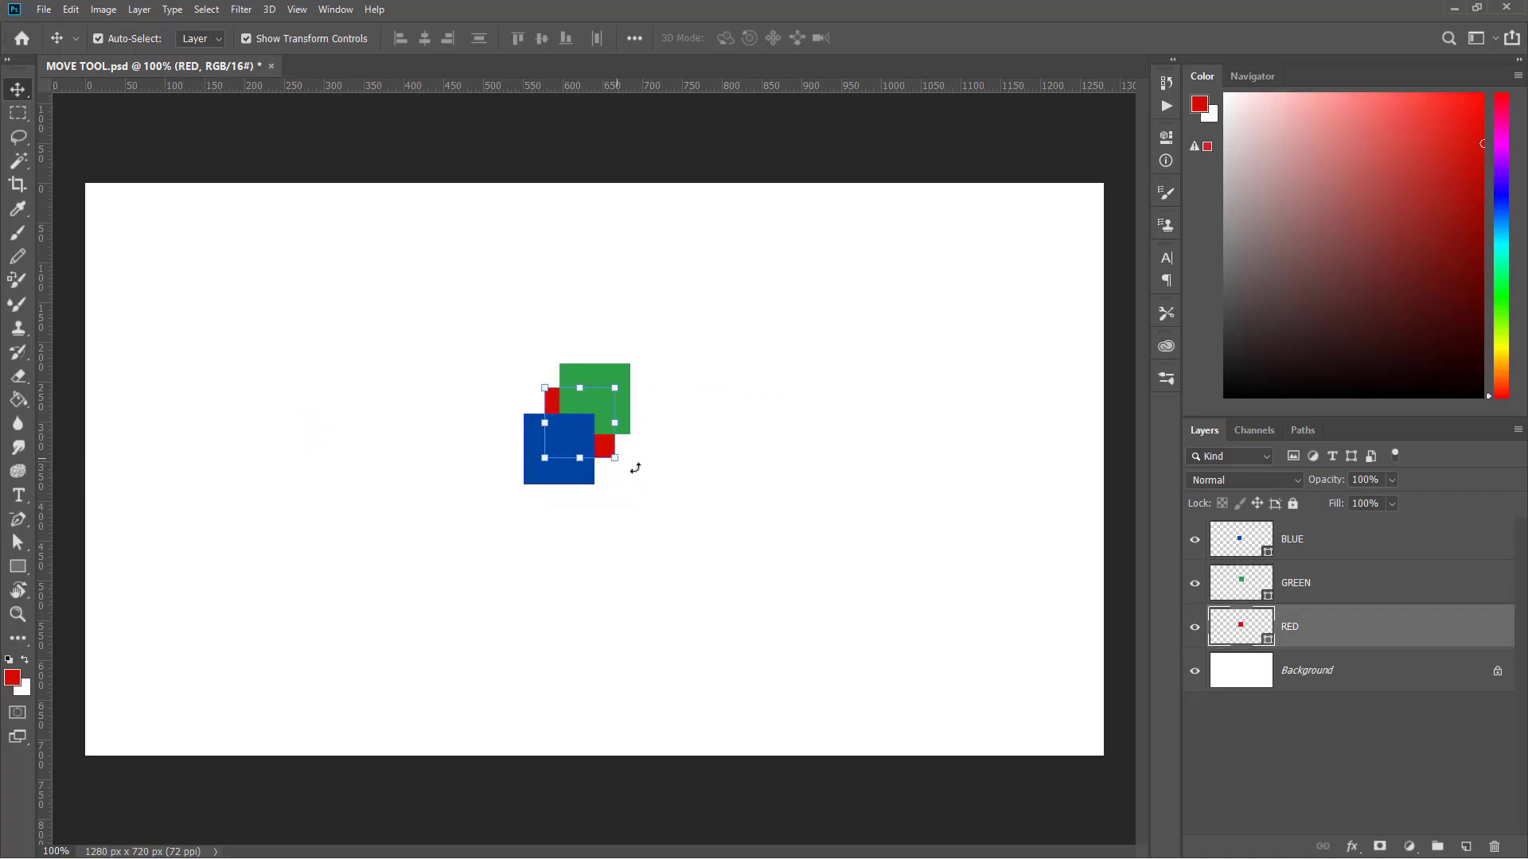
click(667, 460)
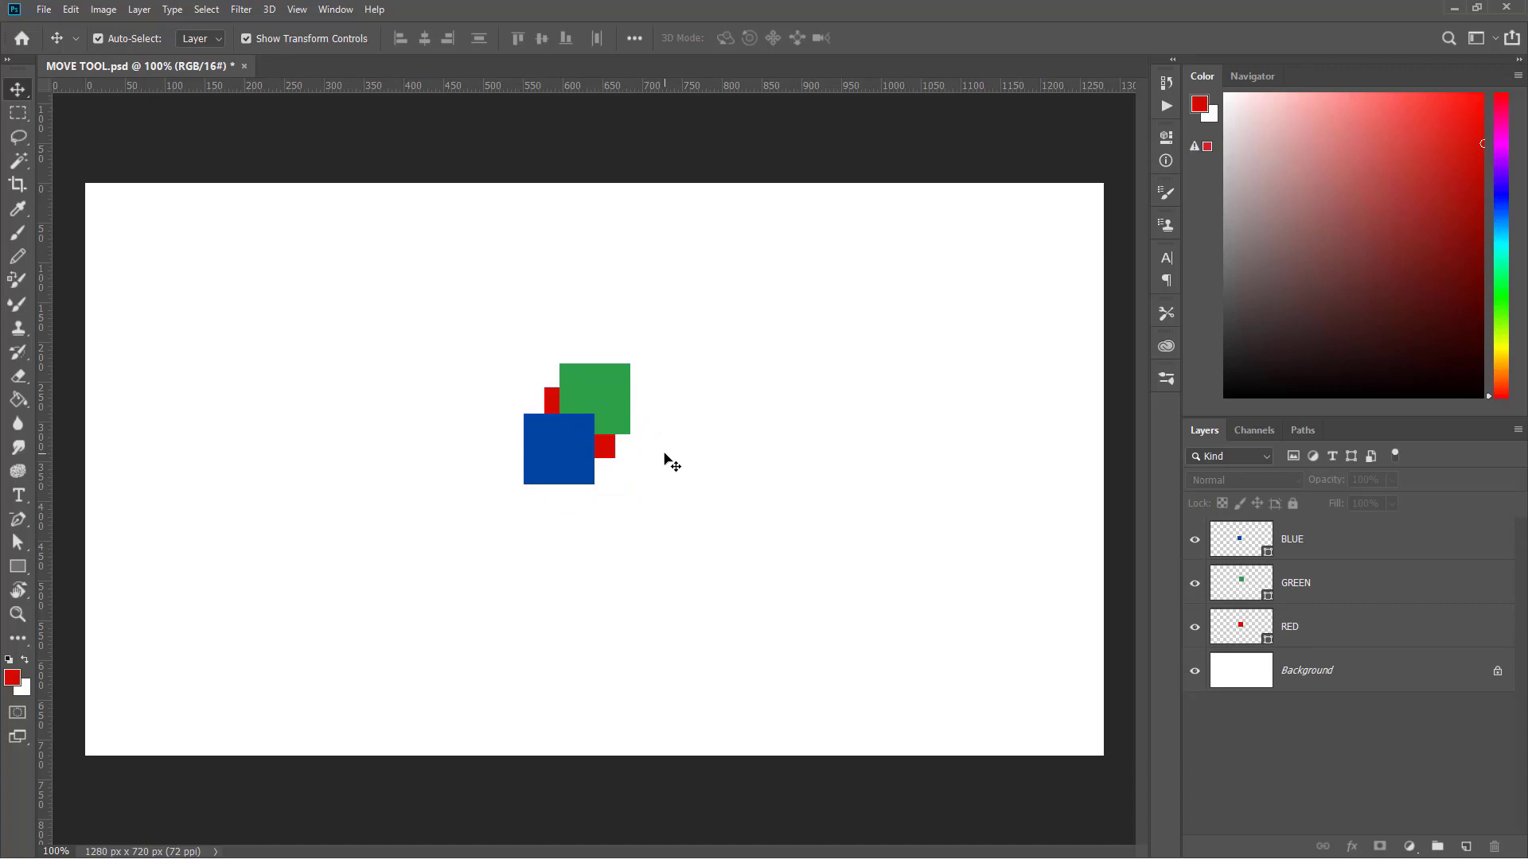
- Select the RED layer from the layers under the overlap and isolate it in the layer list
right_click(586, 431)
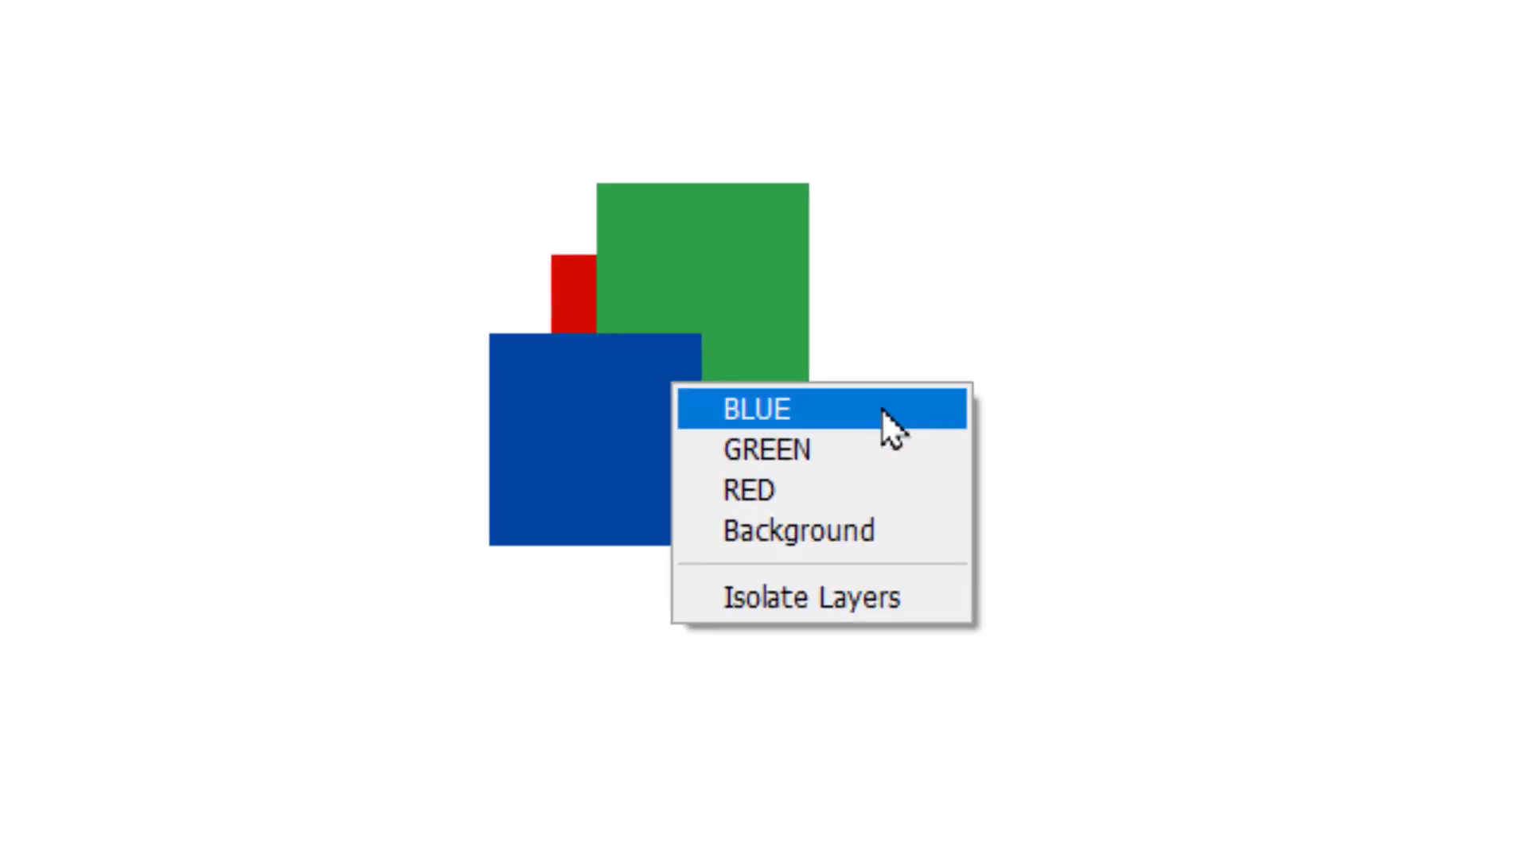
click(831, 497)
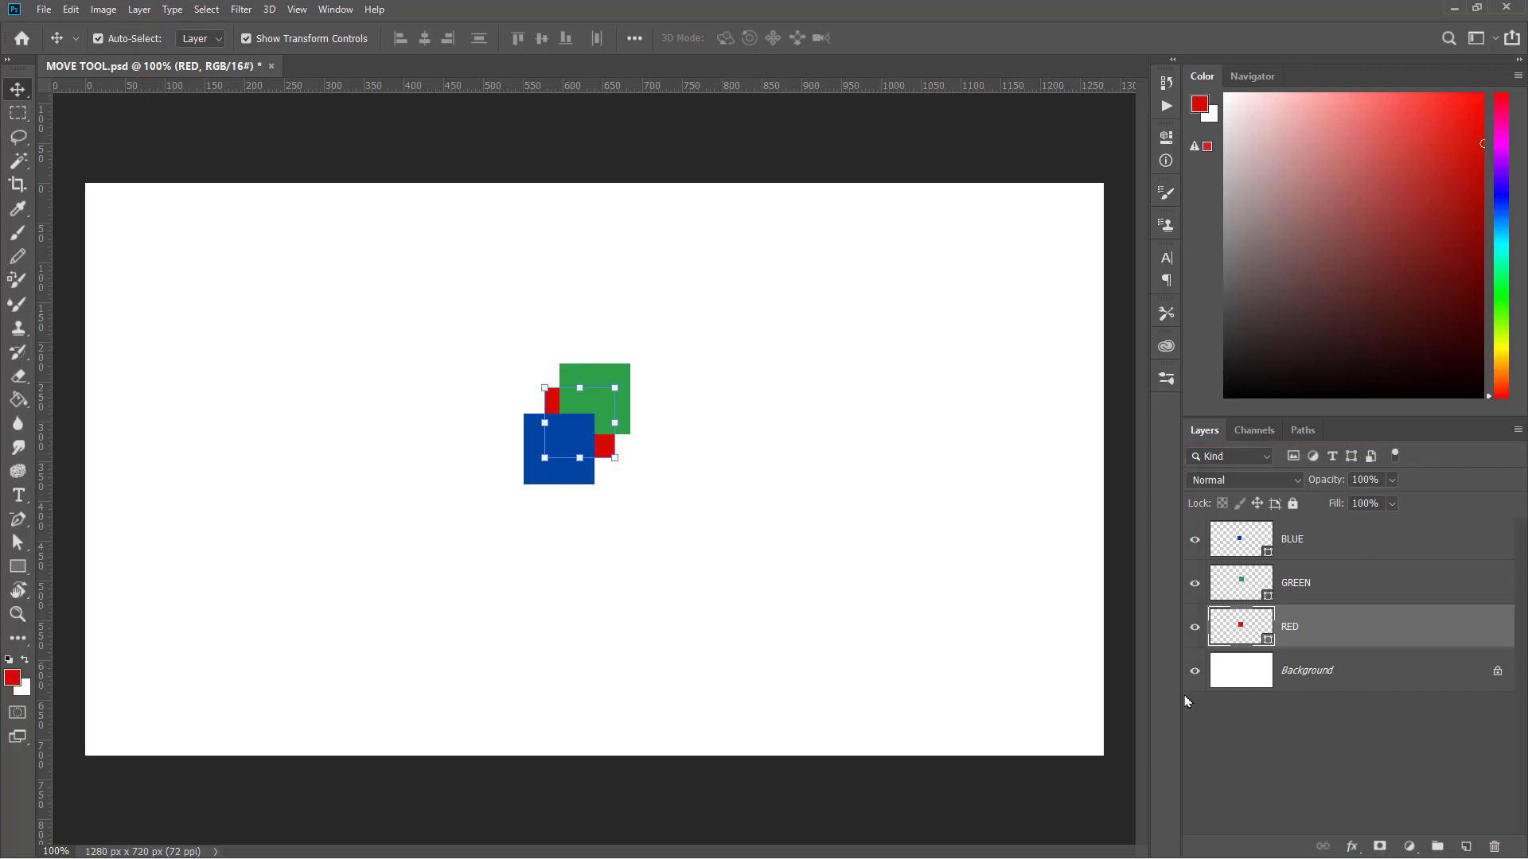
right_click(857, 429)
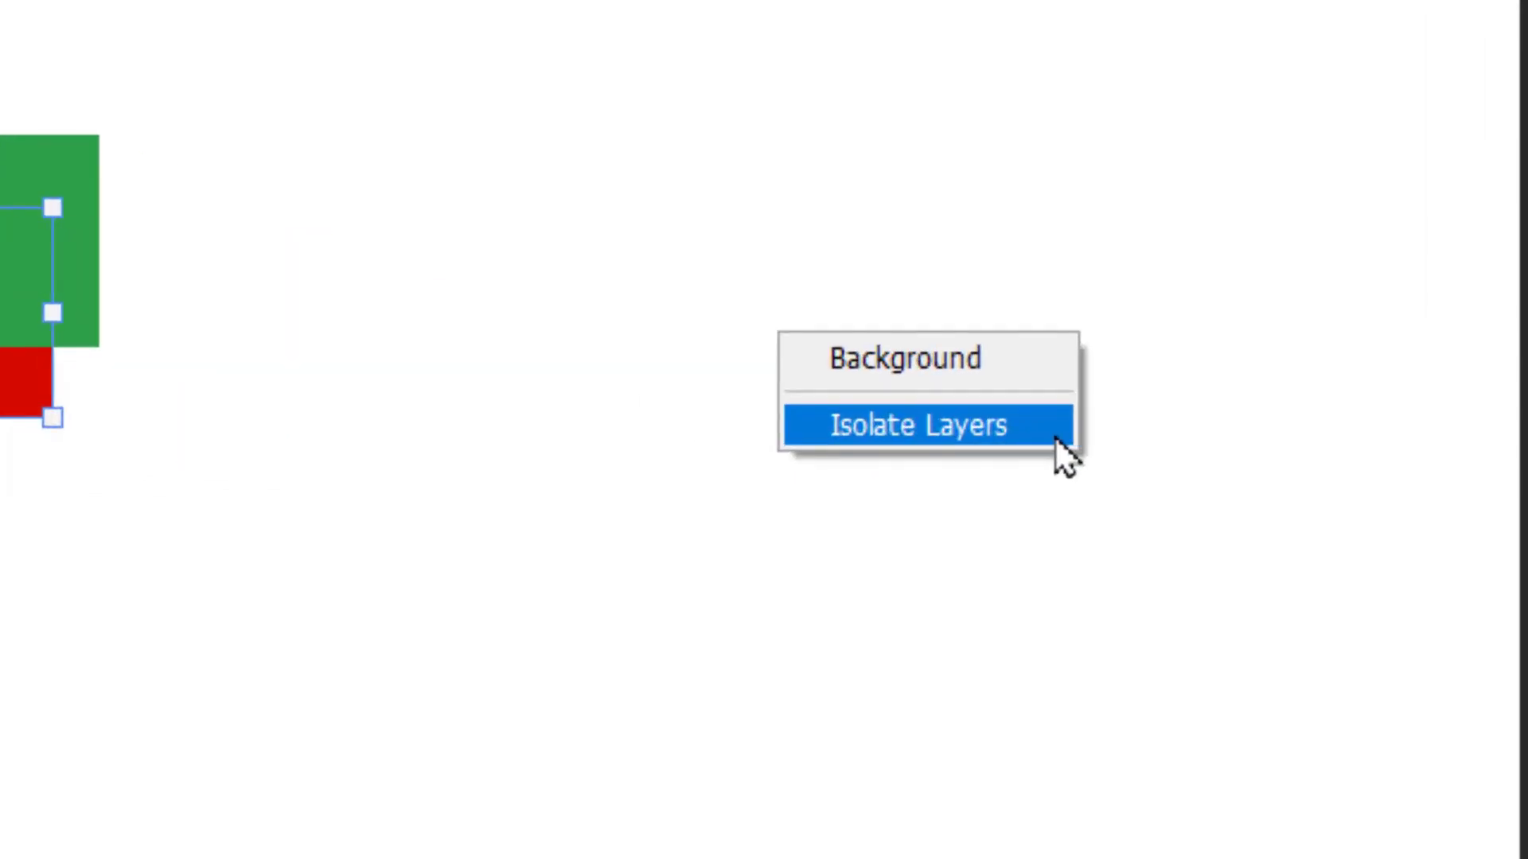
click(1057, 440)
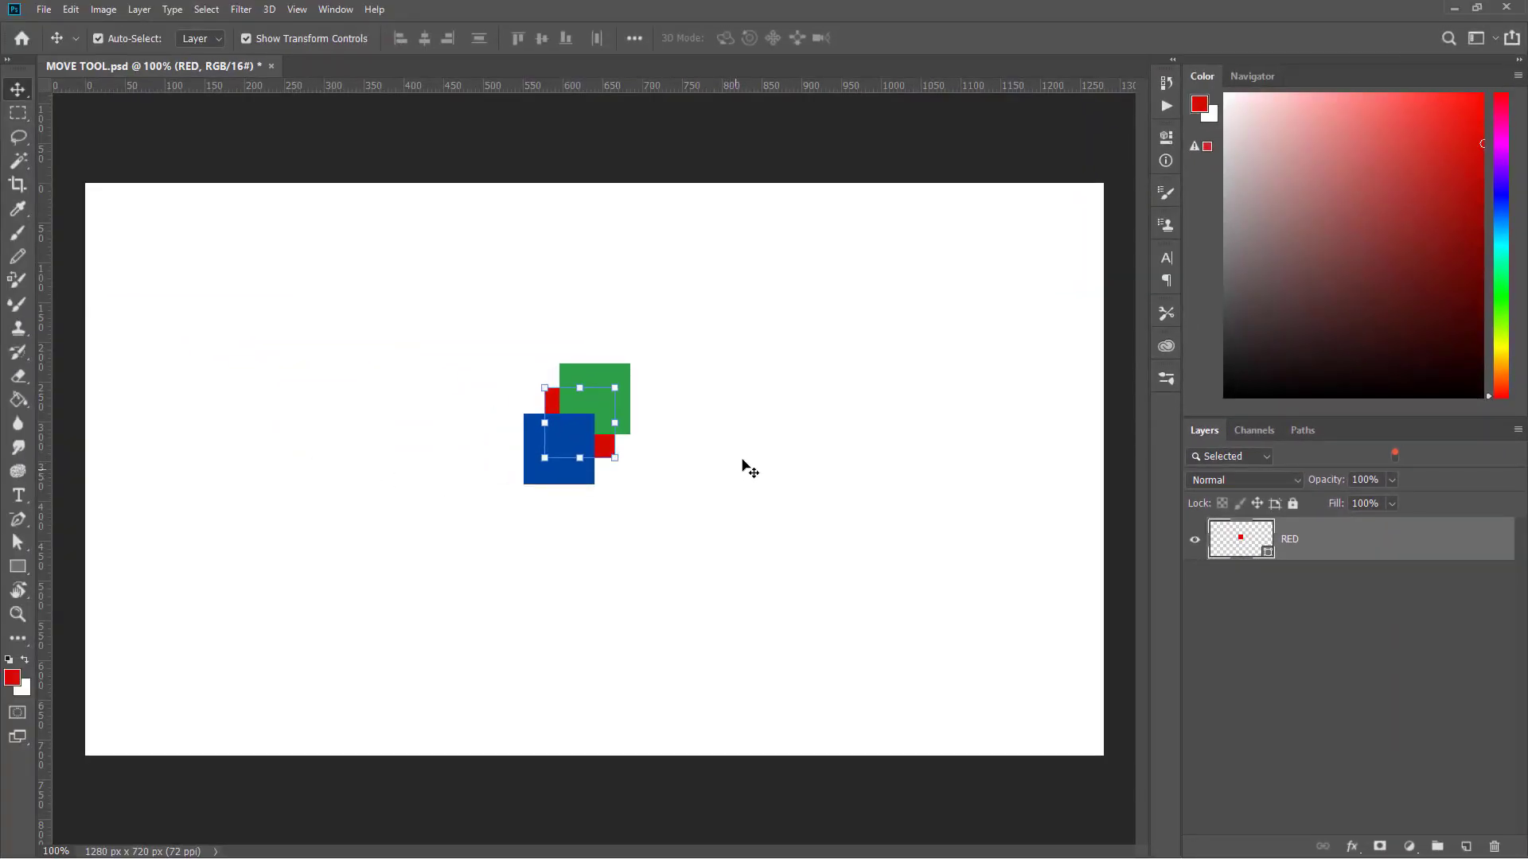
- Turn off layer isolation and spread the squares into a row with blue at left, red in the middle and green at right
right_click(769, 421)
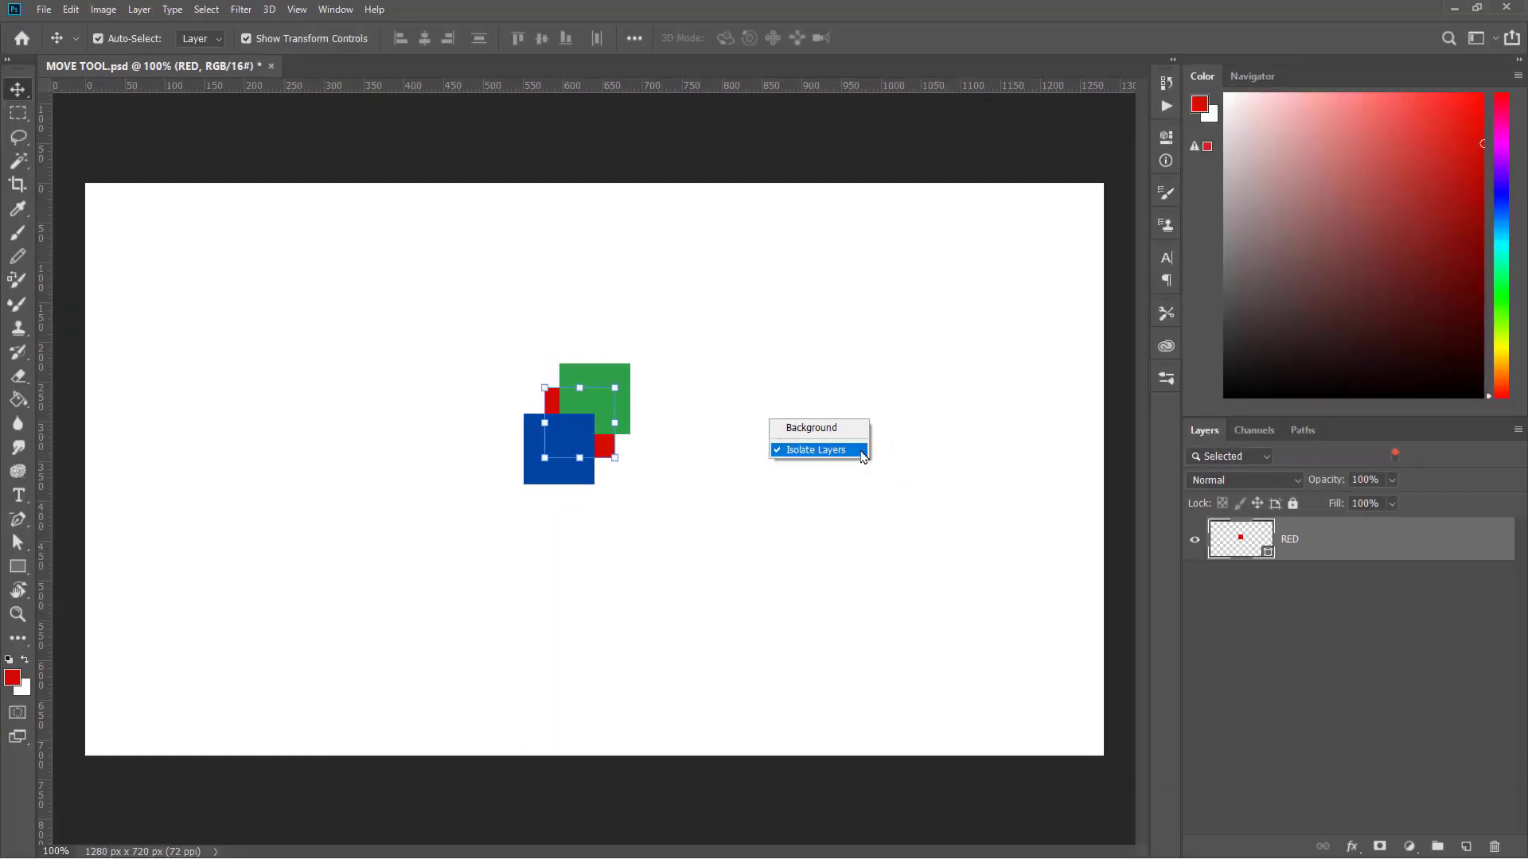
click(896, 443)
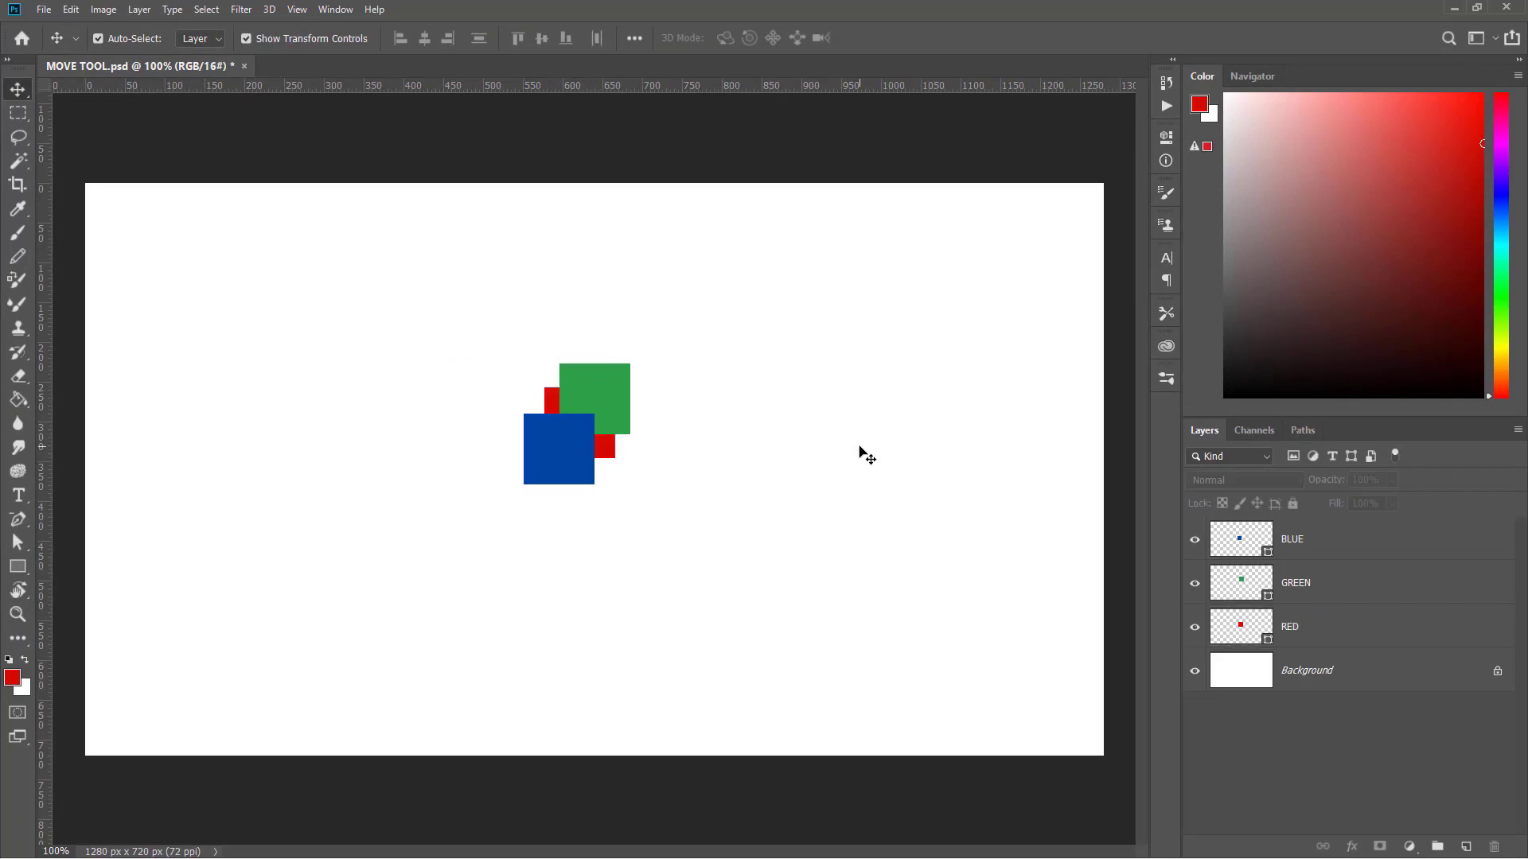
drag(614, 388, 935, 446)
mouse_move(575, 437)
mouse_down()
mouse_move(323, 395)
mouse_move(560, 436)
mouse_move(571, 456)
mouse_up()
drag(339, 417, 337, 453)
click(436, 406)
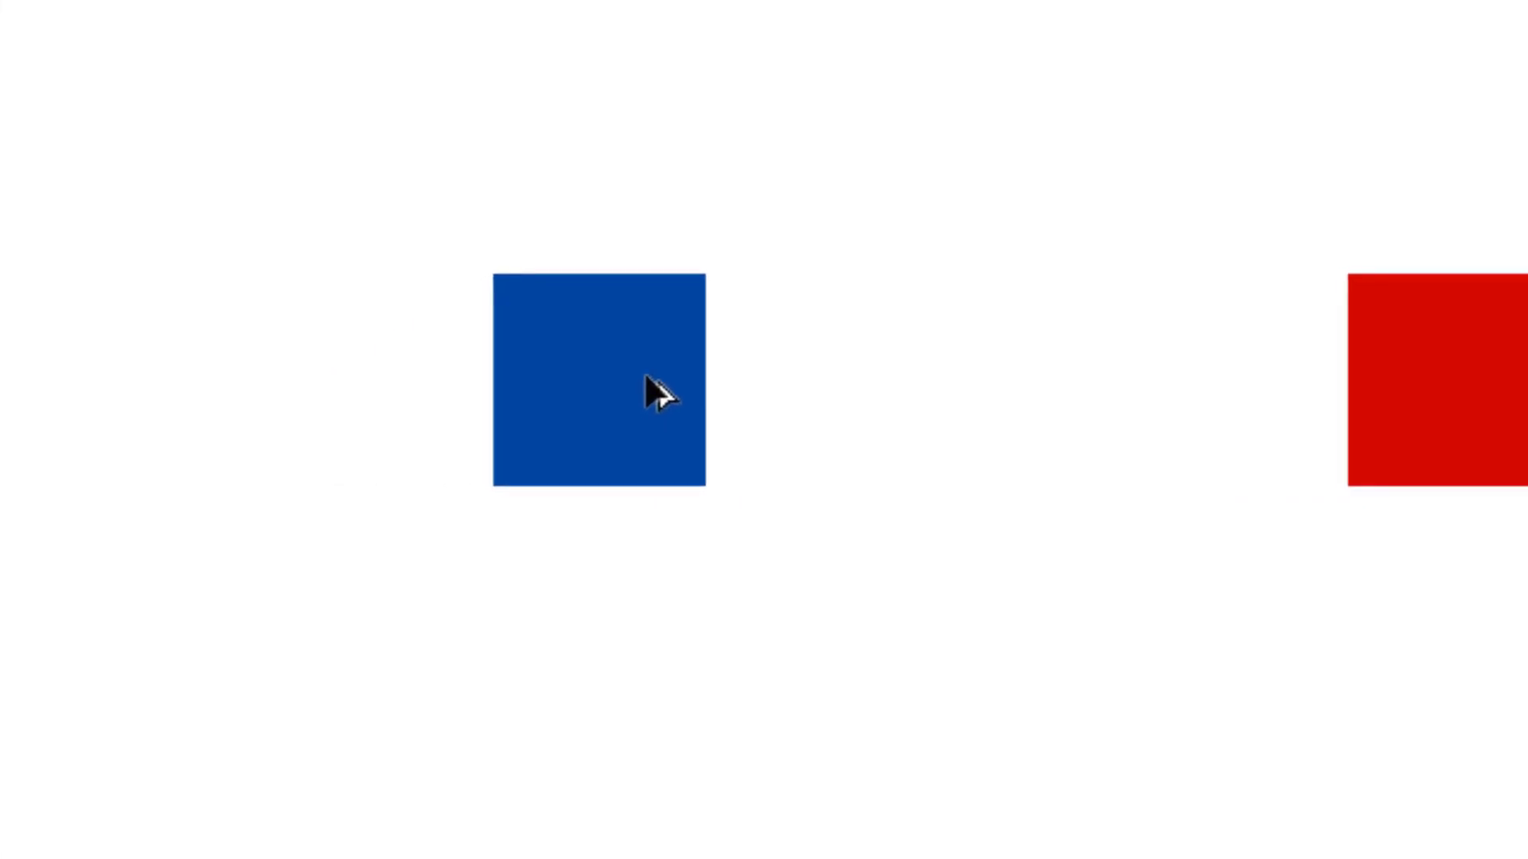
- Duplicate the blue square to a spot below and right of the original, and undo the copy
drag(597, 354, 953, 618)
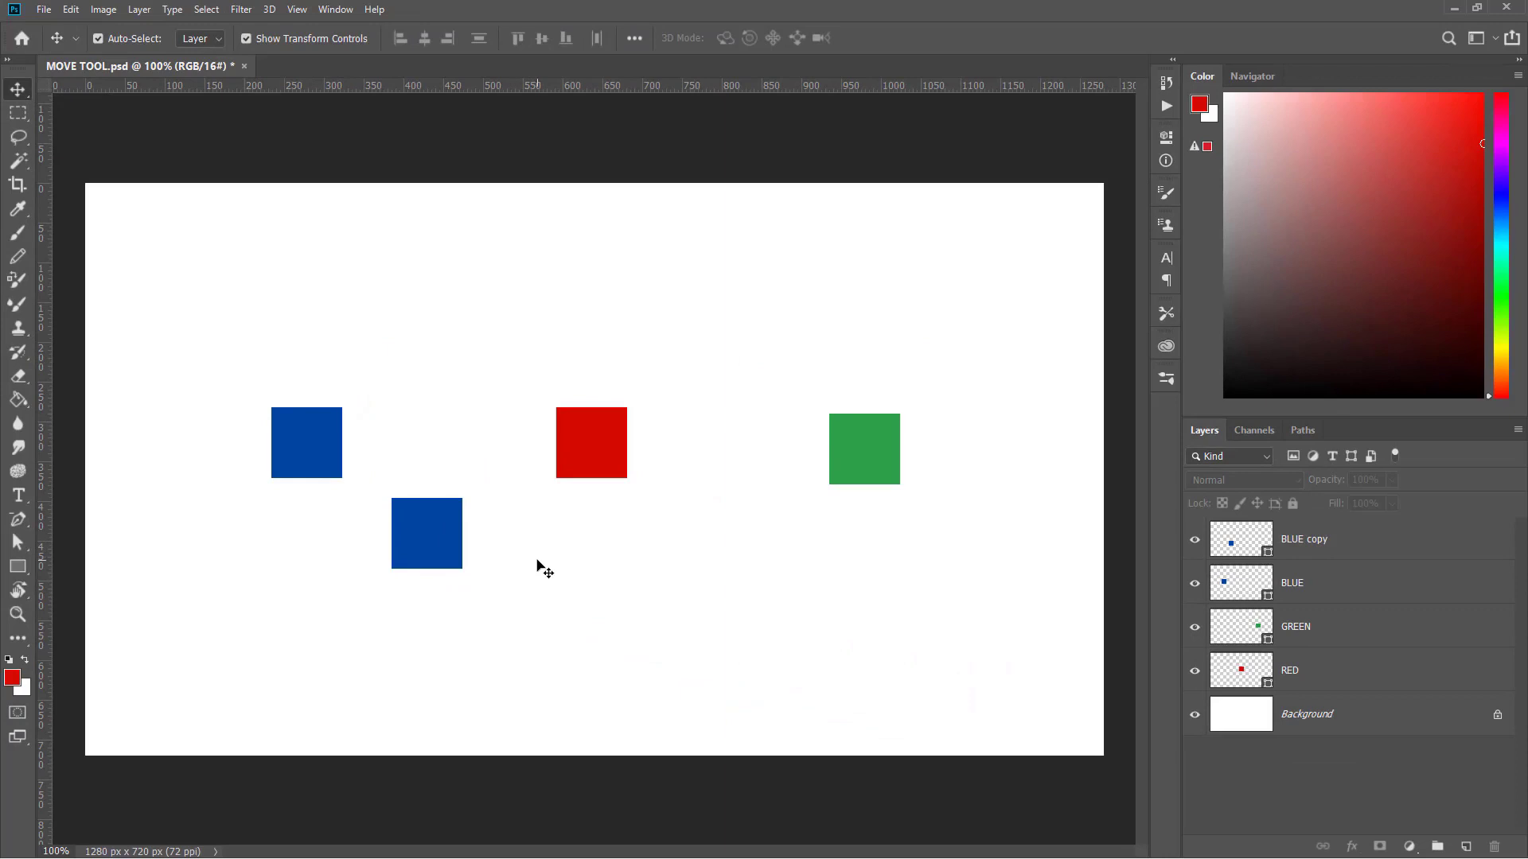
key(ctrl+z)
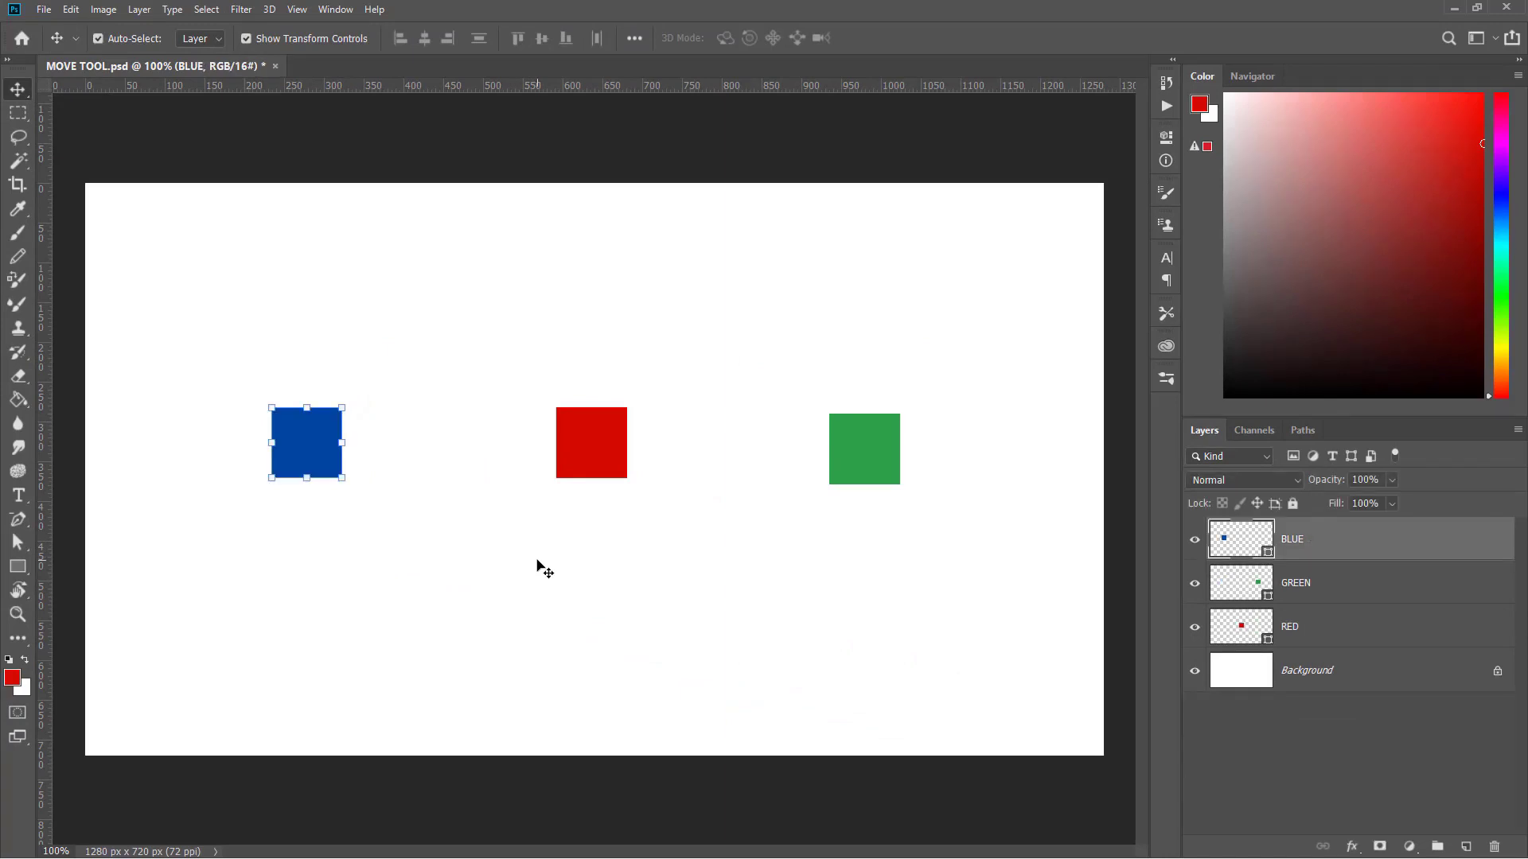
click(544, 568)
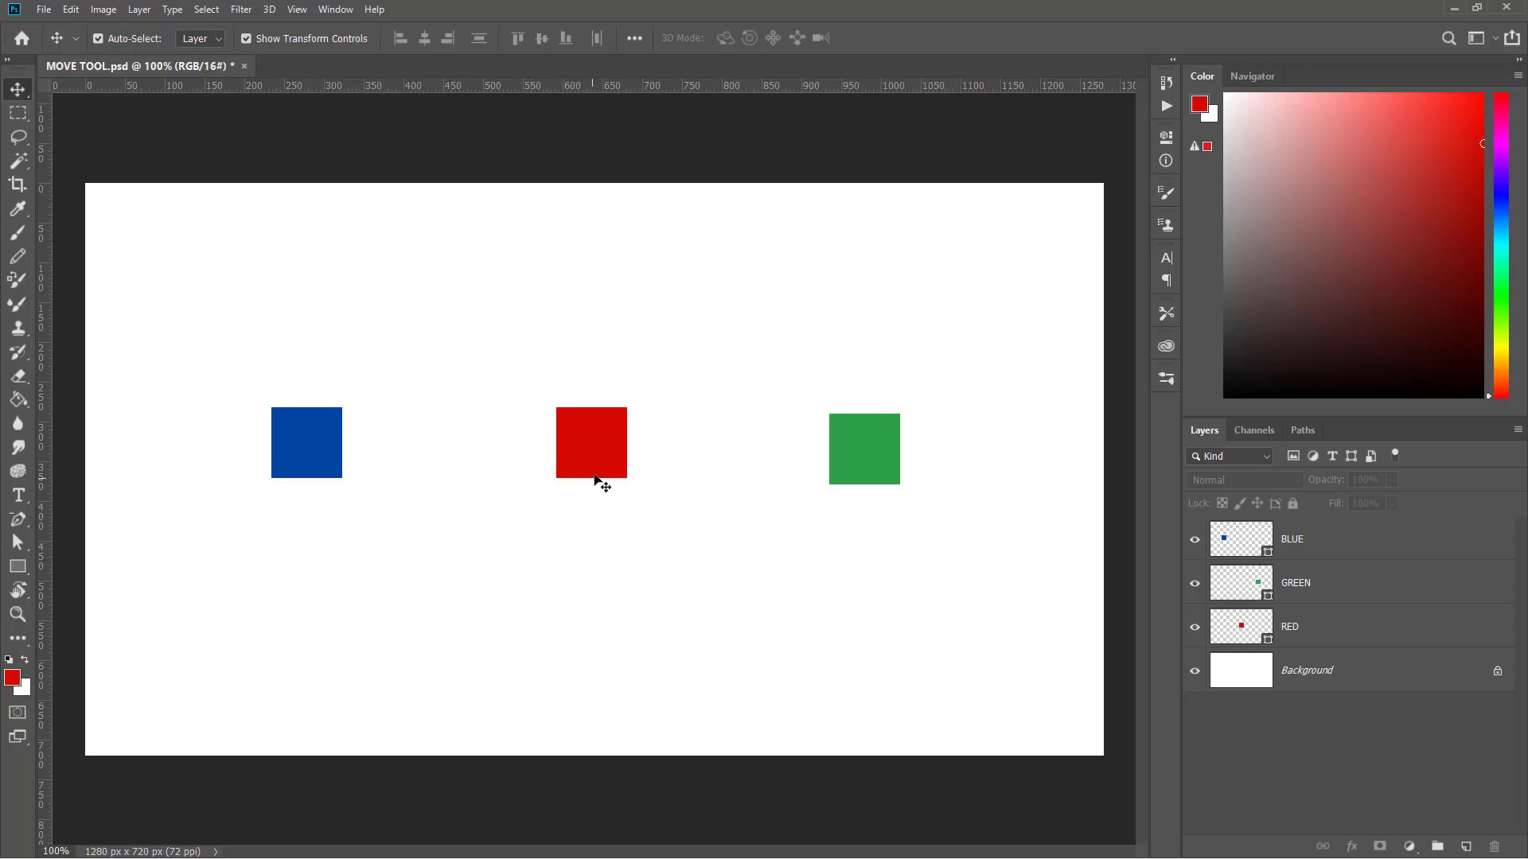
- Move the red square slightly left and down to line up level with the green square, and deselect it
click(599, 447)
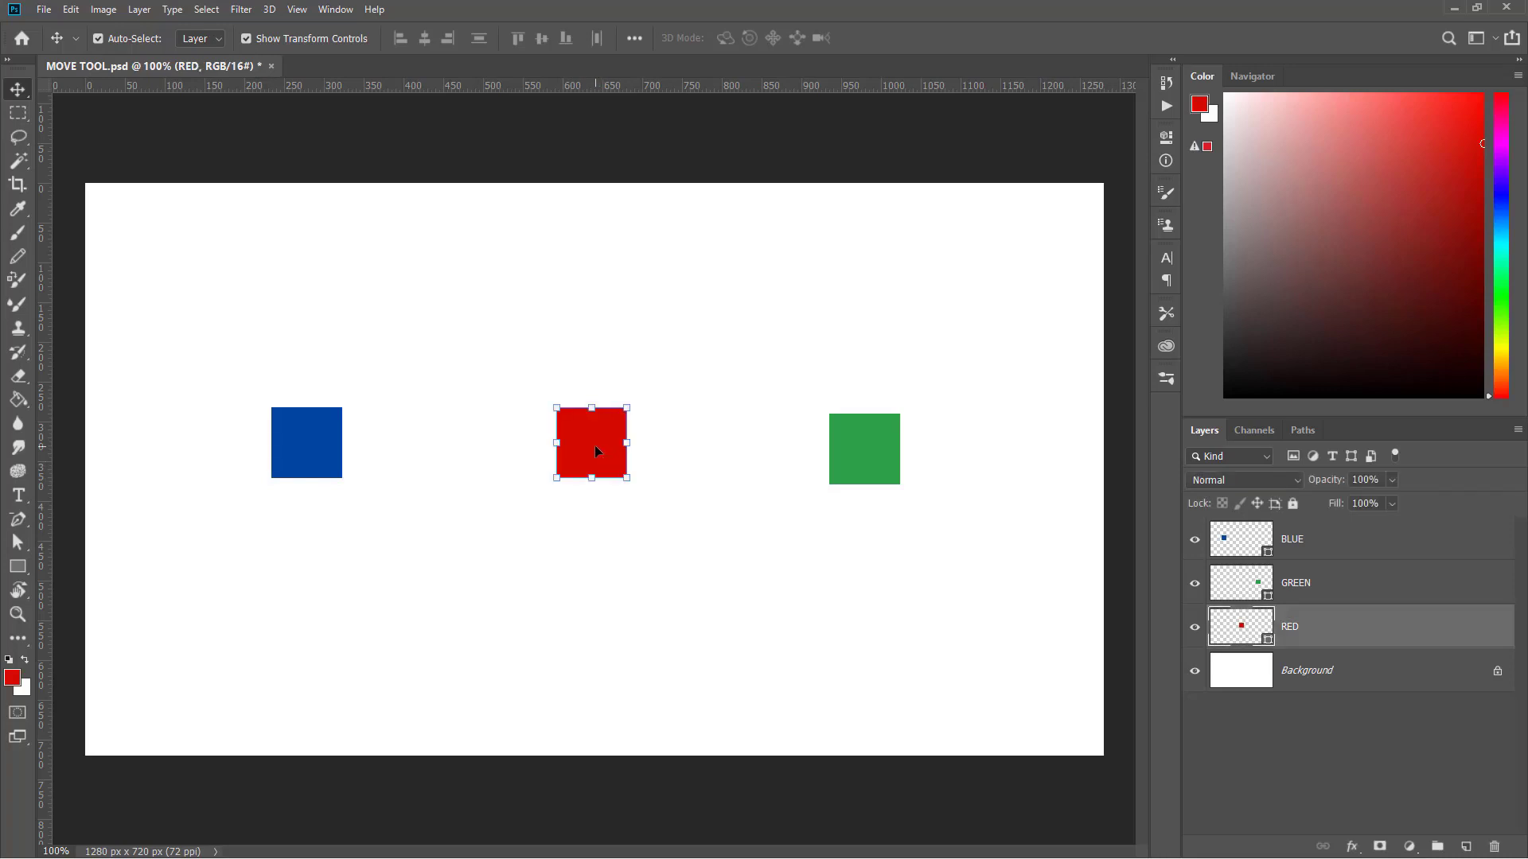
drag(592, 440, 546, 430)
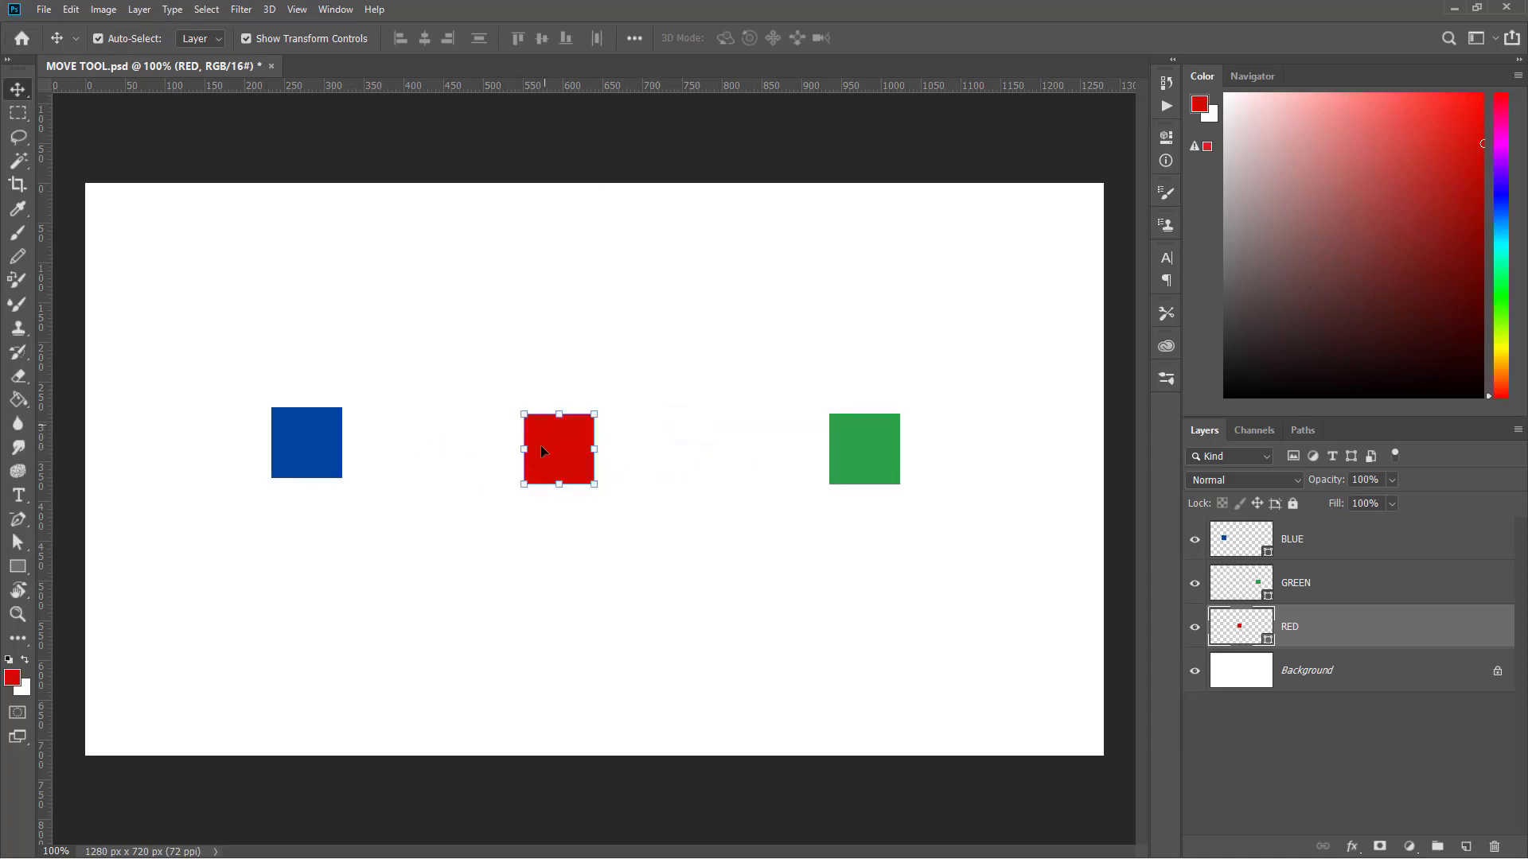
click(561, 545)
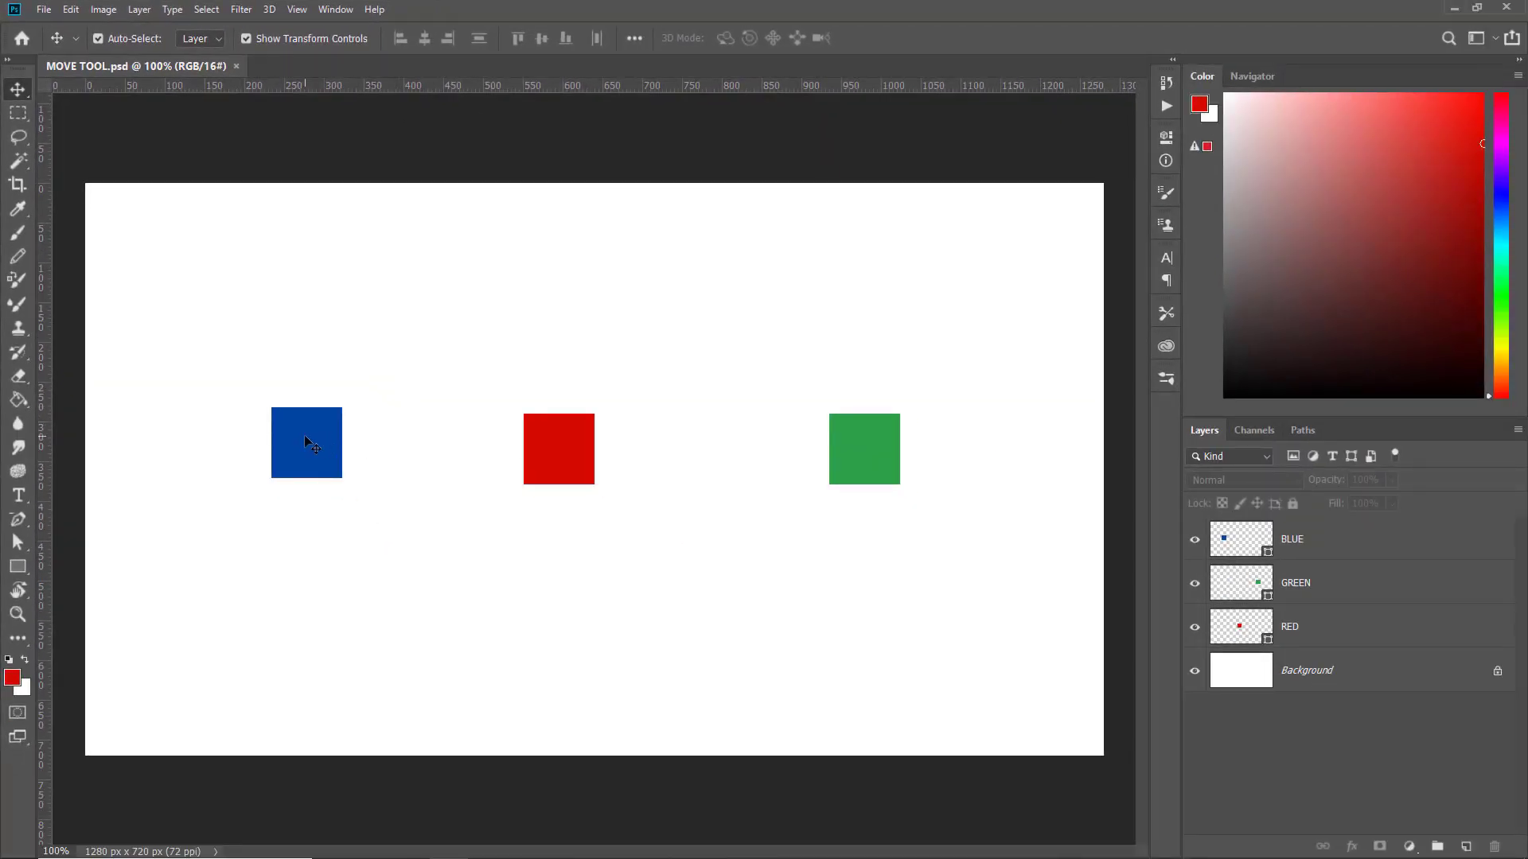
- Move the blue square slightly up and the red square slightly left
drag(304, 435, 328, 453)
mouse_move(558, 448)
mouse_down()
mouse_move(570, 393)
mouse_move(553, 450)
mouse_up()
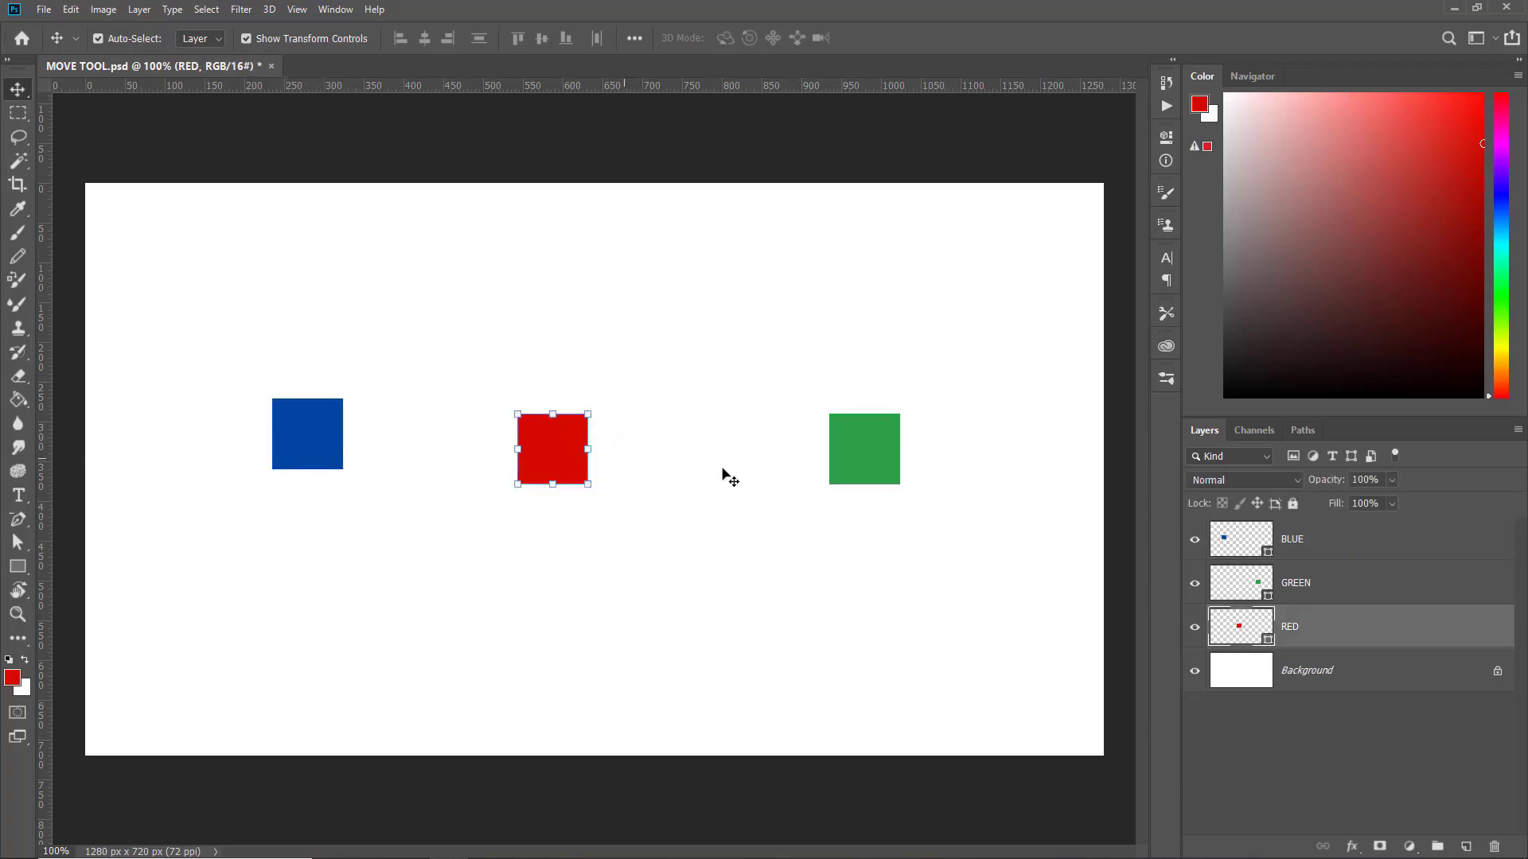
- Move the green square slightly left and up, and deselect it
drag(870, 463, 834, 424)
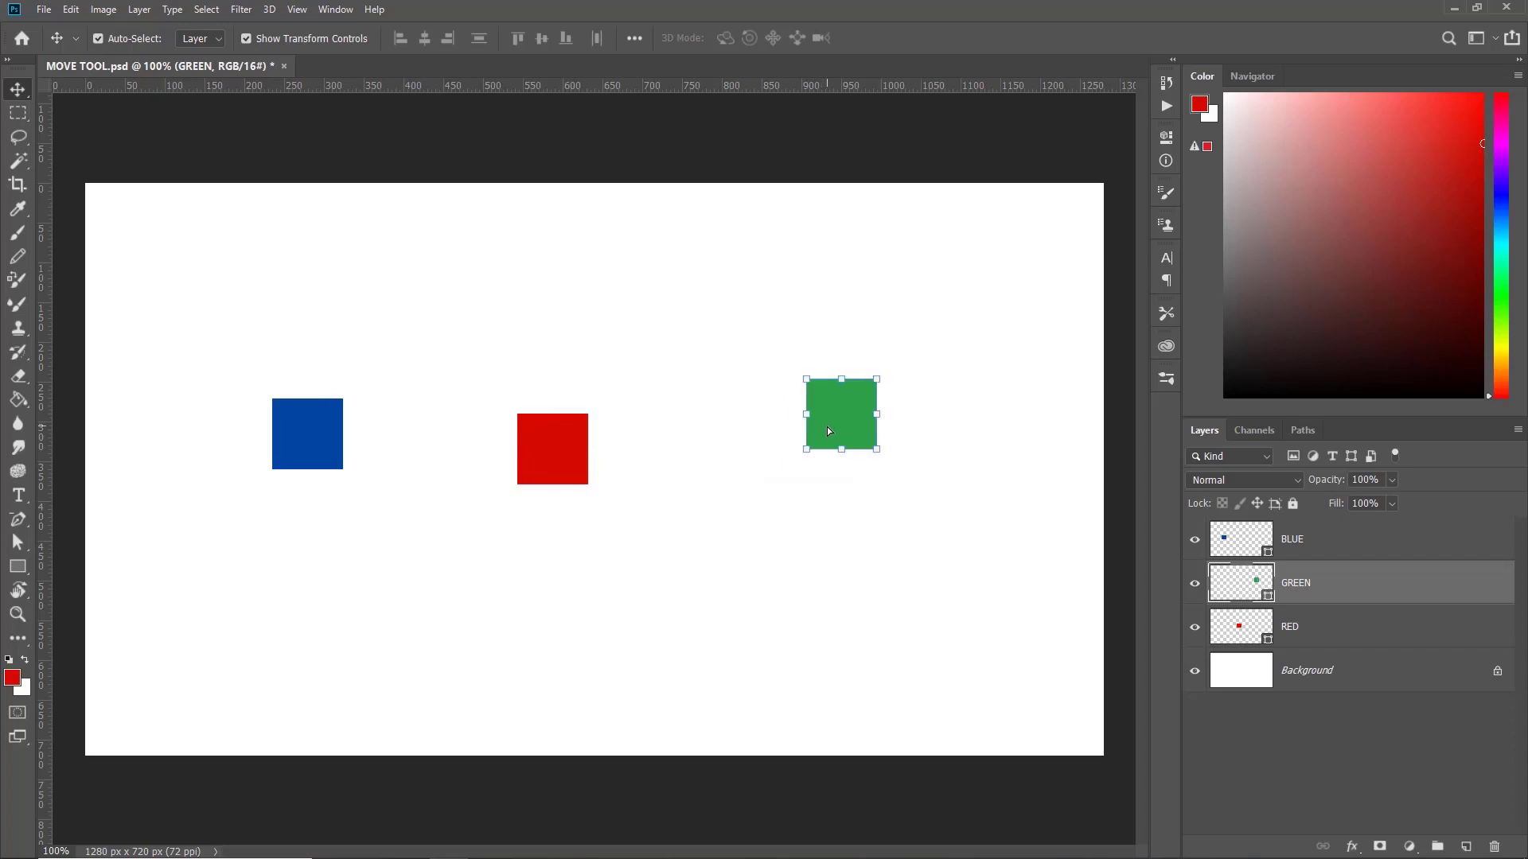
click(699, 423)
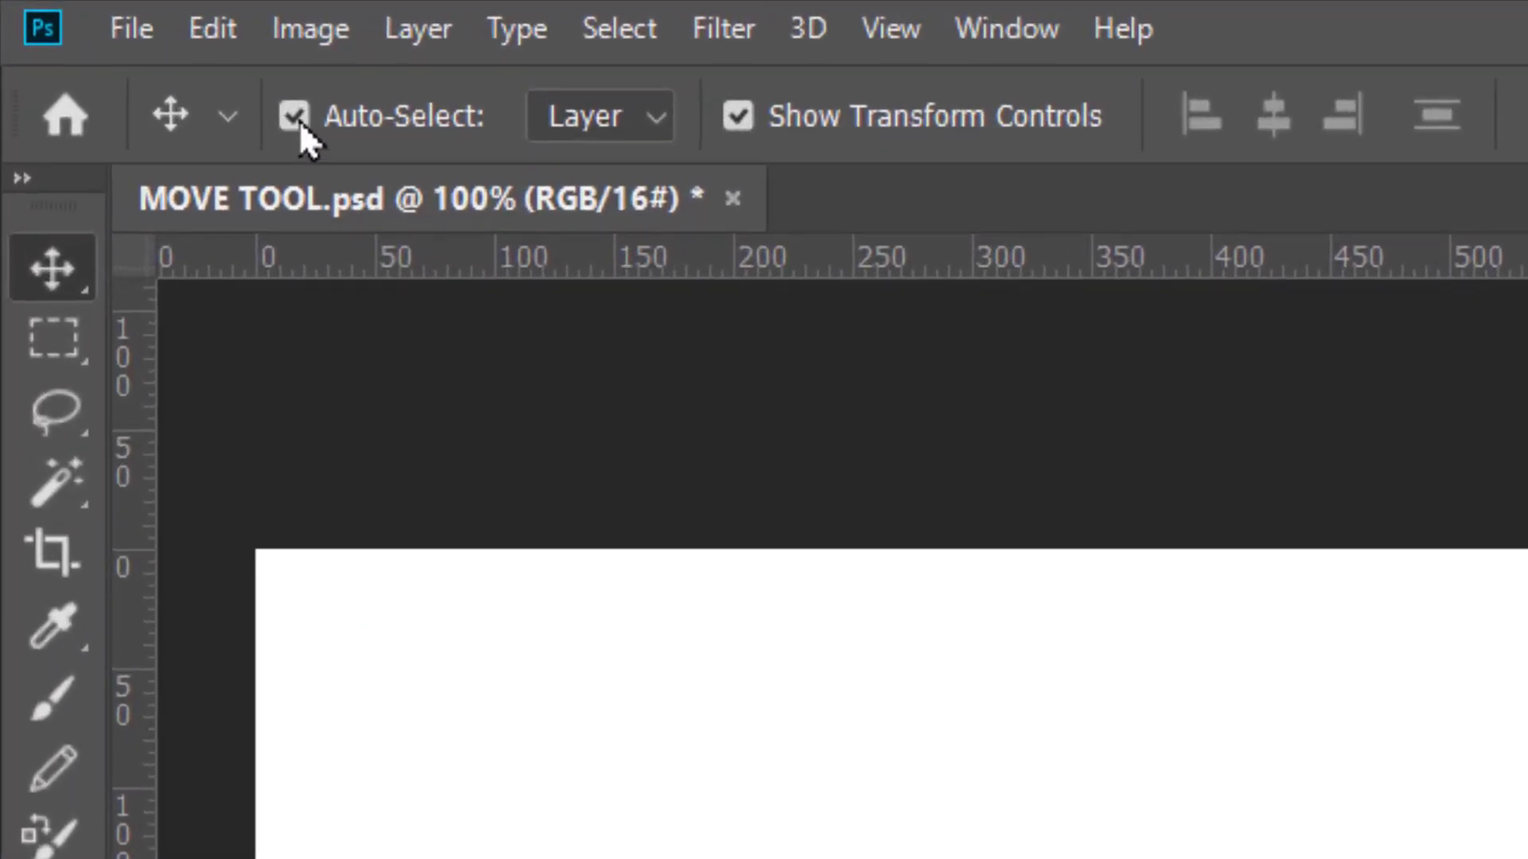
- Turn off Auto-Select and try to move the blue square with no layer selected
click(99, 39)
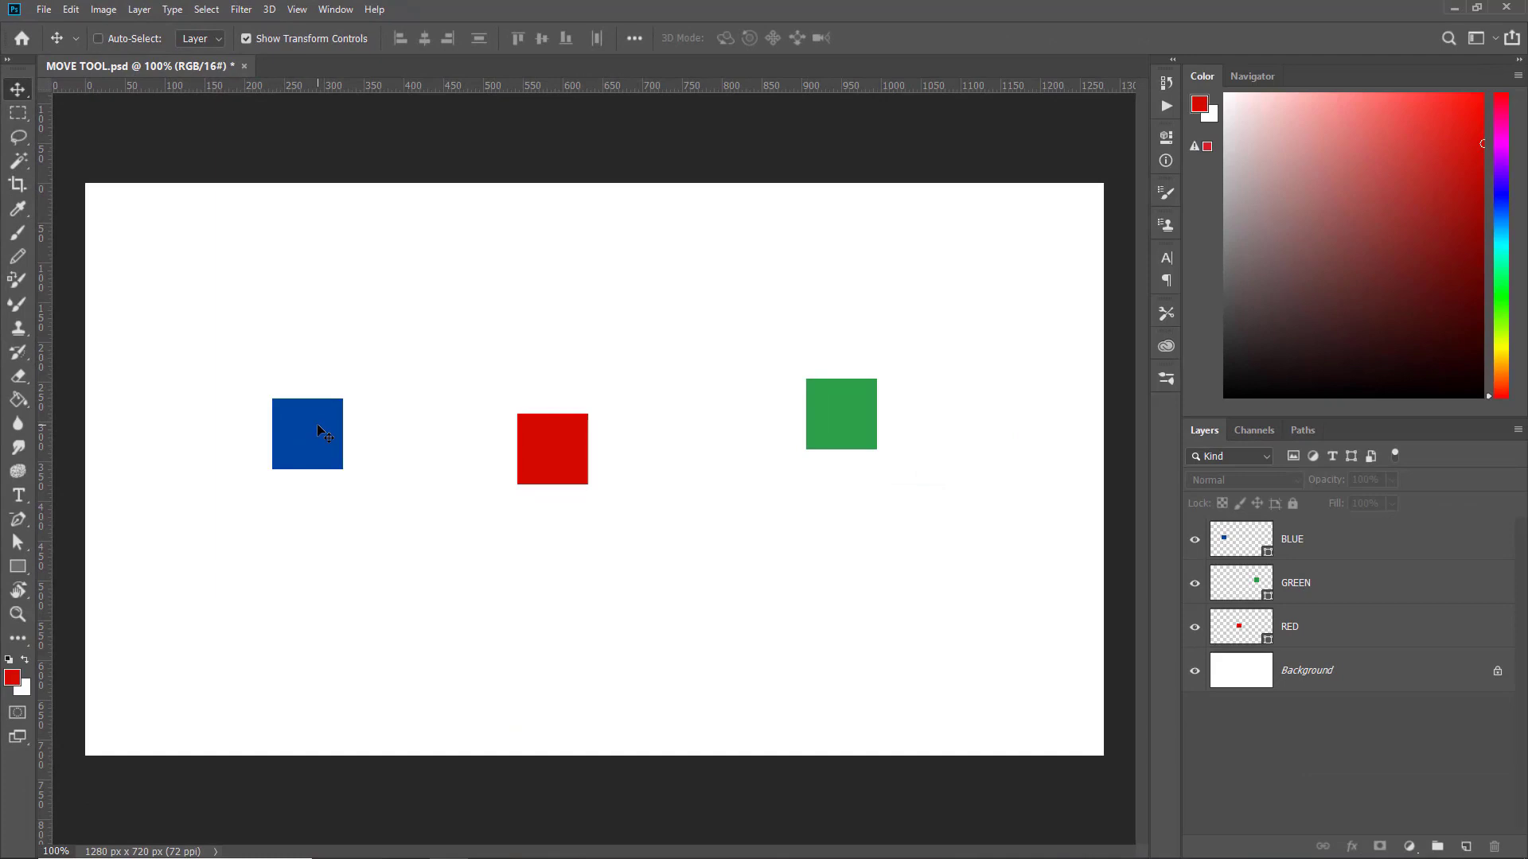
click(317, 431)
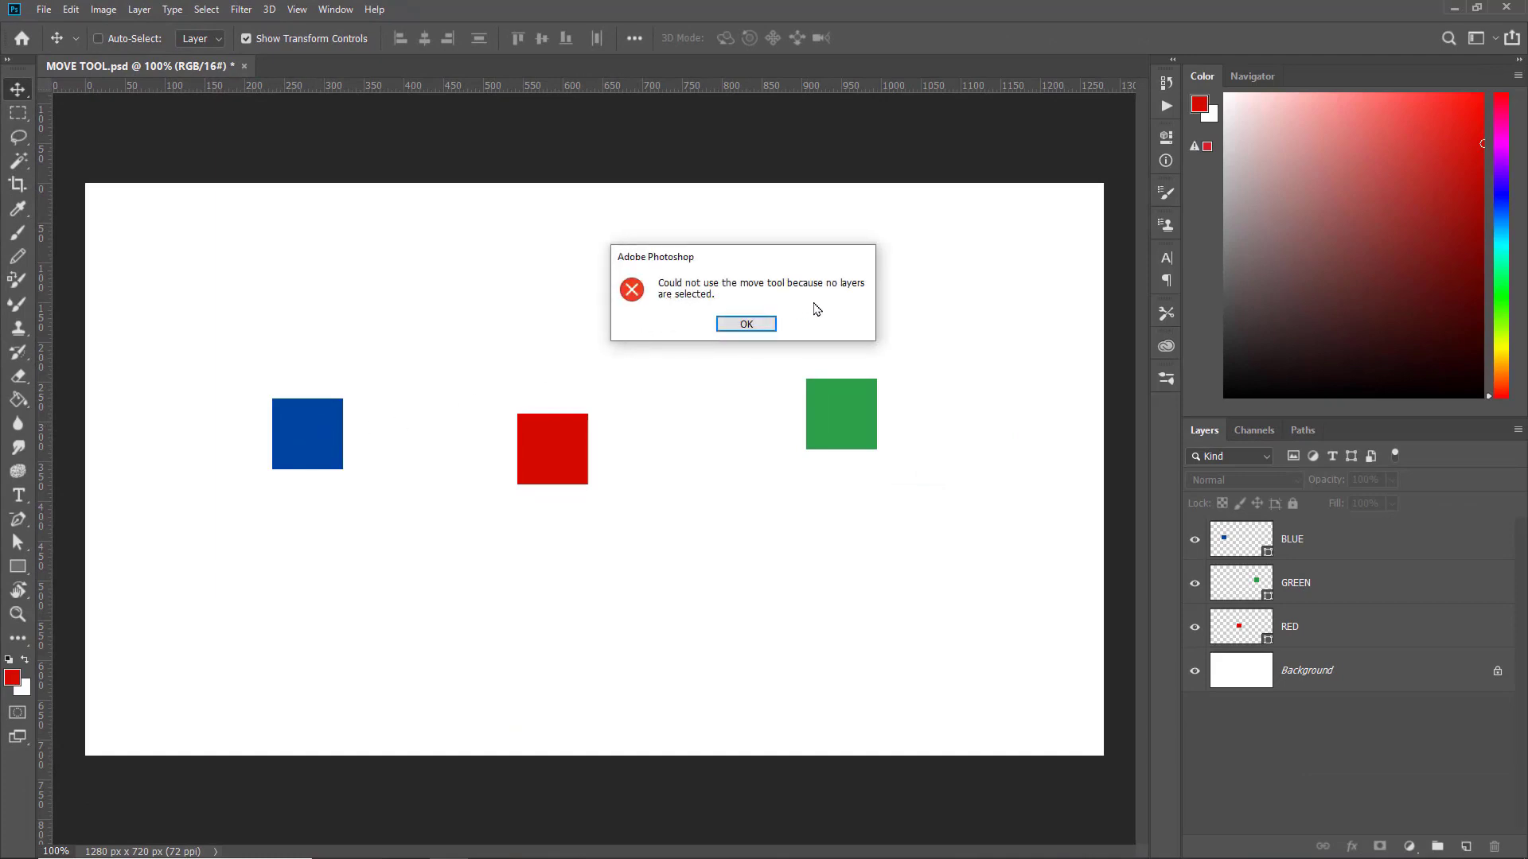
click(746, 324)
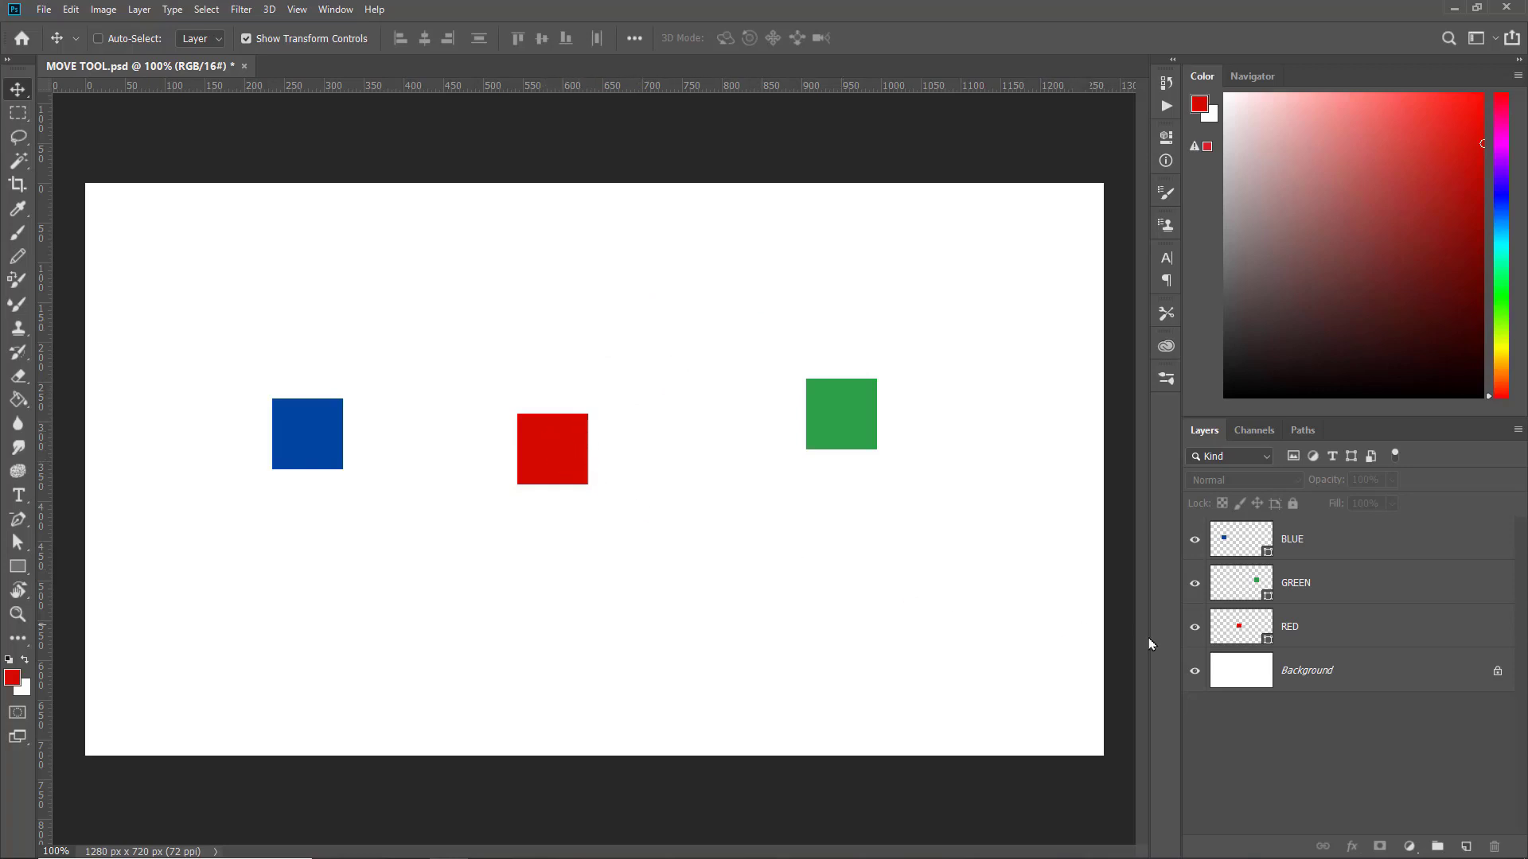
- Select the RED layer and move the red square slightly right and up, also moving it from empty canvas areas
click(1361, 634)
drag(538, 453, 605, 408)
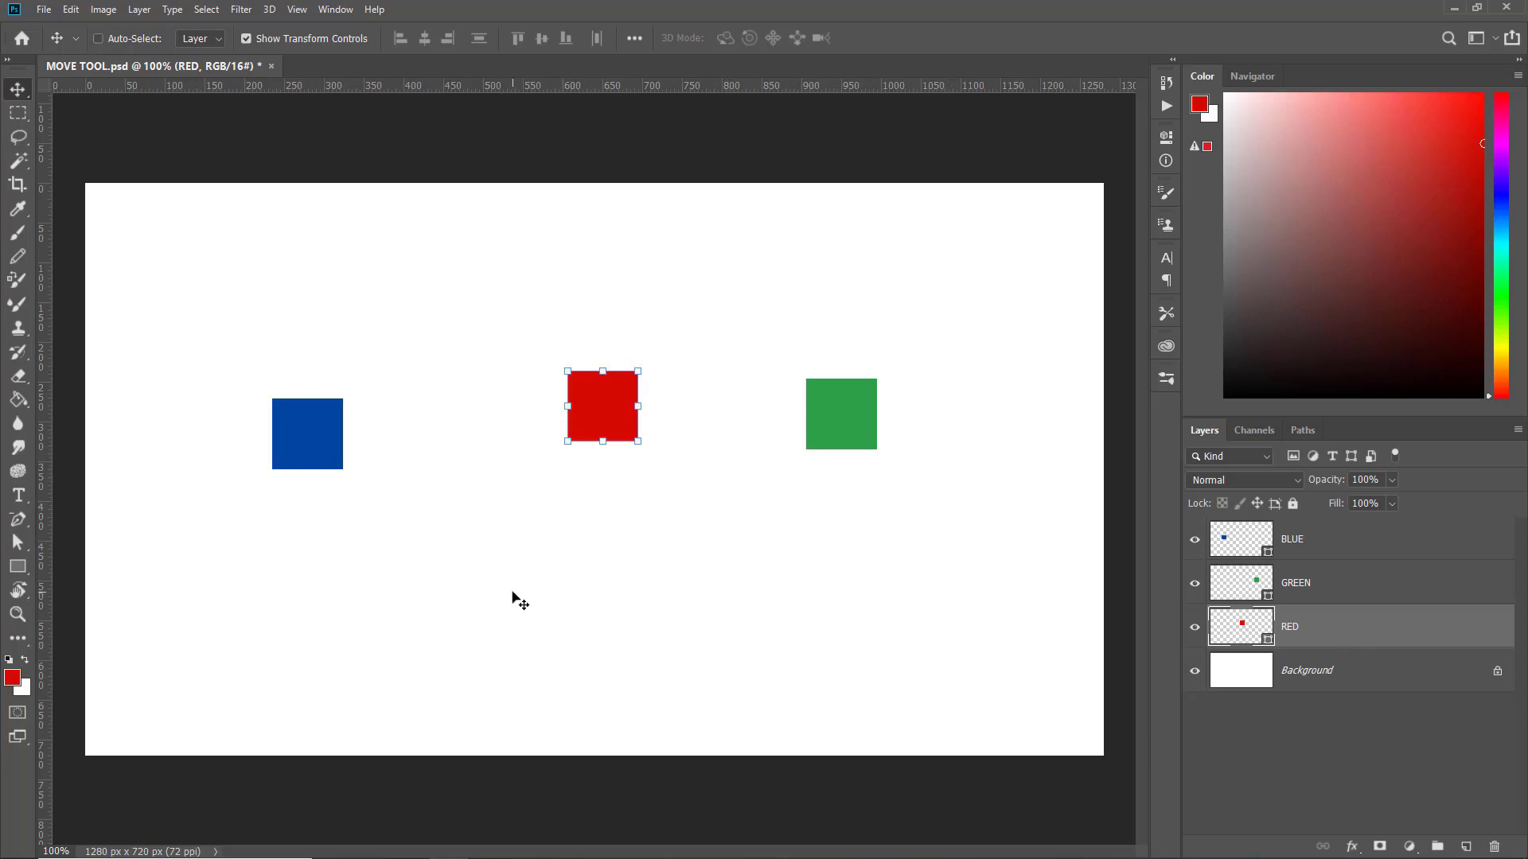
drag(515, 600, 771, 594)
drag(703, 520, 758, 487)
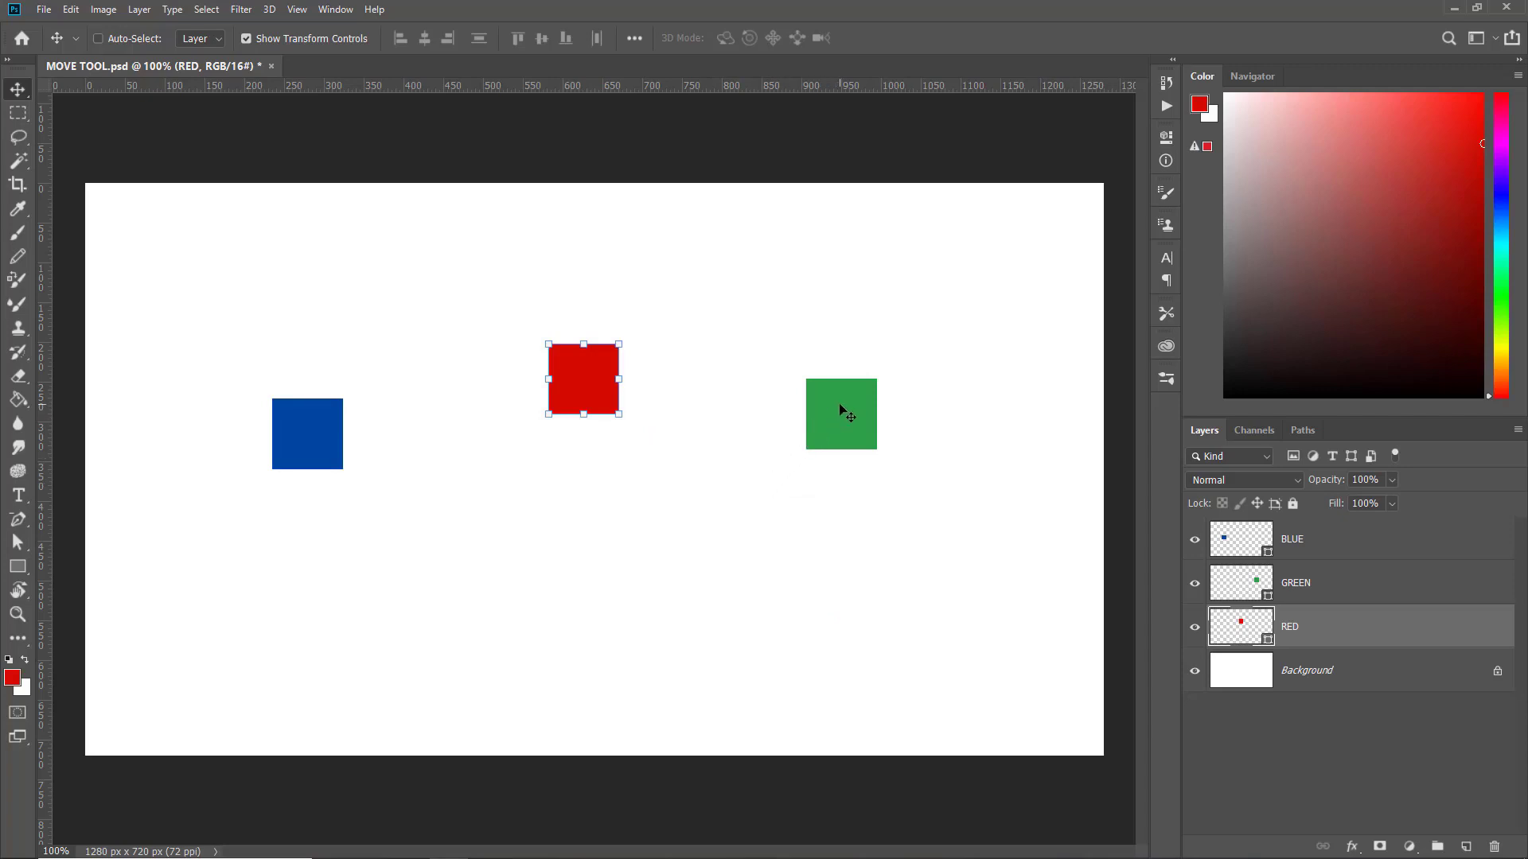
- With the GREEN layer selected, move the green square slightly right and down from empty canvas, and turn Auto-Select back on with nothing selected
click(1391, 586)
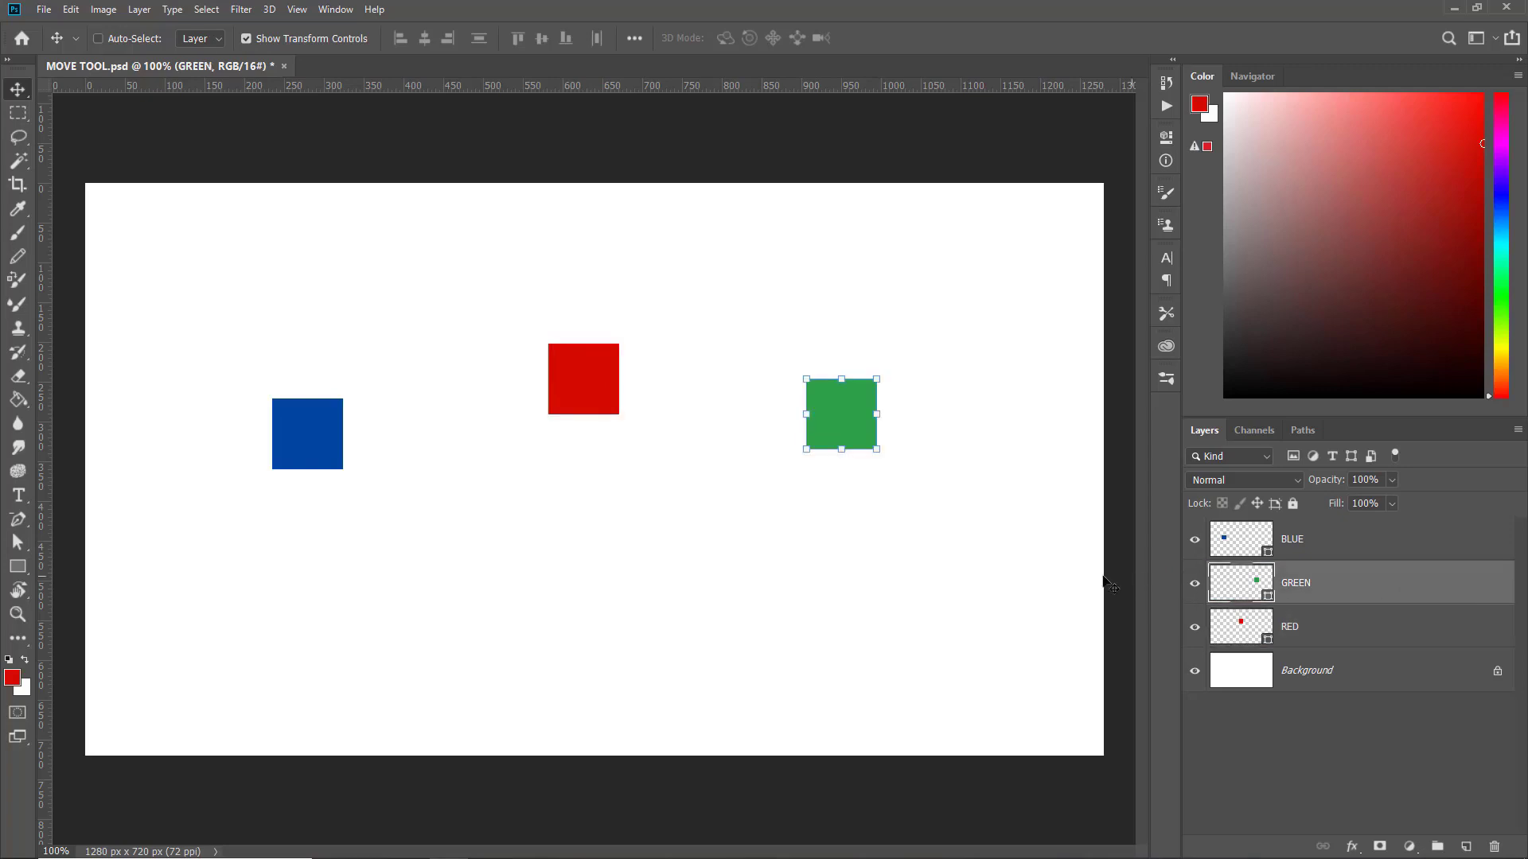
drag(920, 498, 929, 532)
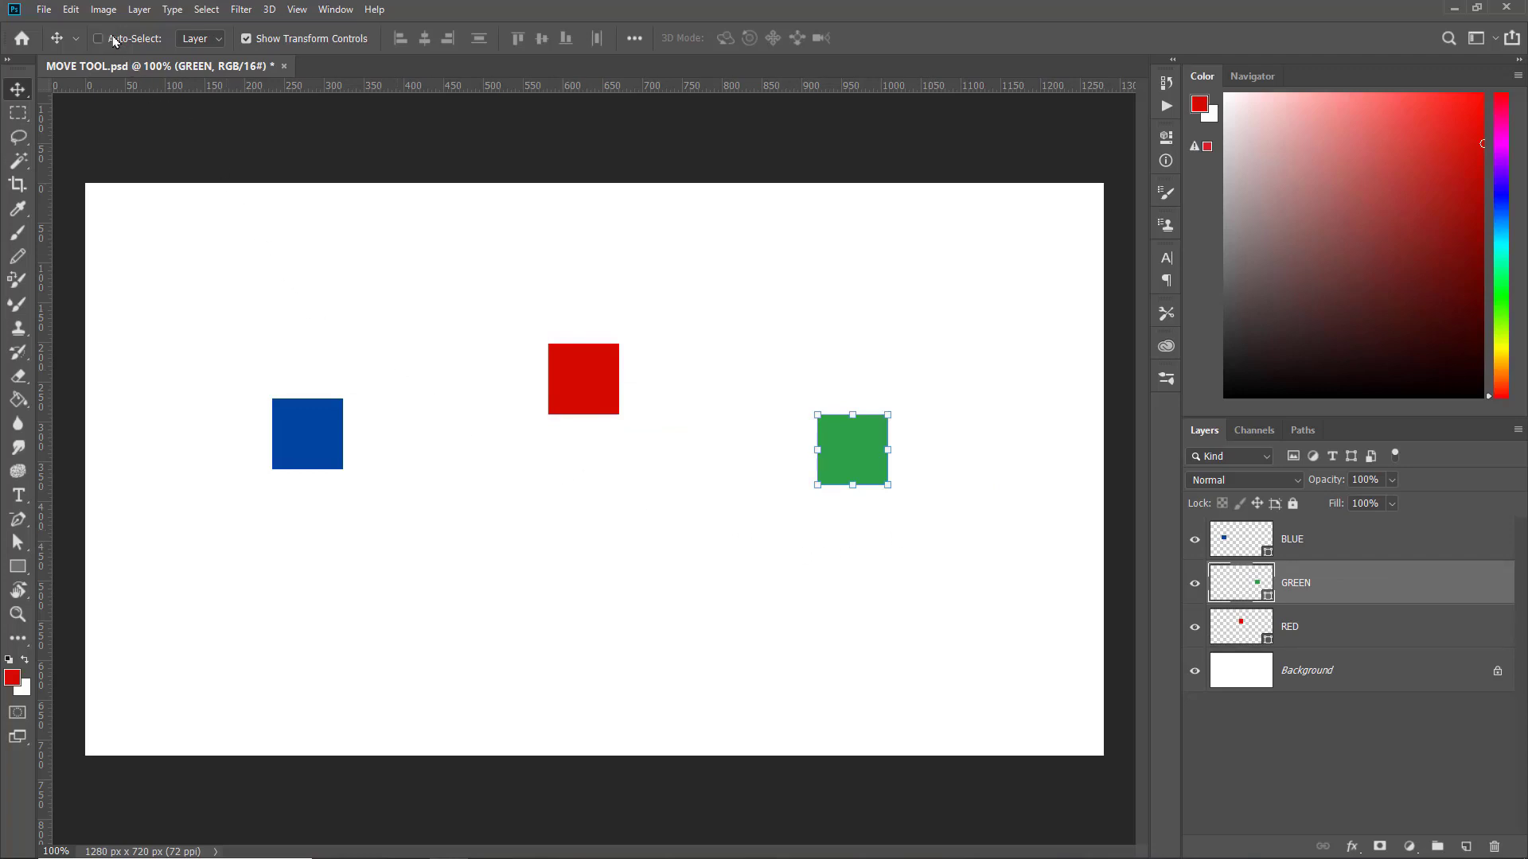
click(355, 271)
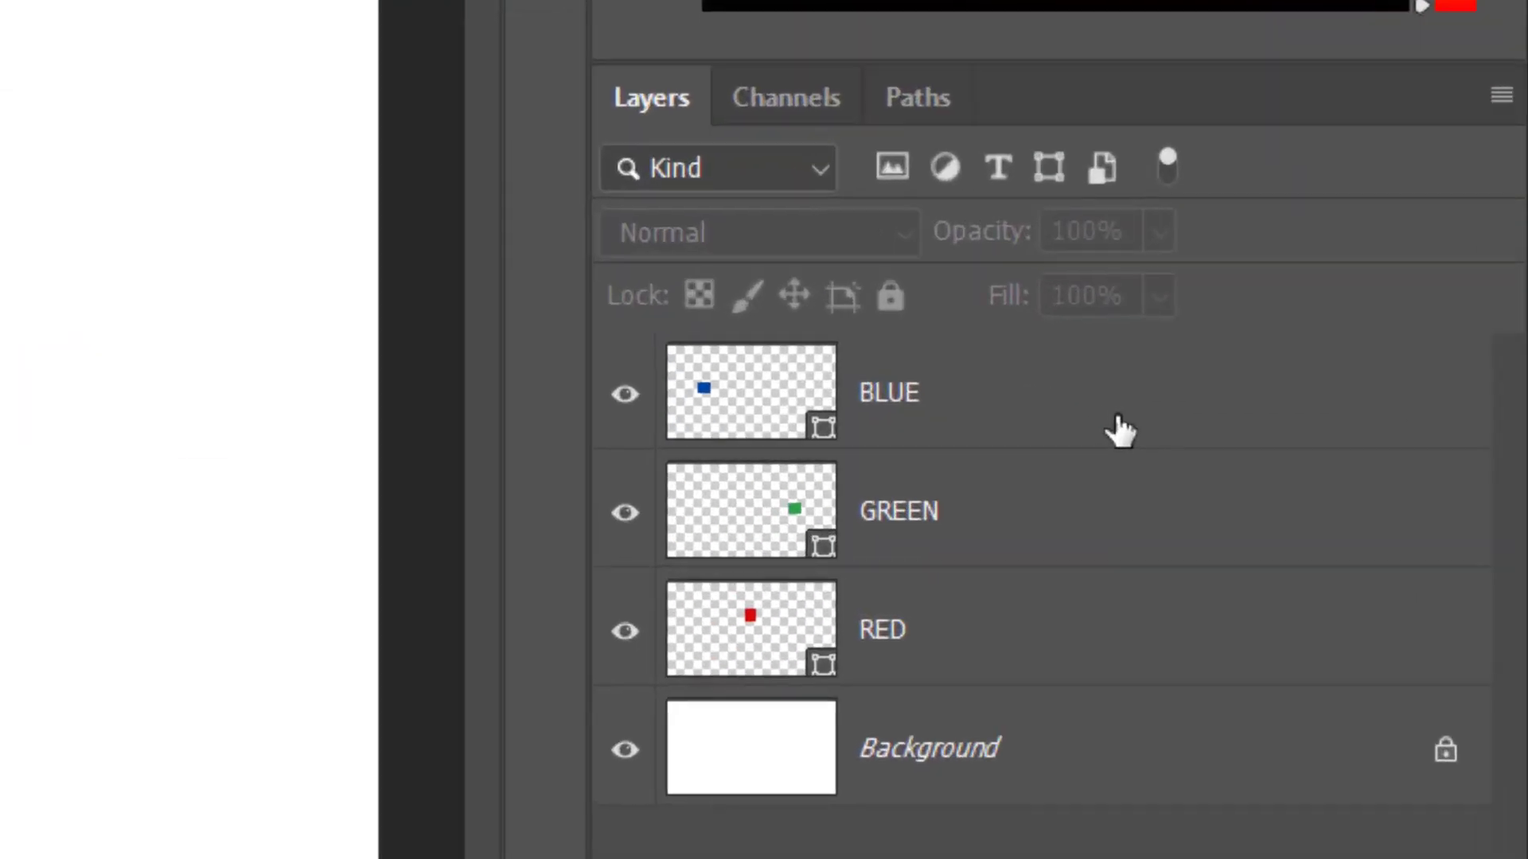
- Put the BLUE, GREEN and RED layers into a new group and expand it
click(1379, 555)
shift+click(1023, 483)
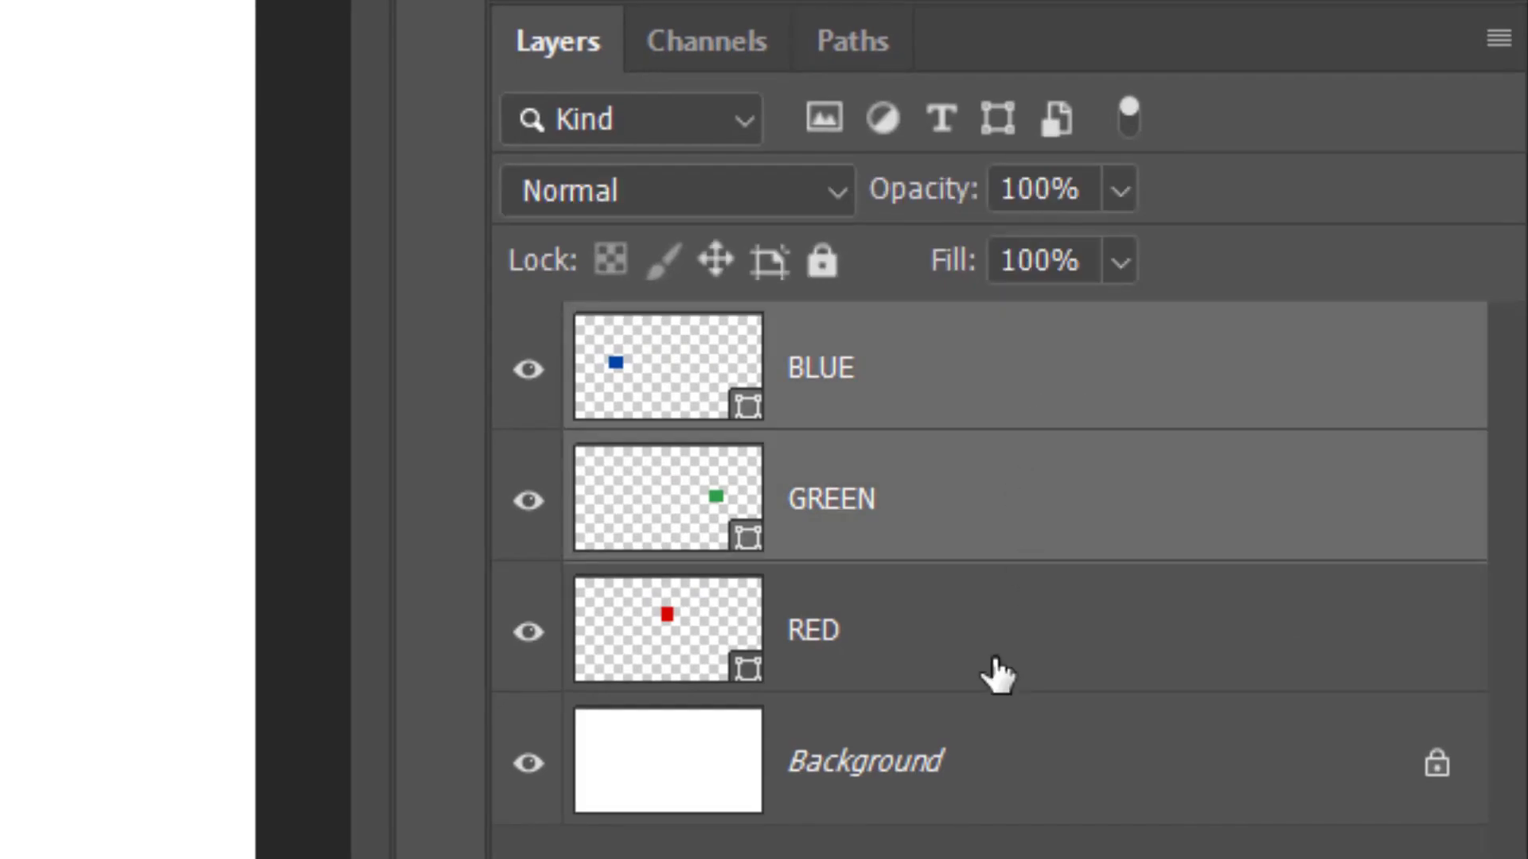
shift+click(965, 632)
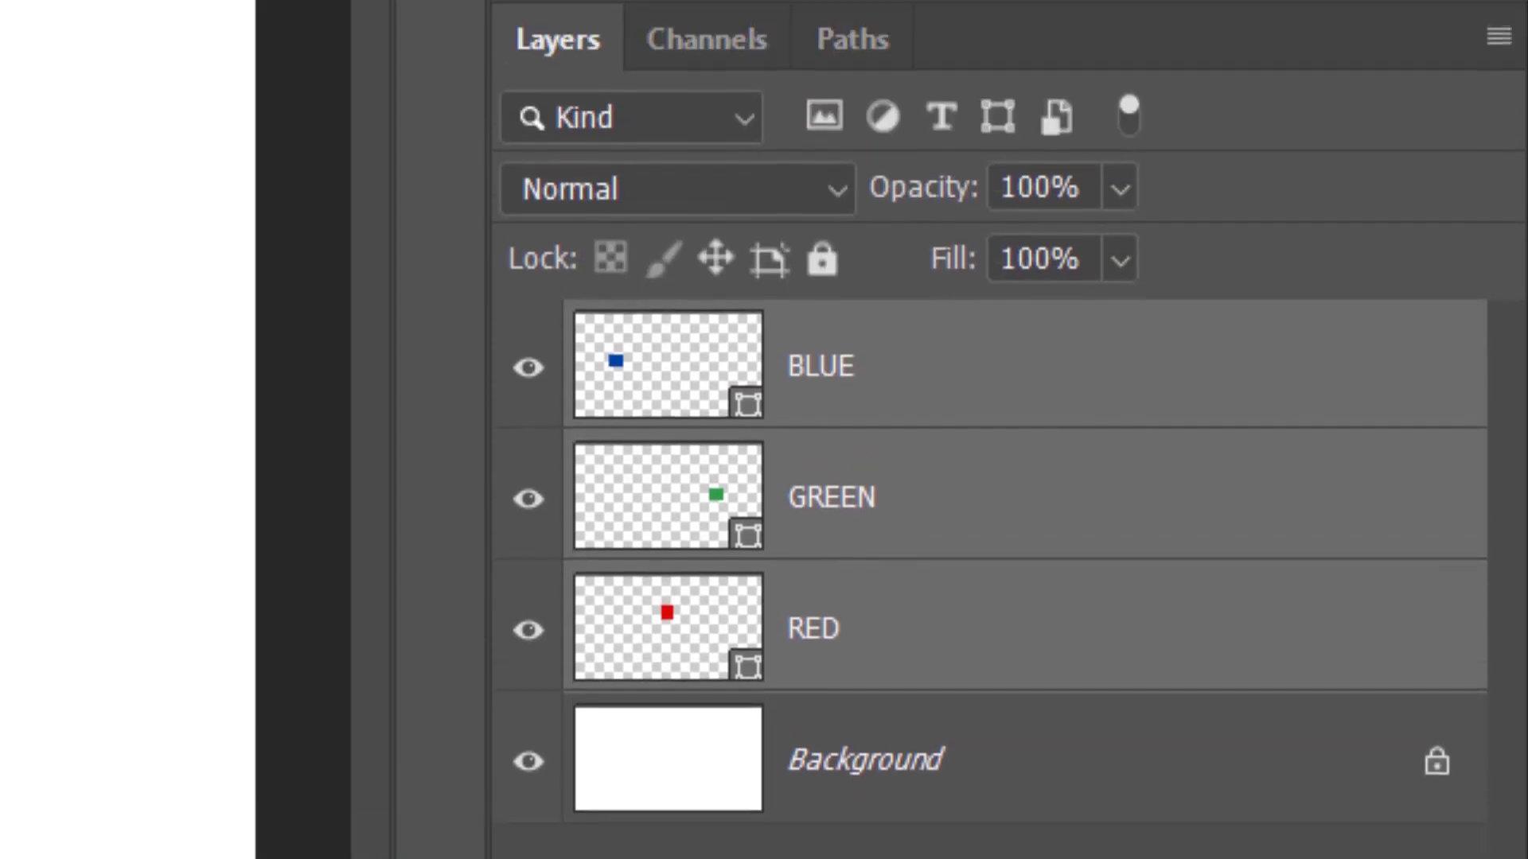
click(1261, 825)
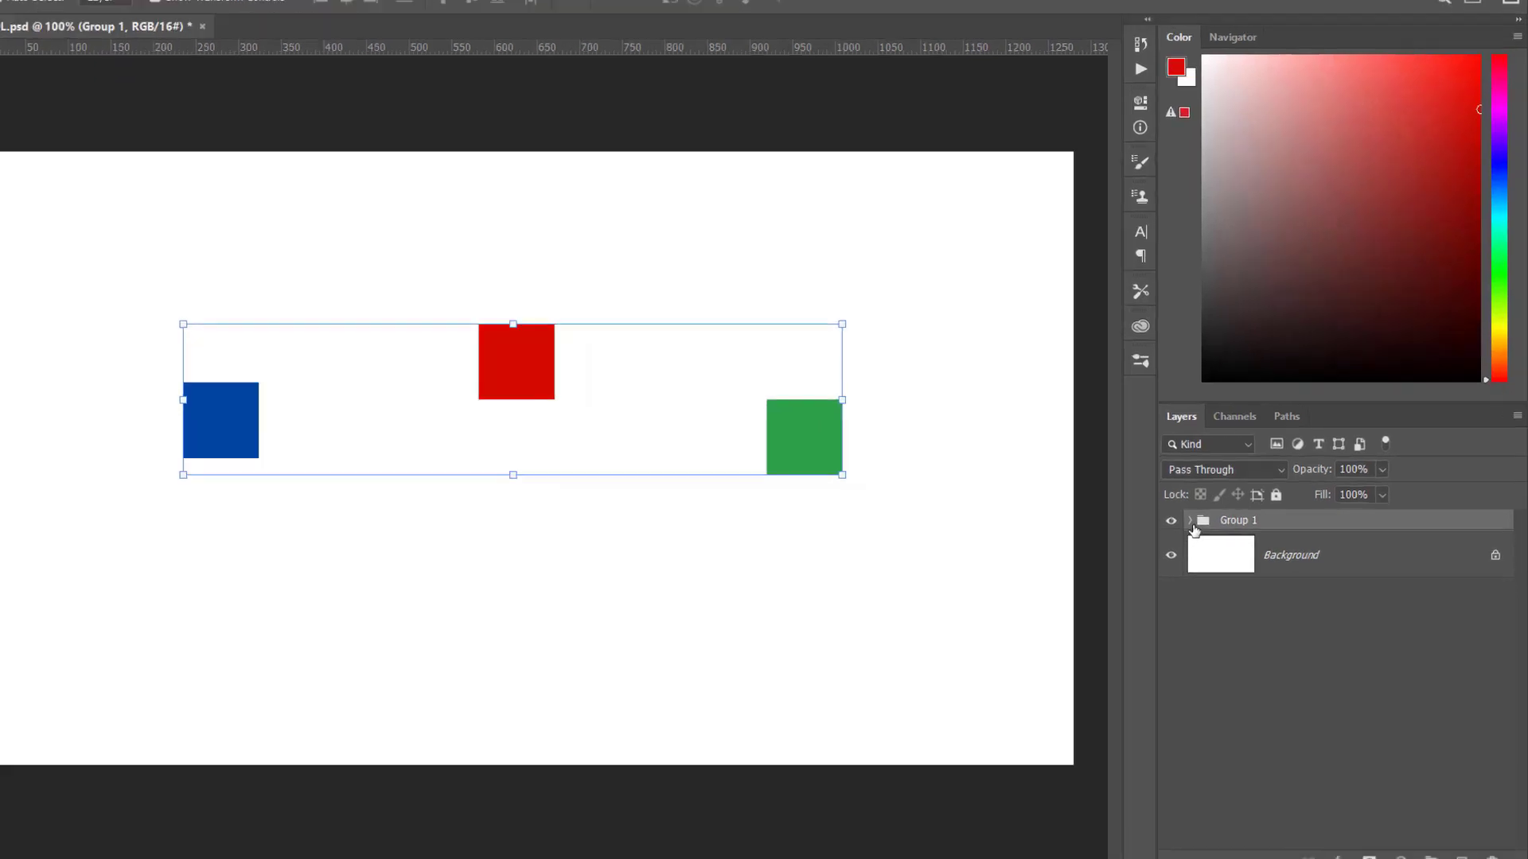
click(1212, 527)
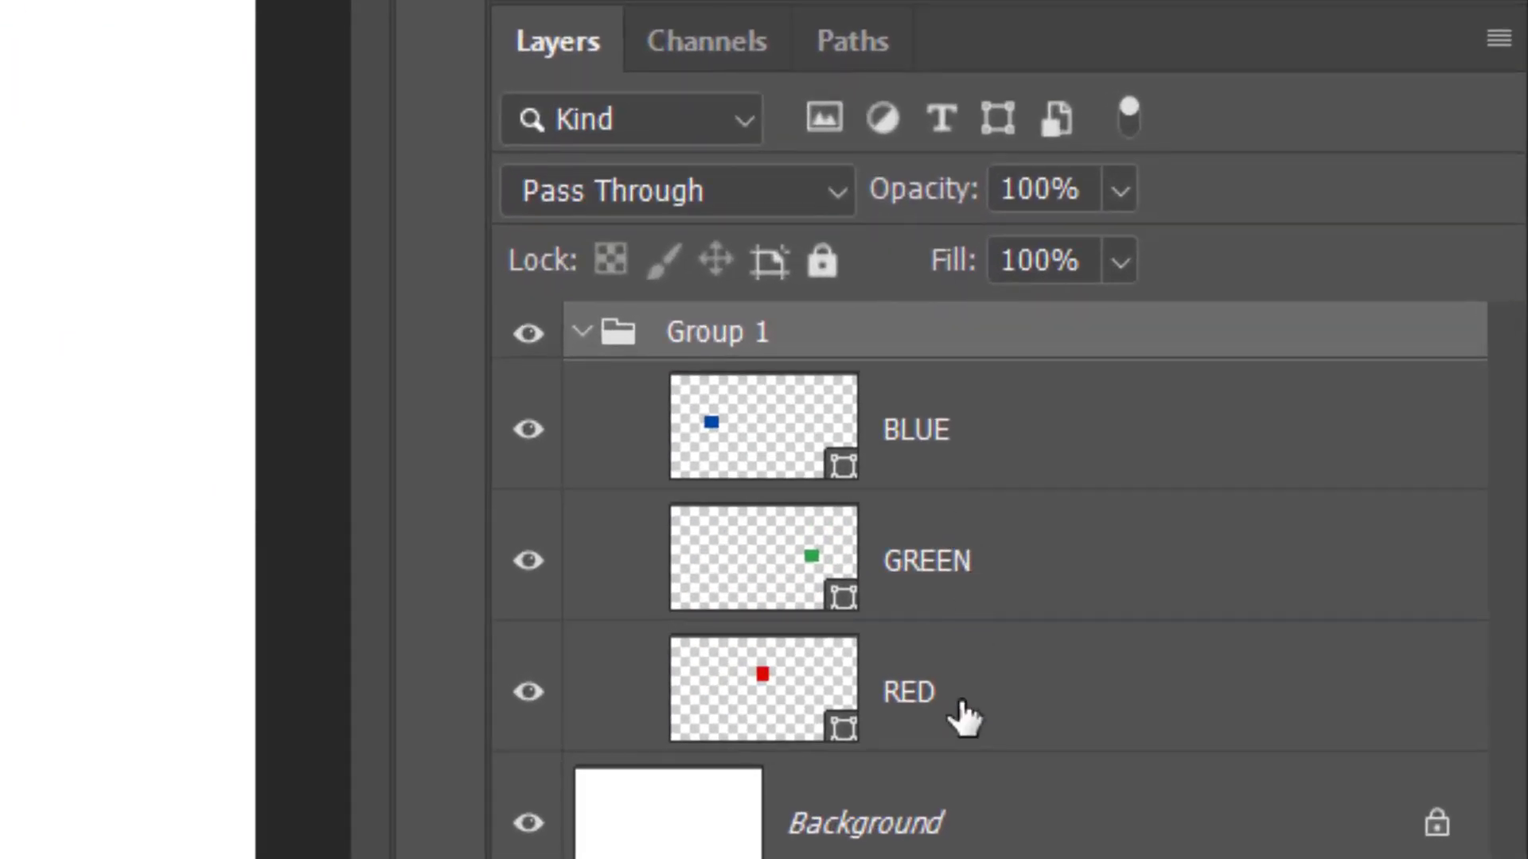
- Deselect the group and move only the green square slightly left and up
click(981, 567)
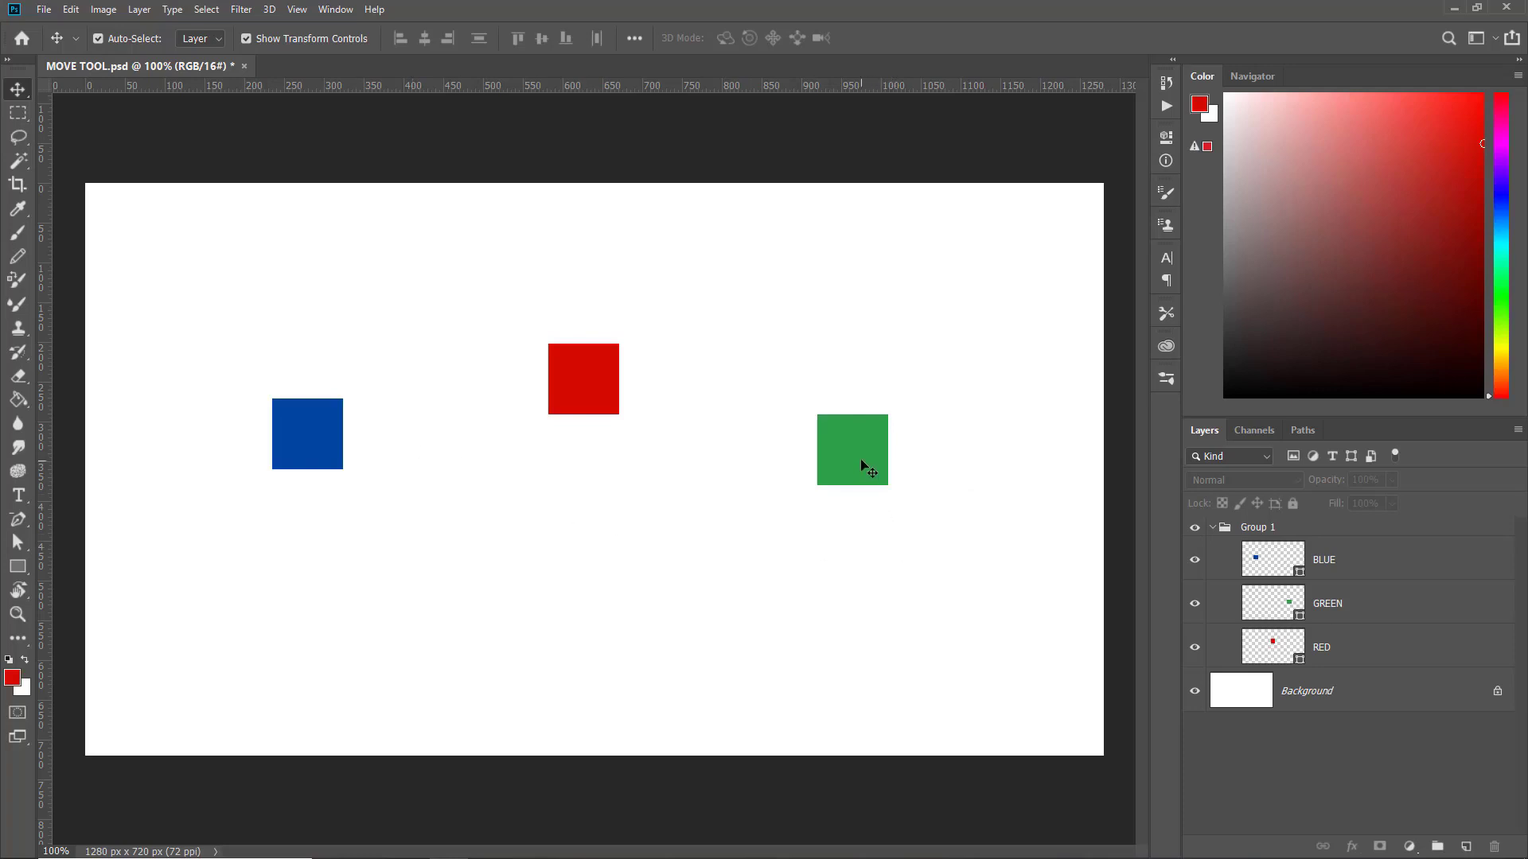
drag(869, 451, 839, 419)
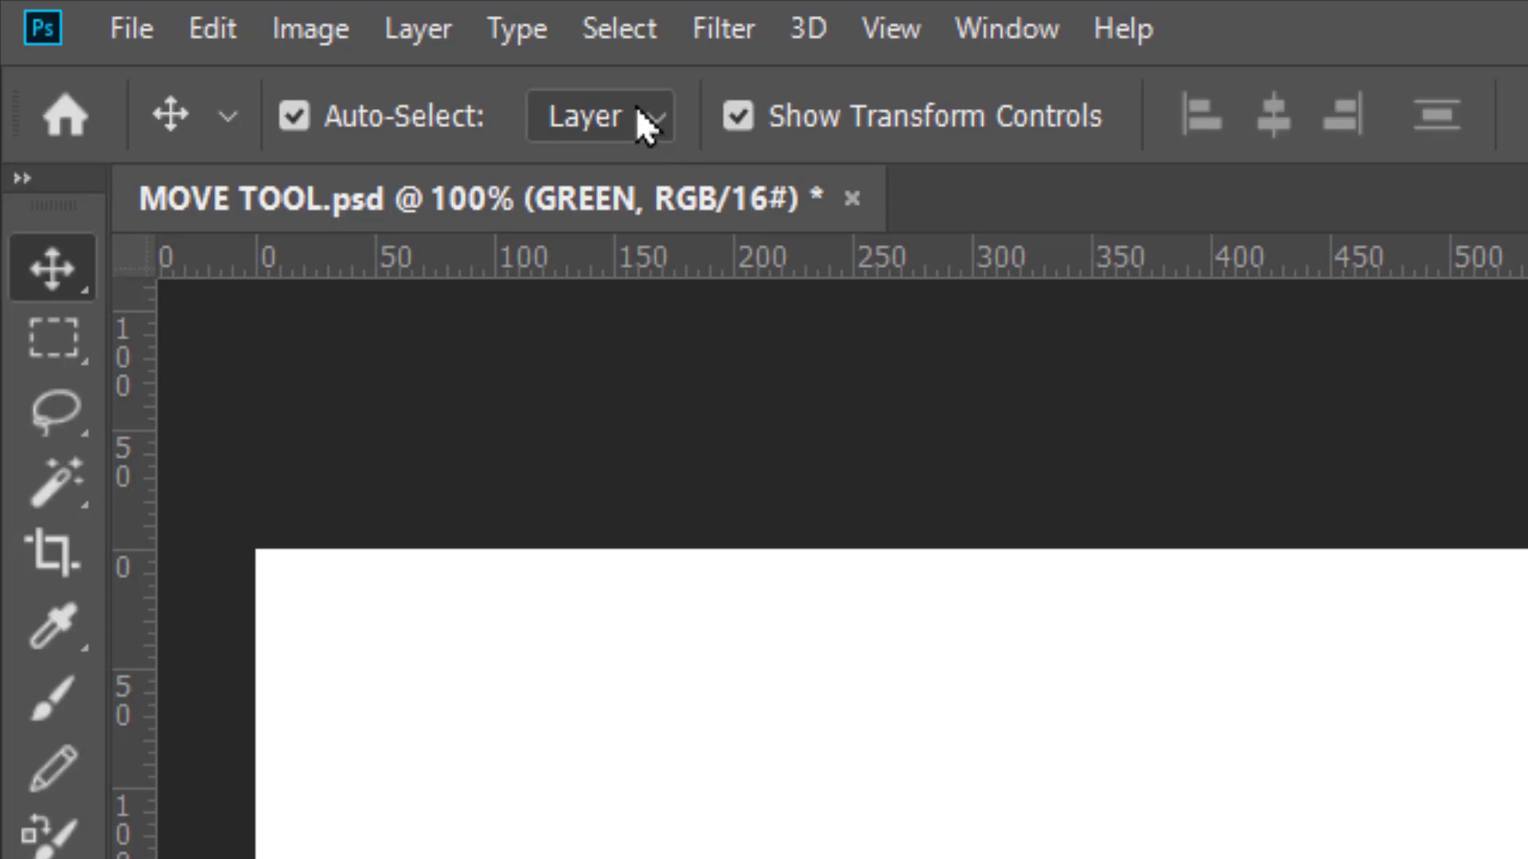
- Set Auto-Select to Group and move all three squares right and slightly down by the red square, then deselect them
click(637, 111)
click(588, 163)
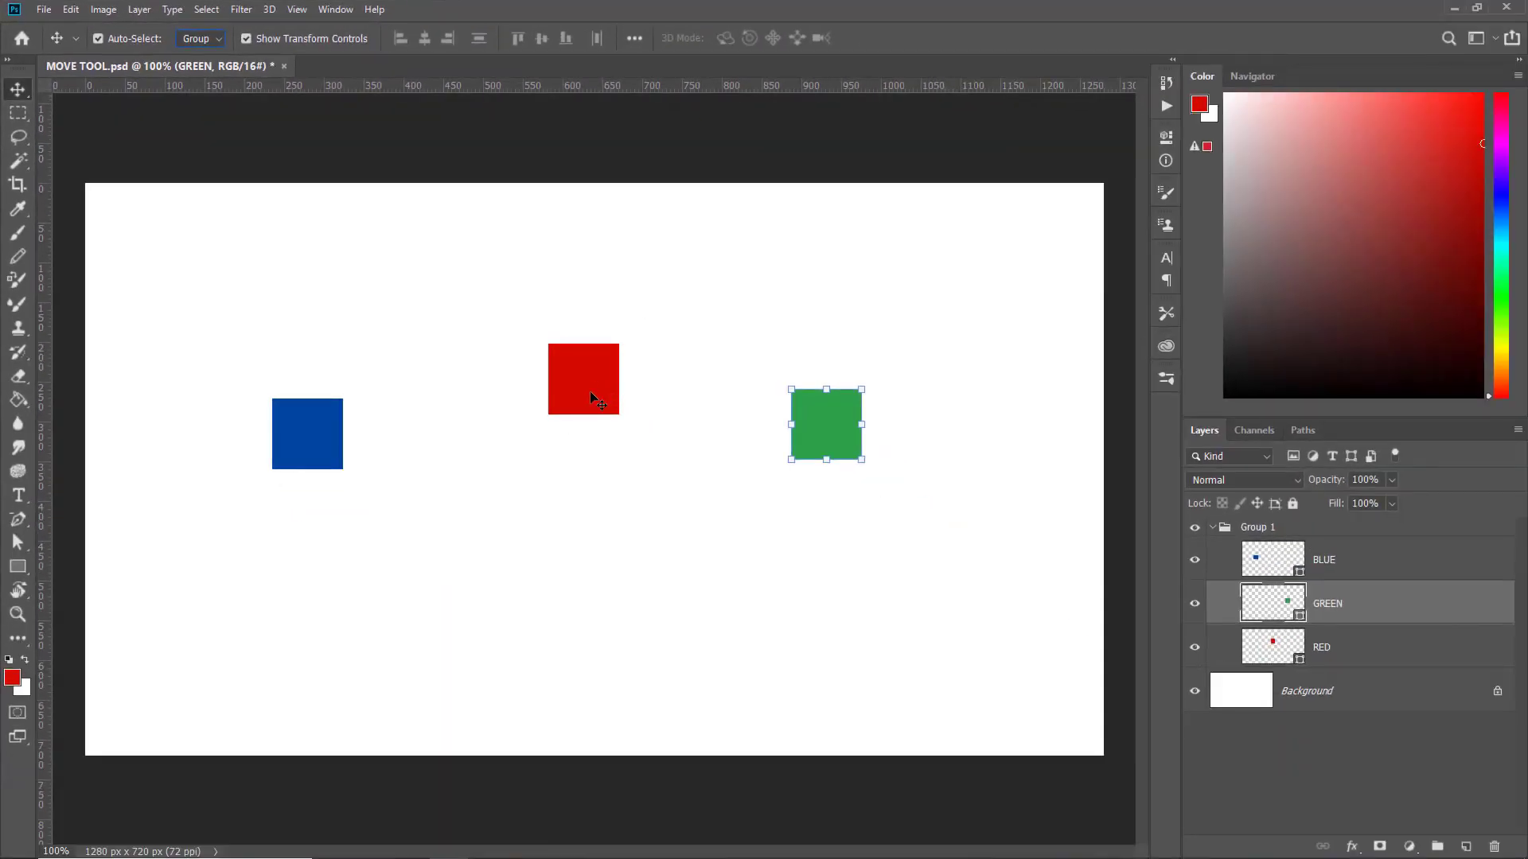
drag(585, 382, 675, 406)
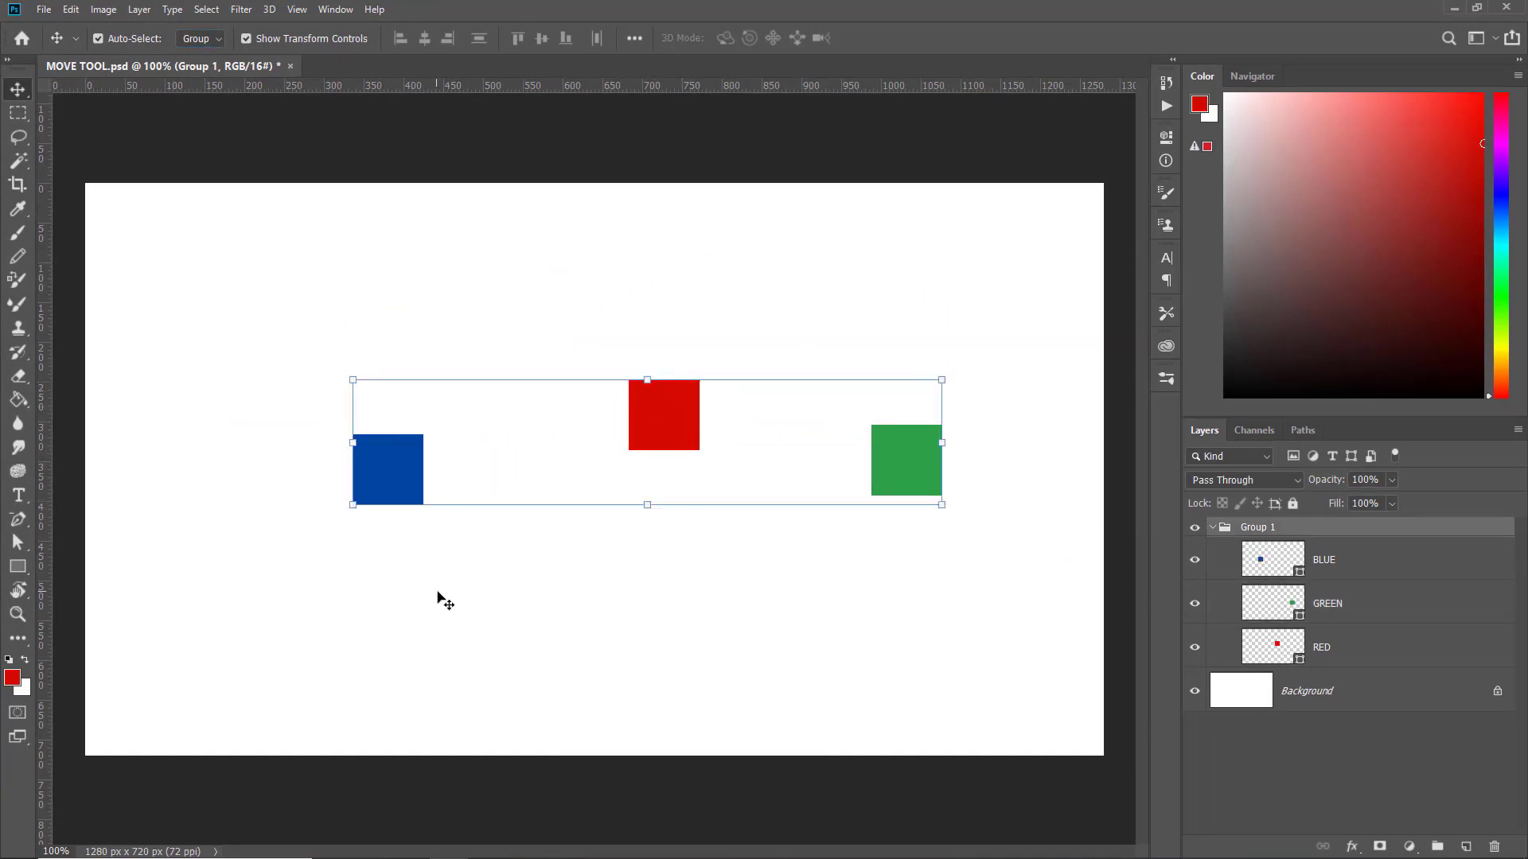
click(433, 560)
- Move the whole group left by the blue square and then left and up by the green square, deselecting after each move
drag(388, 469, 345, 476)
click(535, 580)
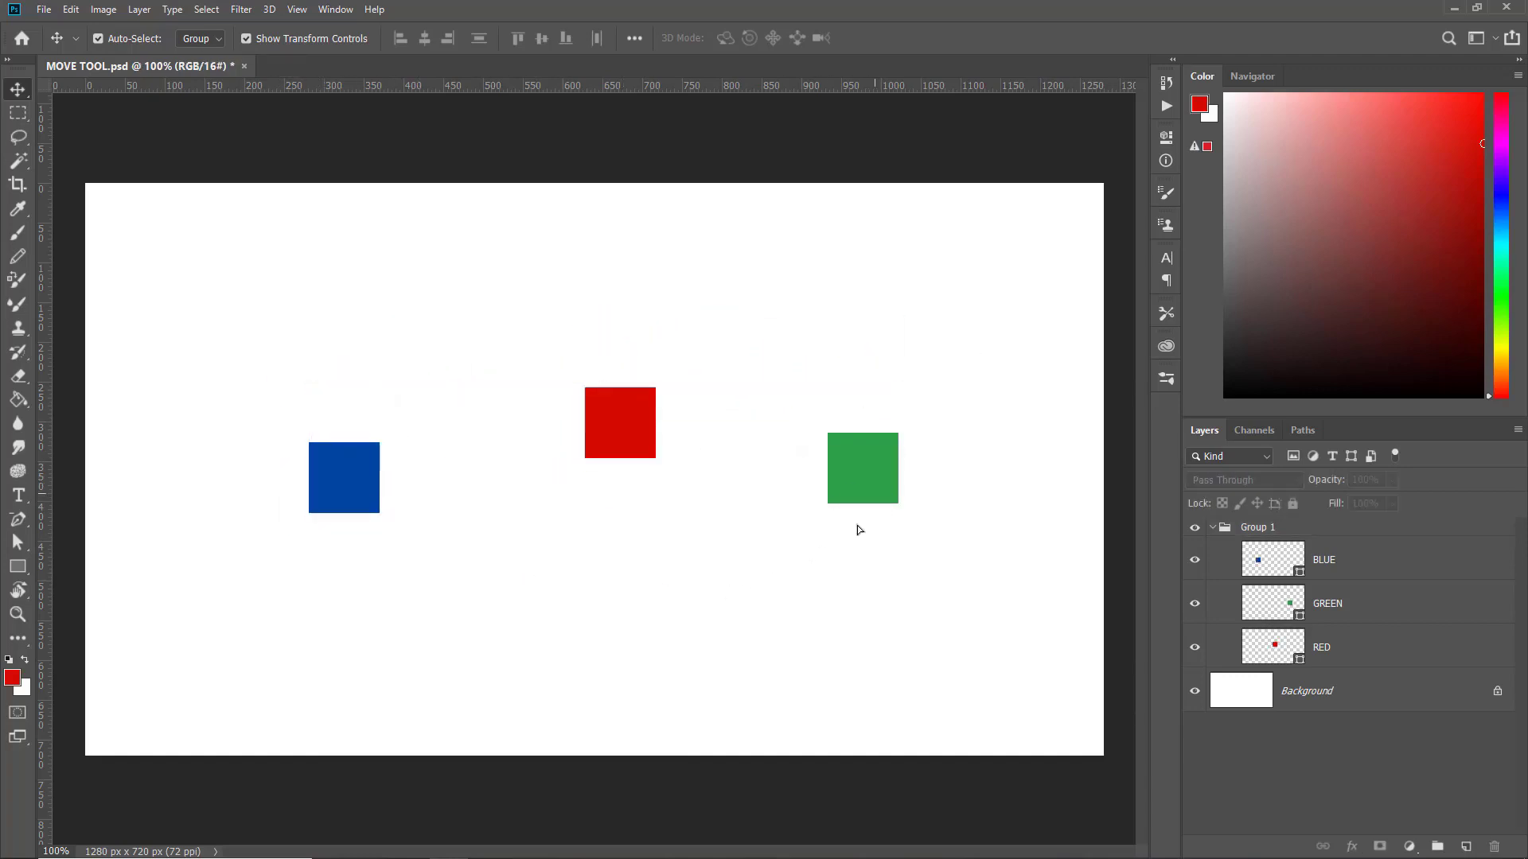
drag(852, 476, 802, 414)
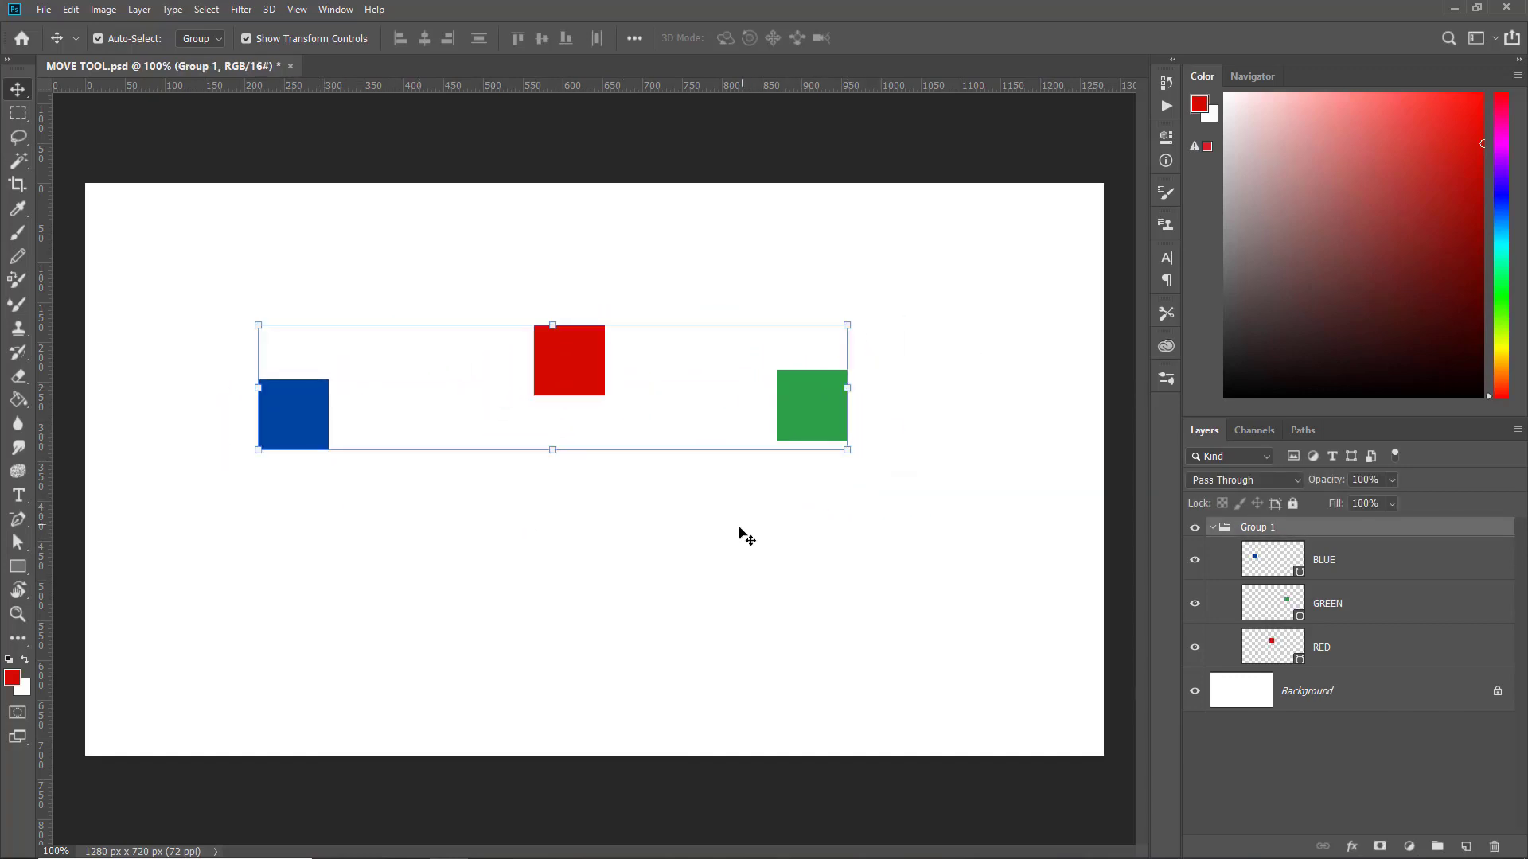
click(737, 533)
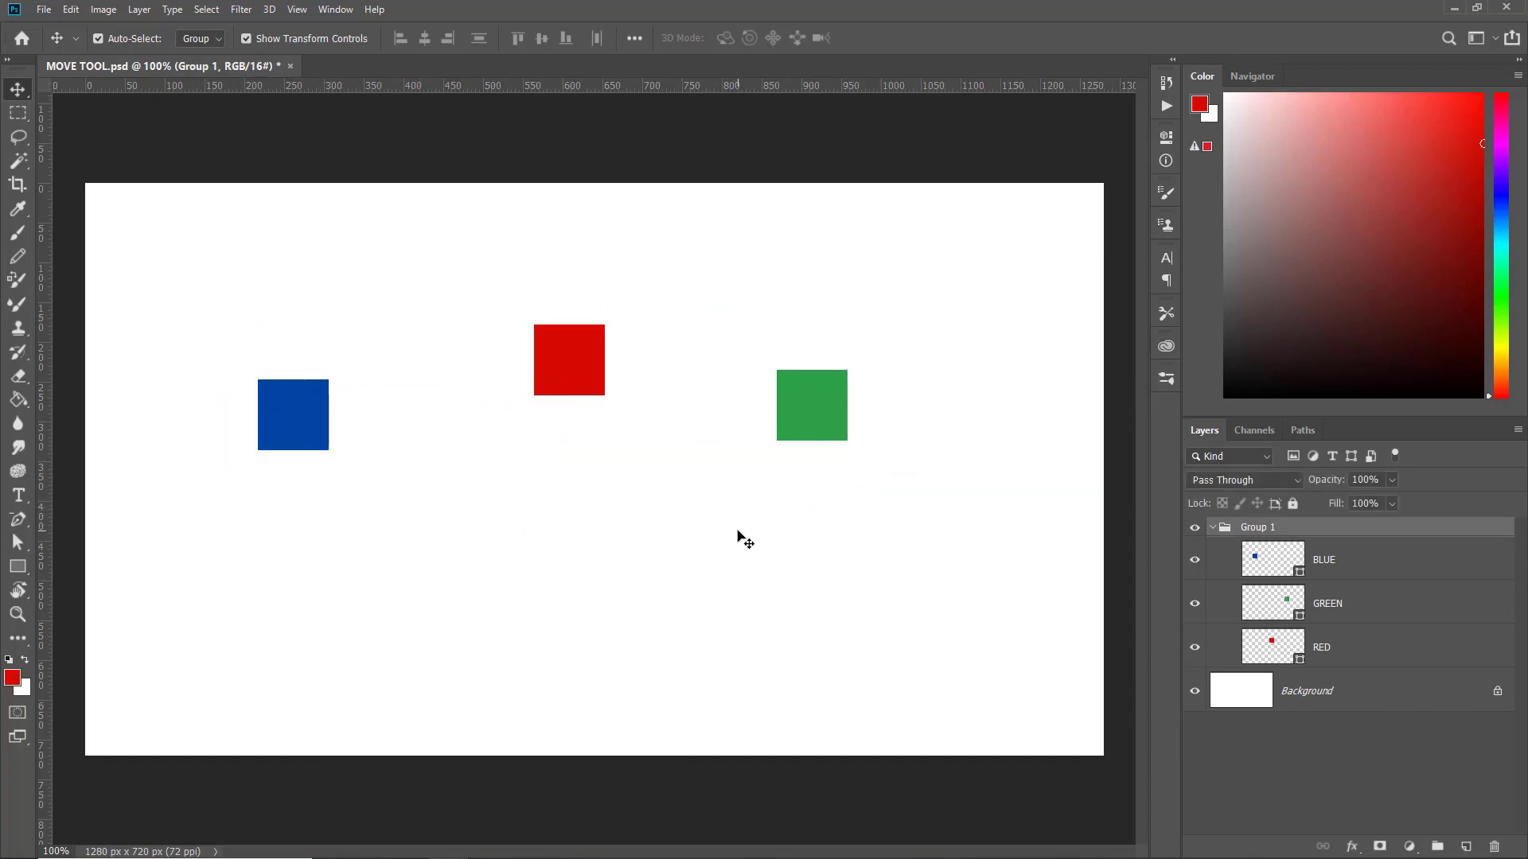
- Set Auto-Select back to Layer and delete Group 1 only, keeping its square layers, with nothing left selected
click(218, 48)
click(199, 66)
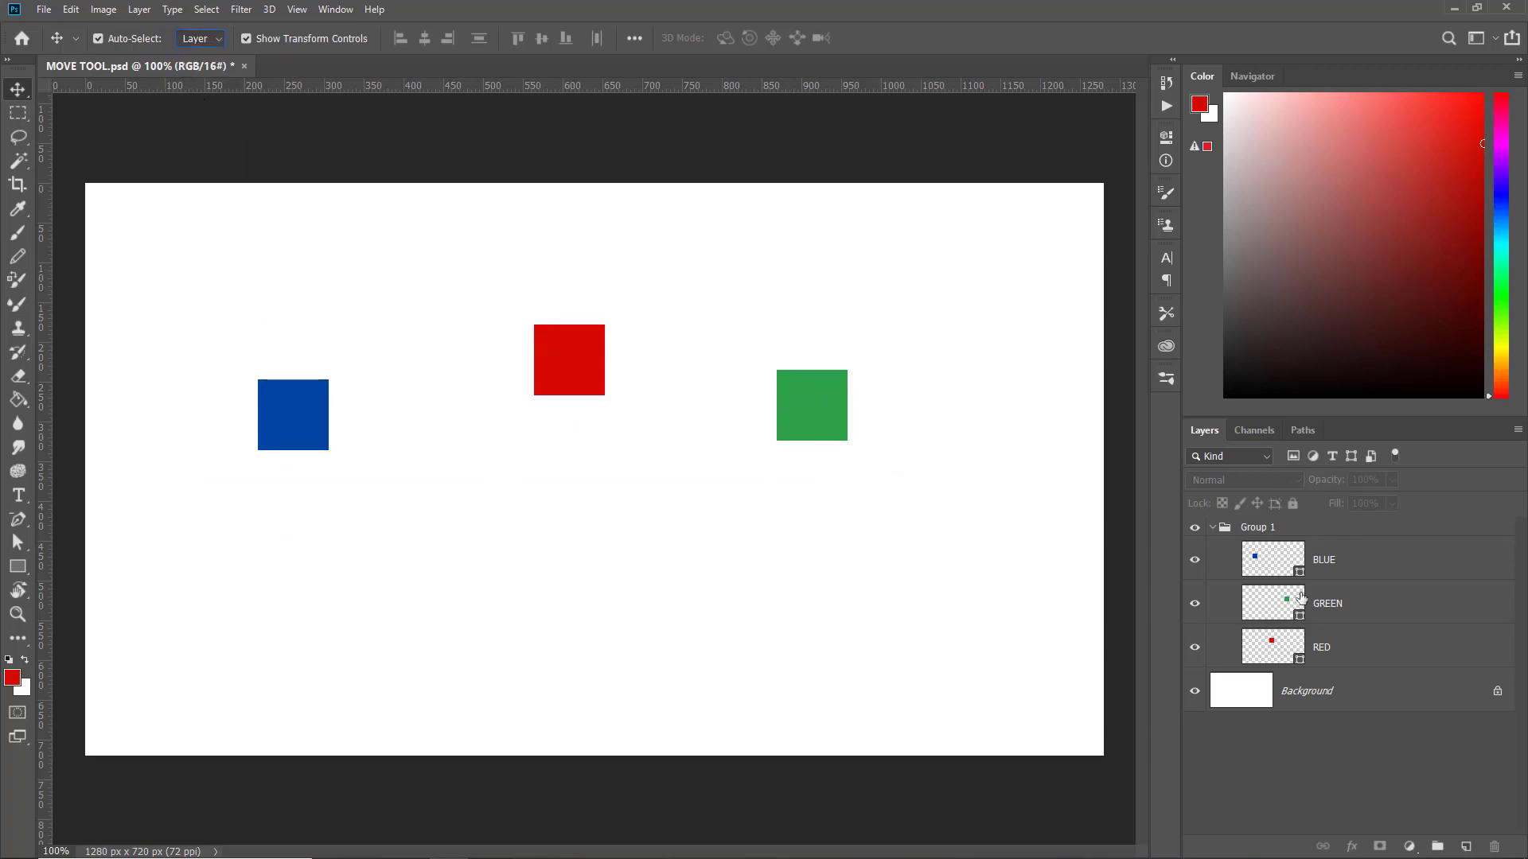
click(1349, 533)
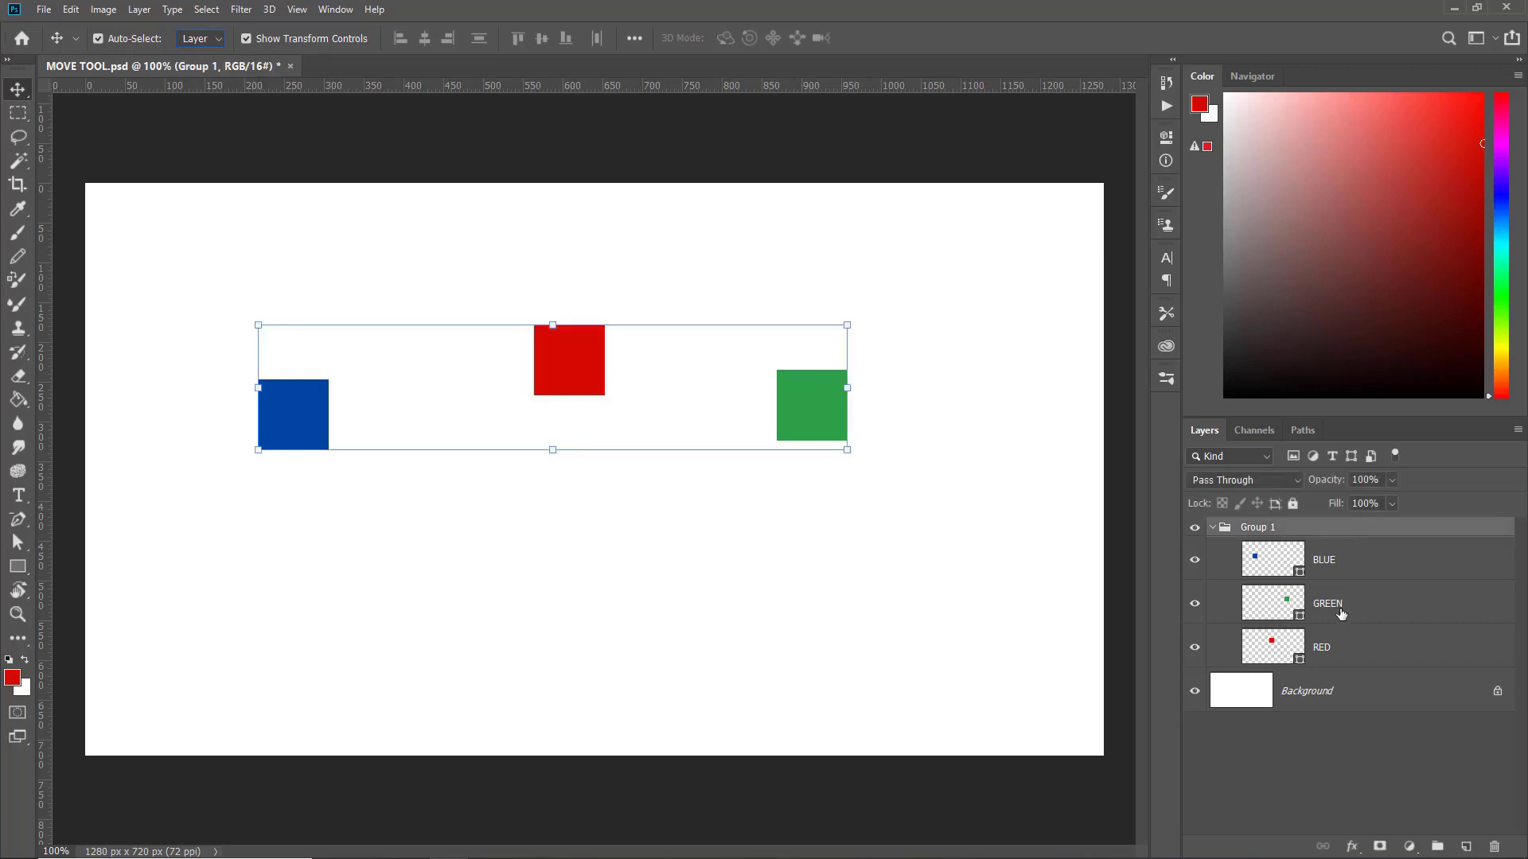
click(1493, 847)
click(879, 327)
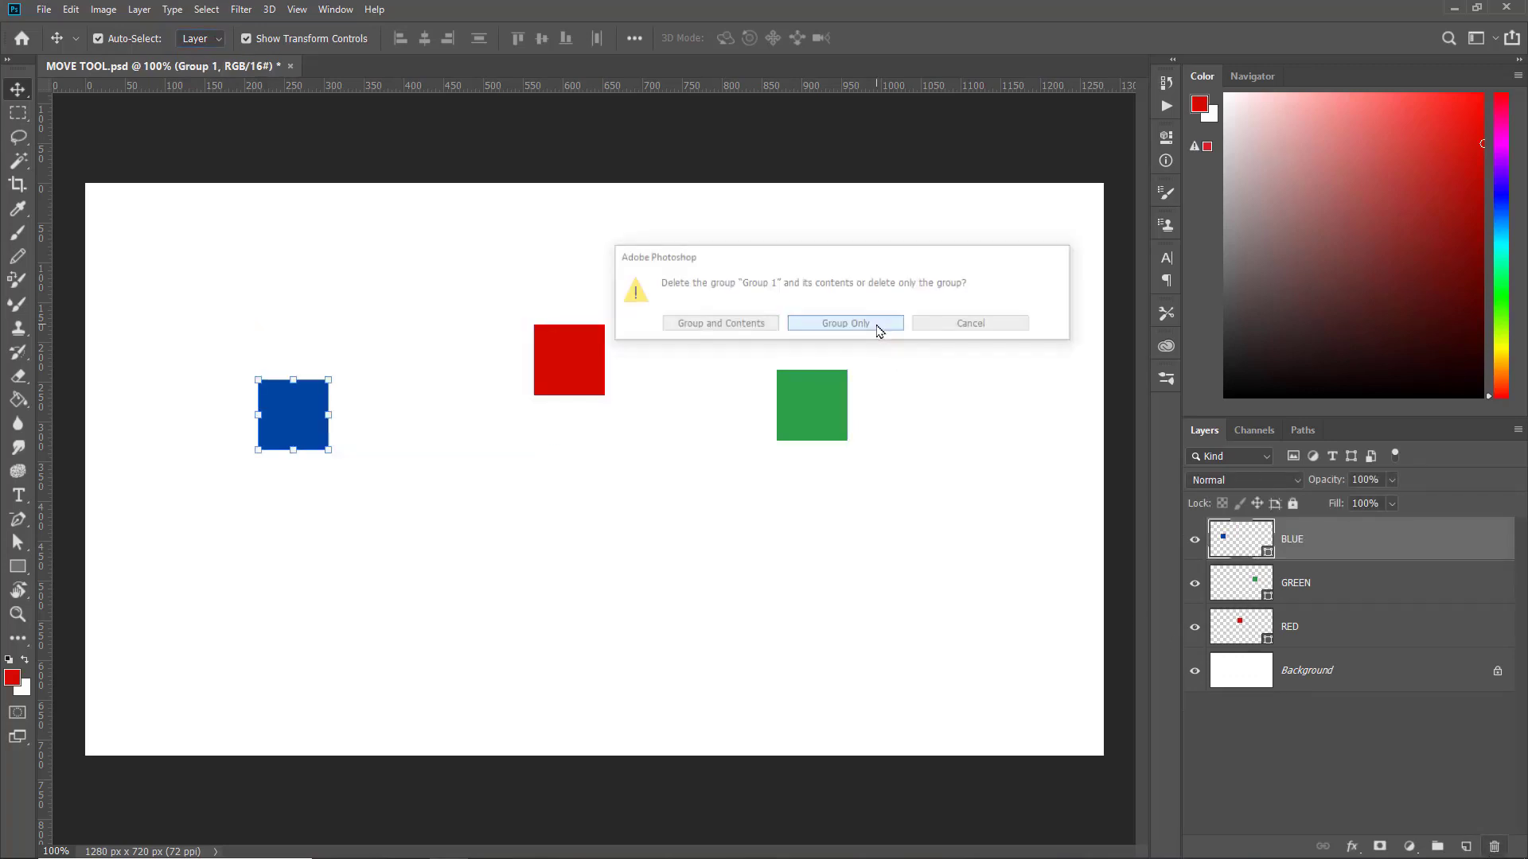
click(786, 452)
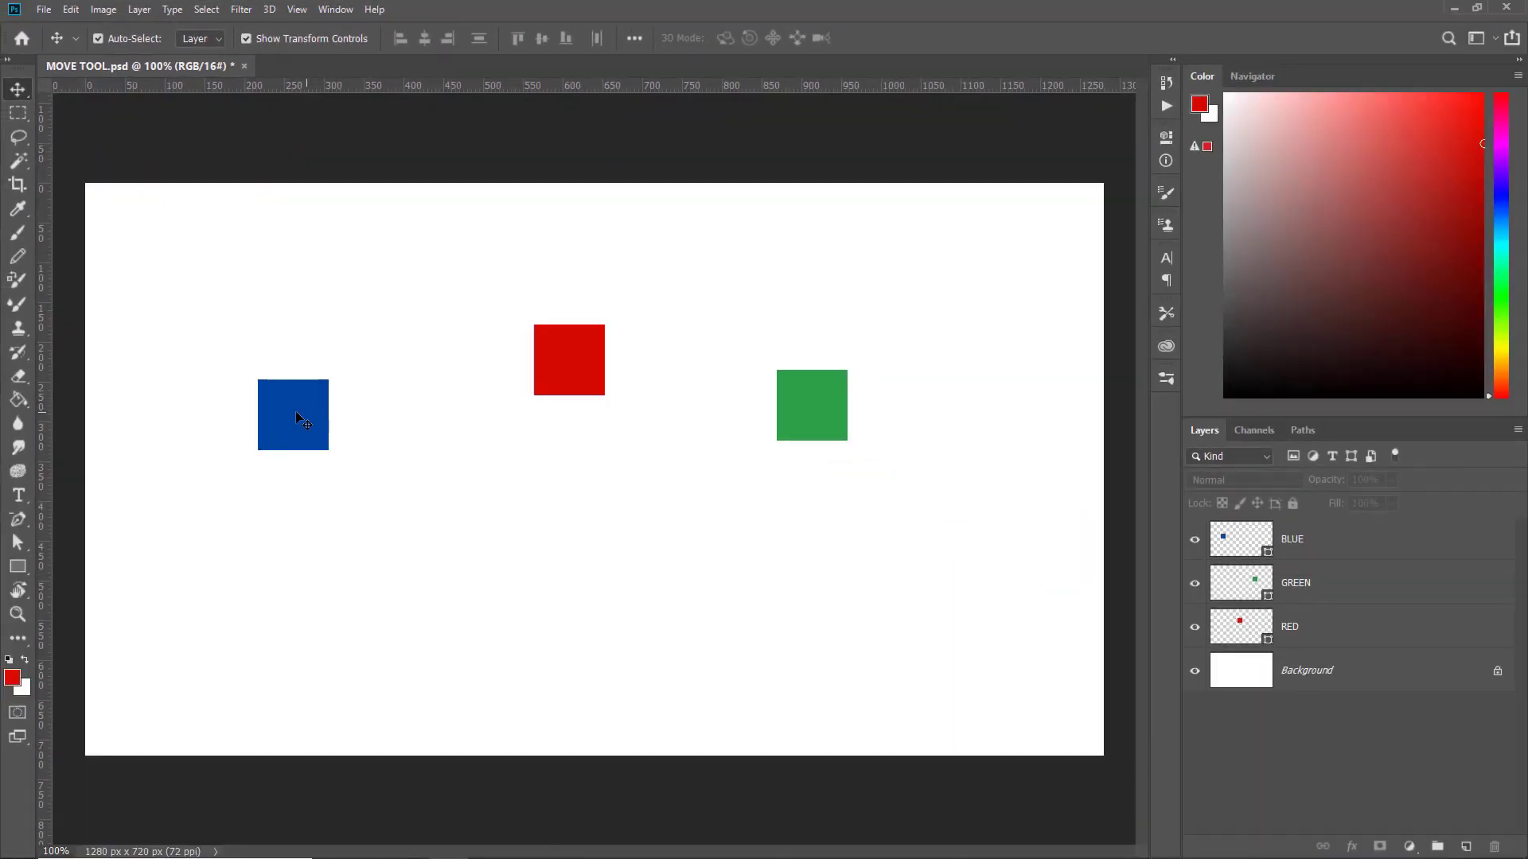
- Enlarge the blue square to nearly twice its size and rotate it counterclockwise with its transform controls, then undo the transformation
click(297, 416)
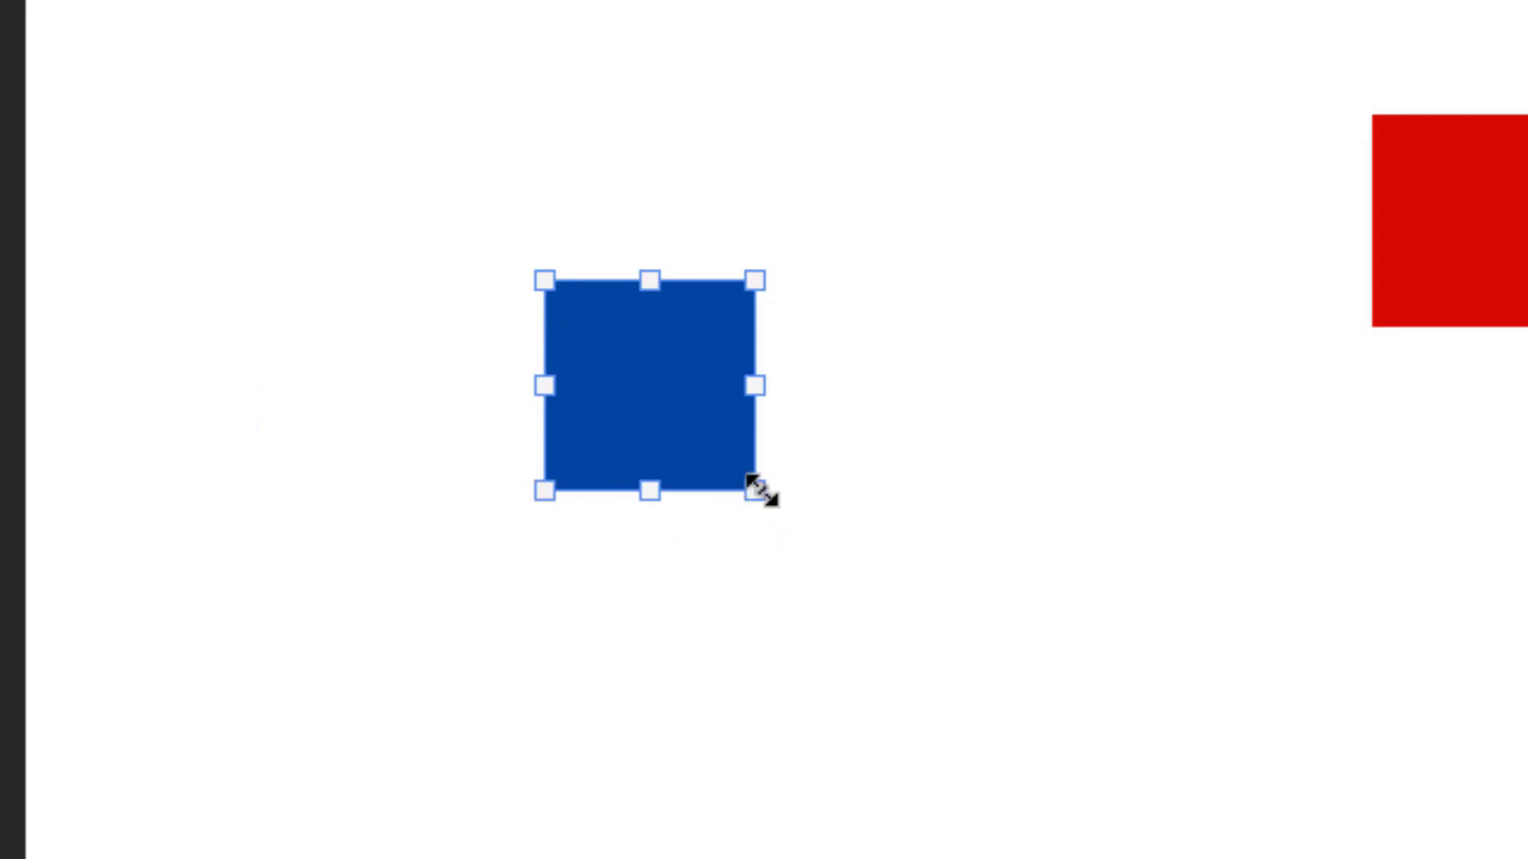
drag(758, 492, 923, 707)
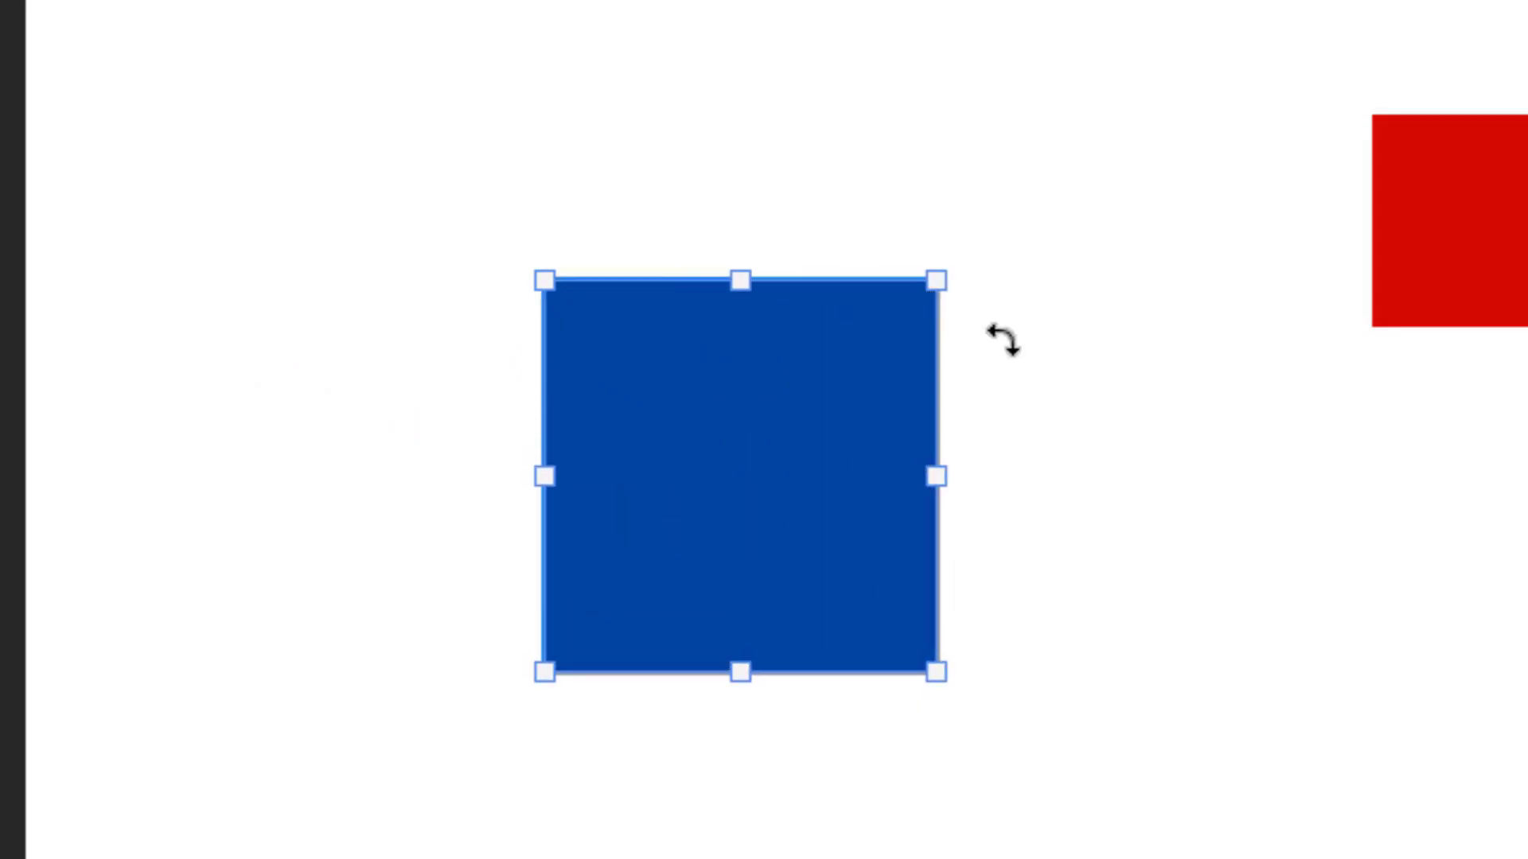
drag(995, 273, 812, 156)
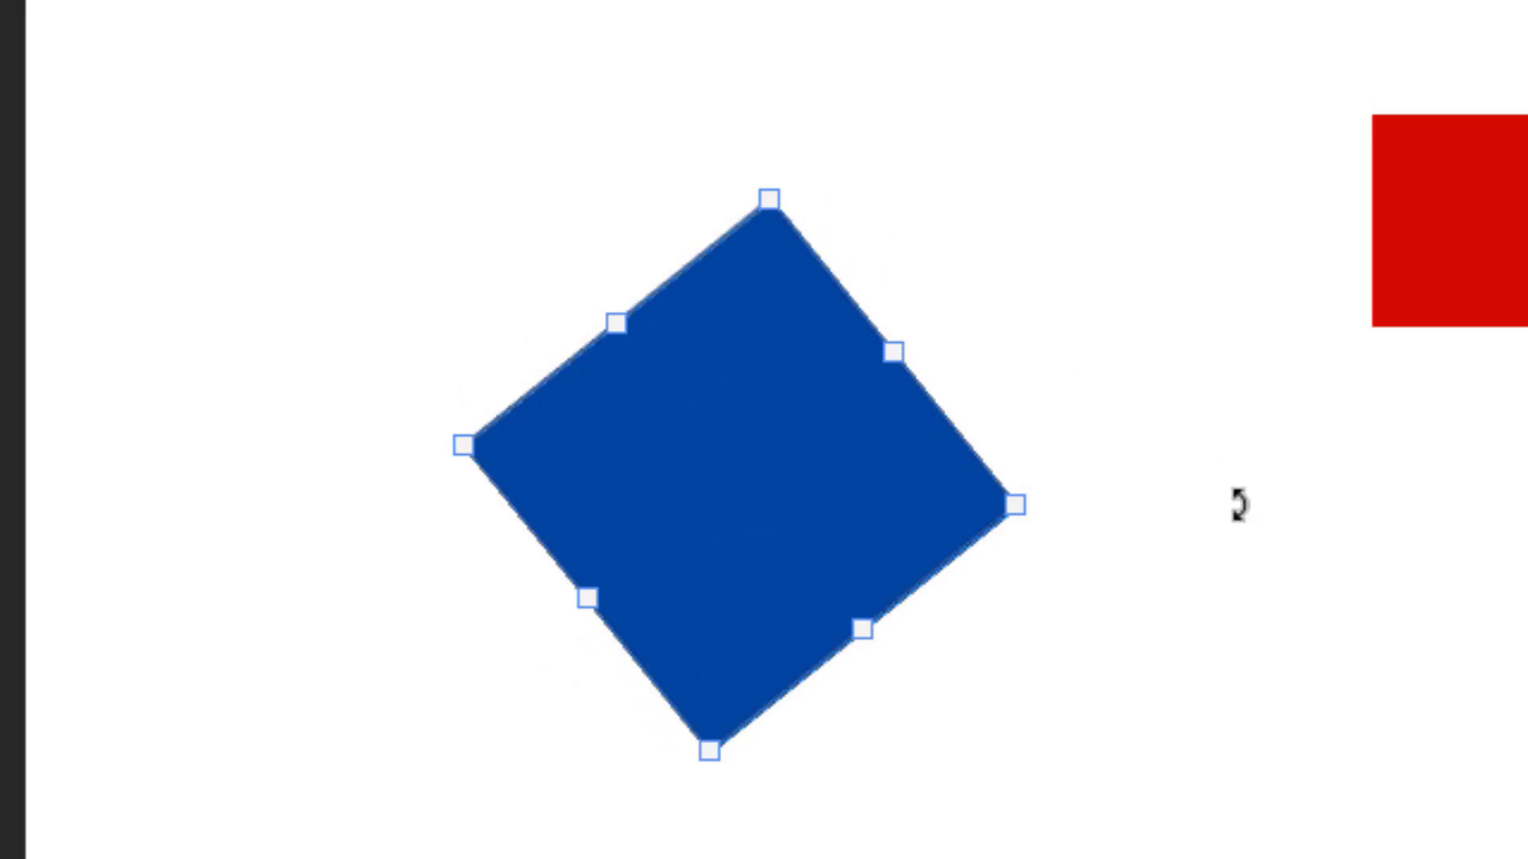
key(Return)
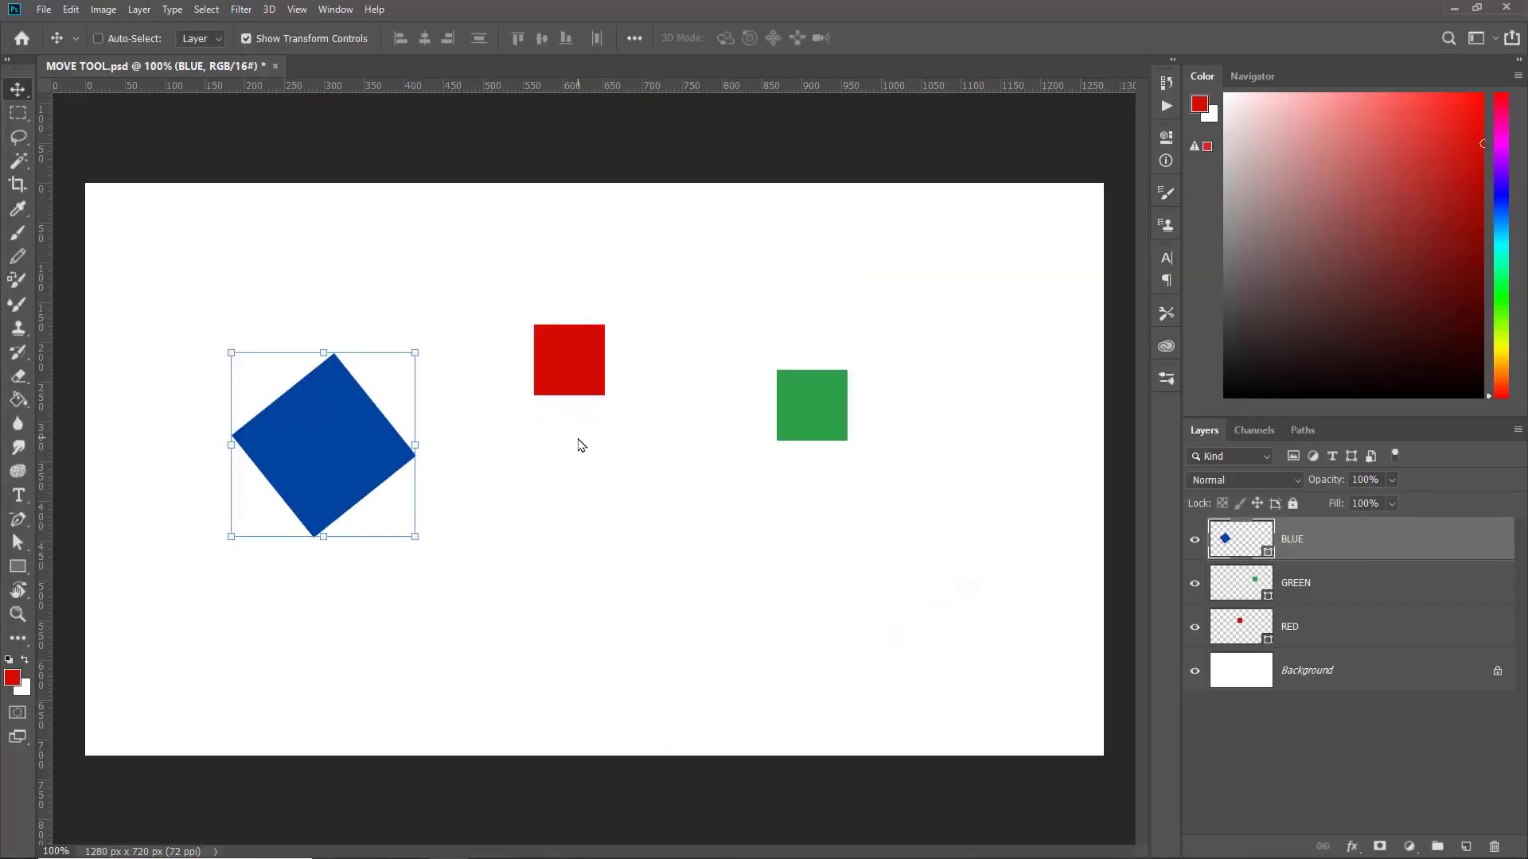
key(ctrl)
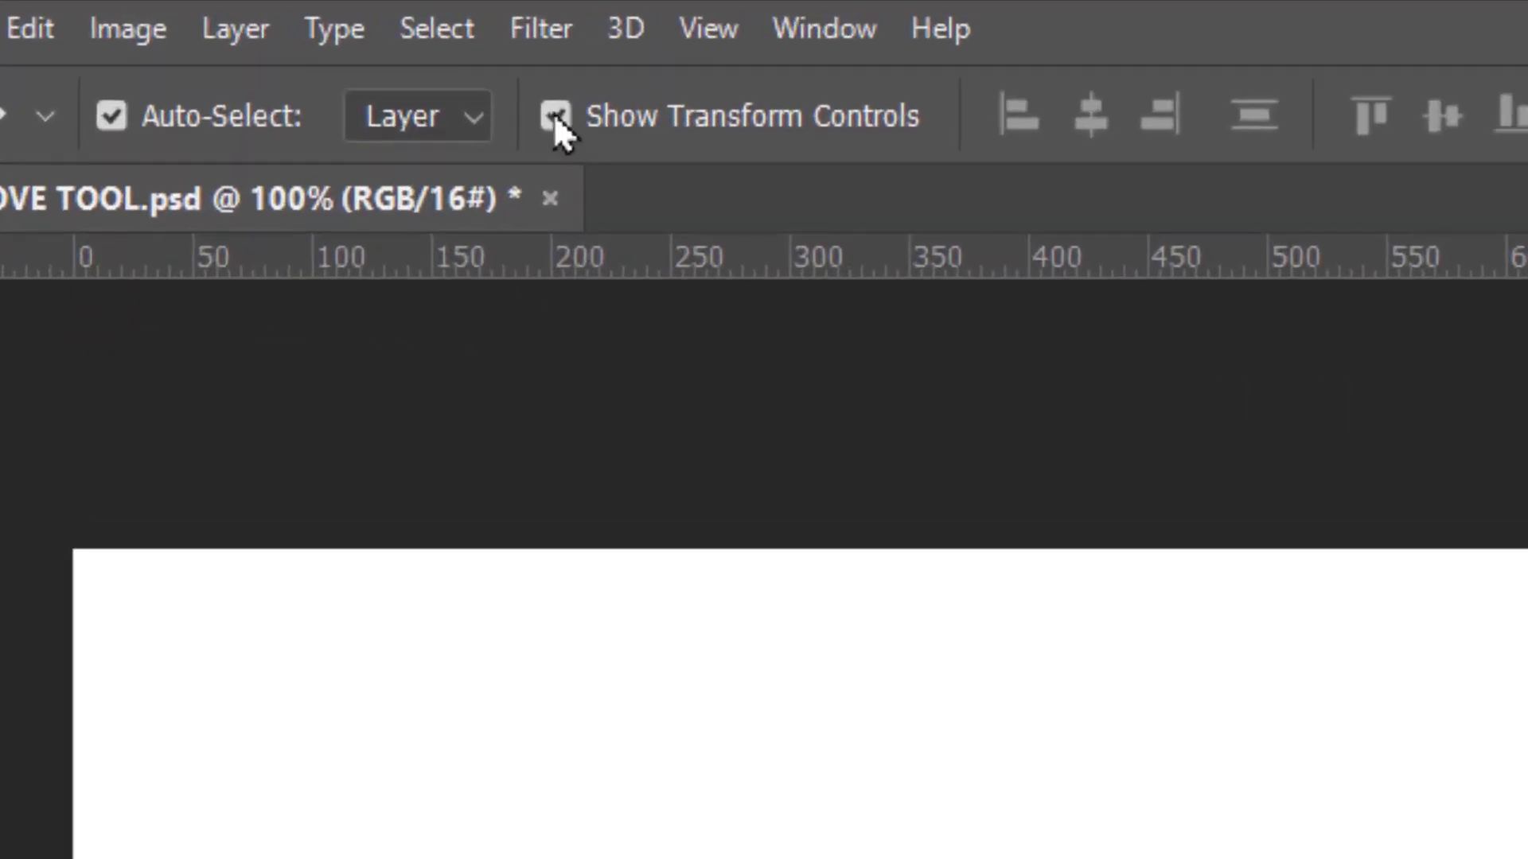
- Turn off Show Transform Controls and select the blue, red and green squares in turn, ending on red
click(425, 83)
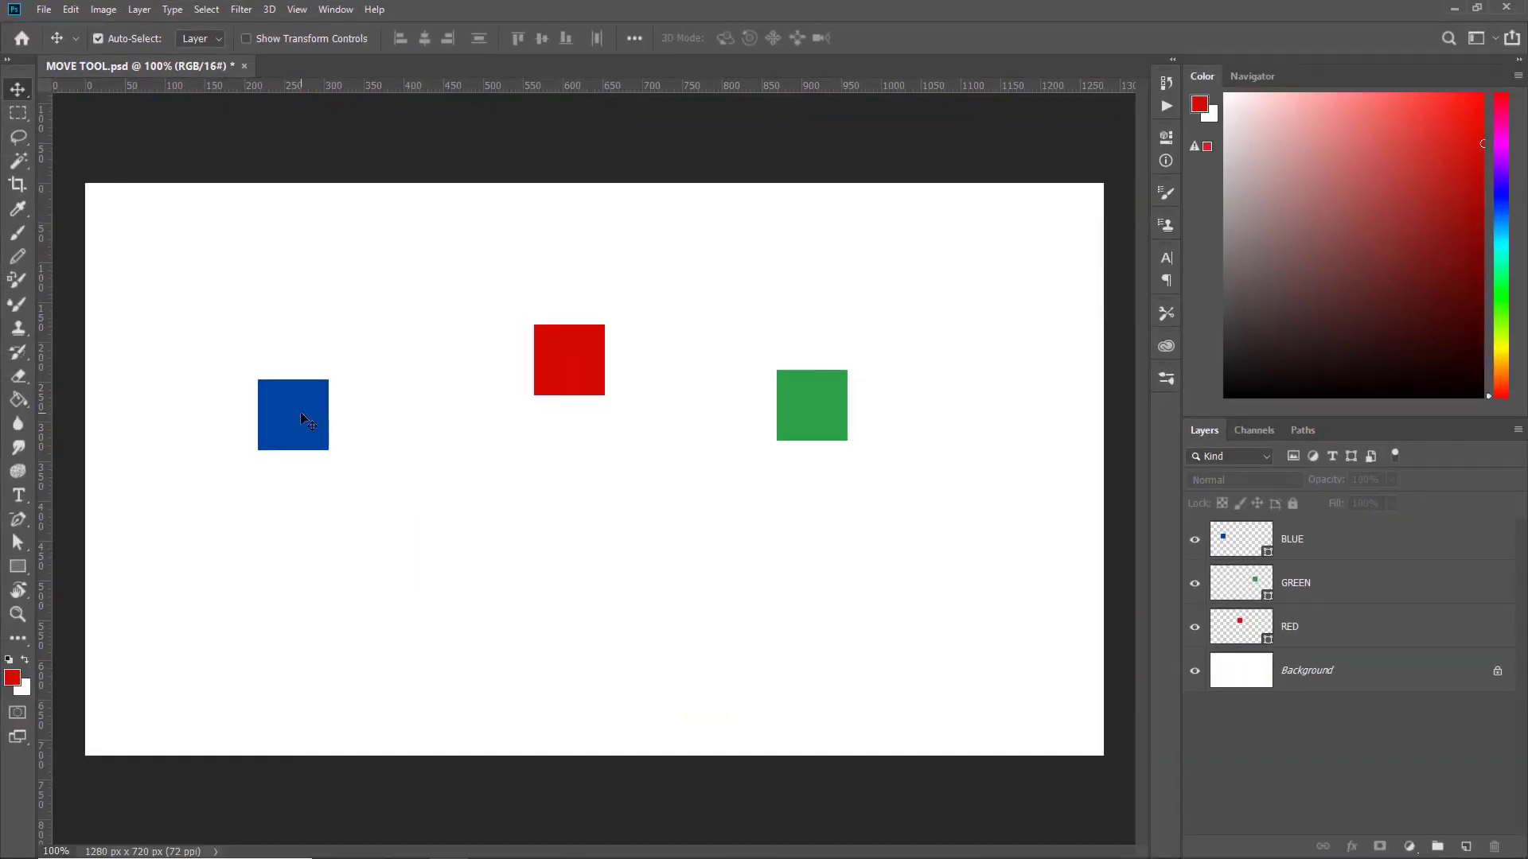
click(301, 414)
click(561, 353)
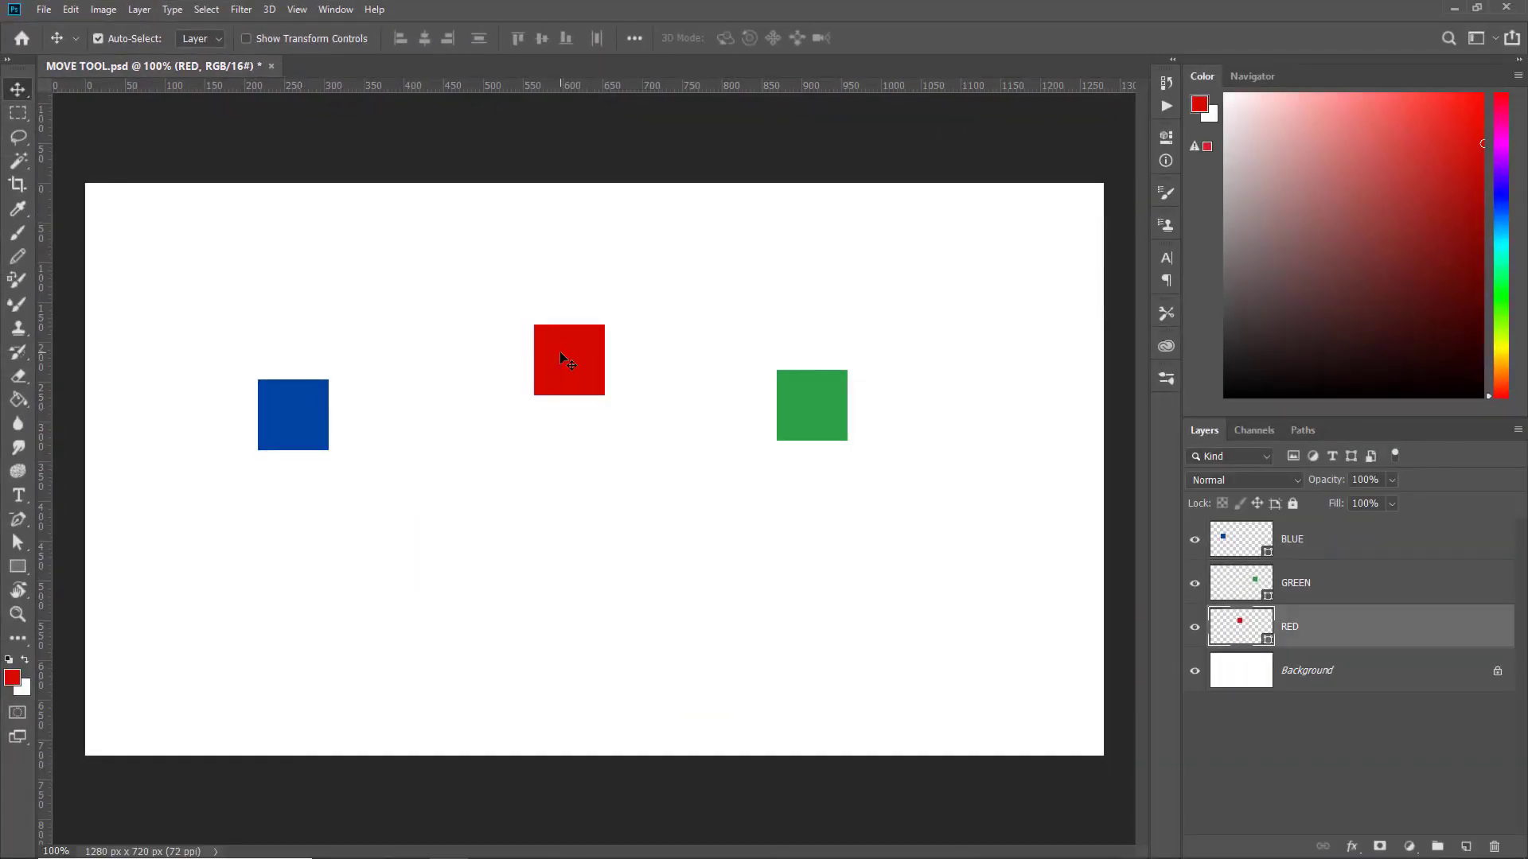
click(802, 402)
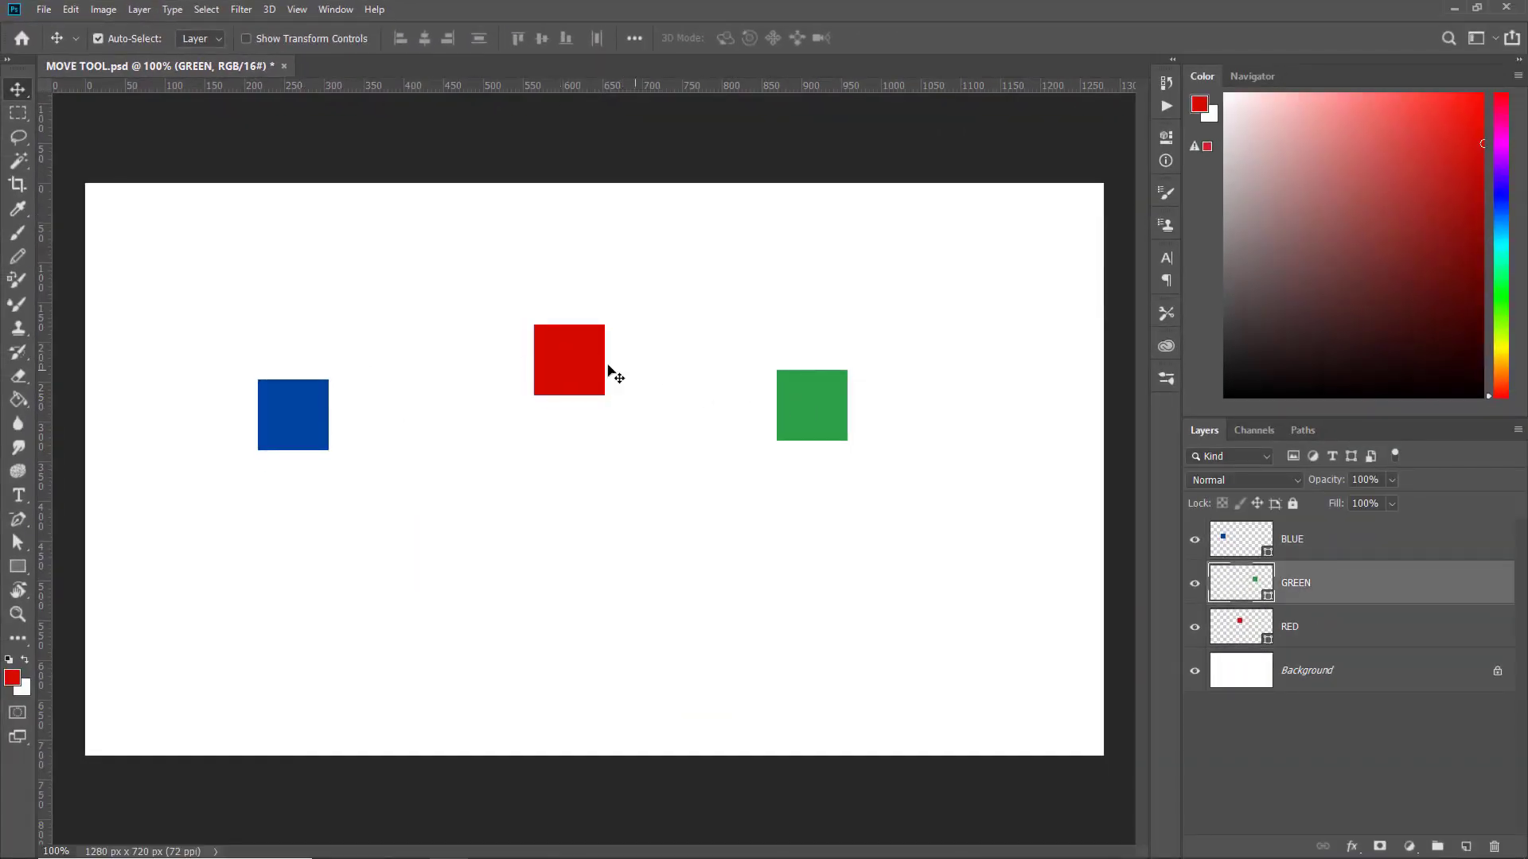
click(576, 355)
- Enlarge the blue square to about one and a half times its size and rotate it counterclockwise with Free Transform, then undo the transformation
click(306, 414)
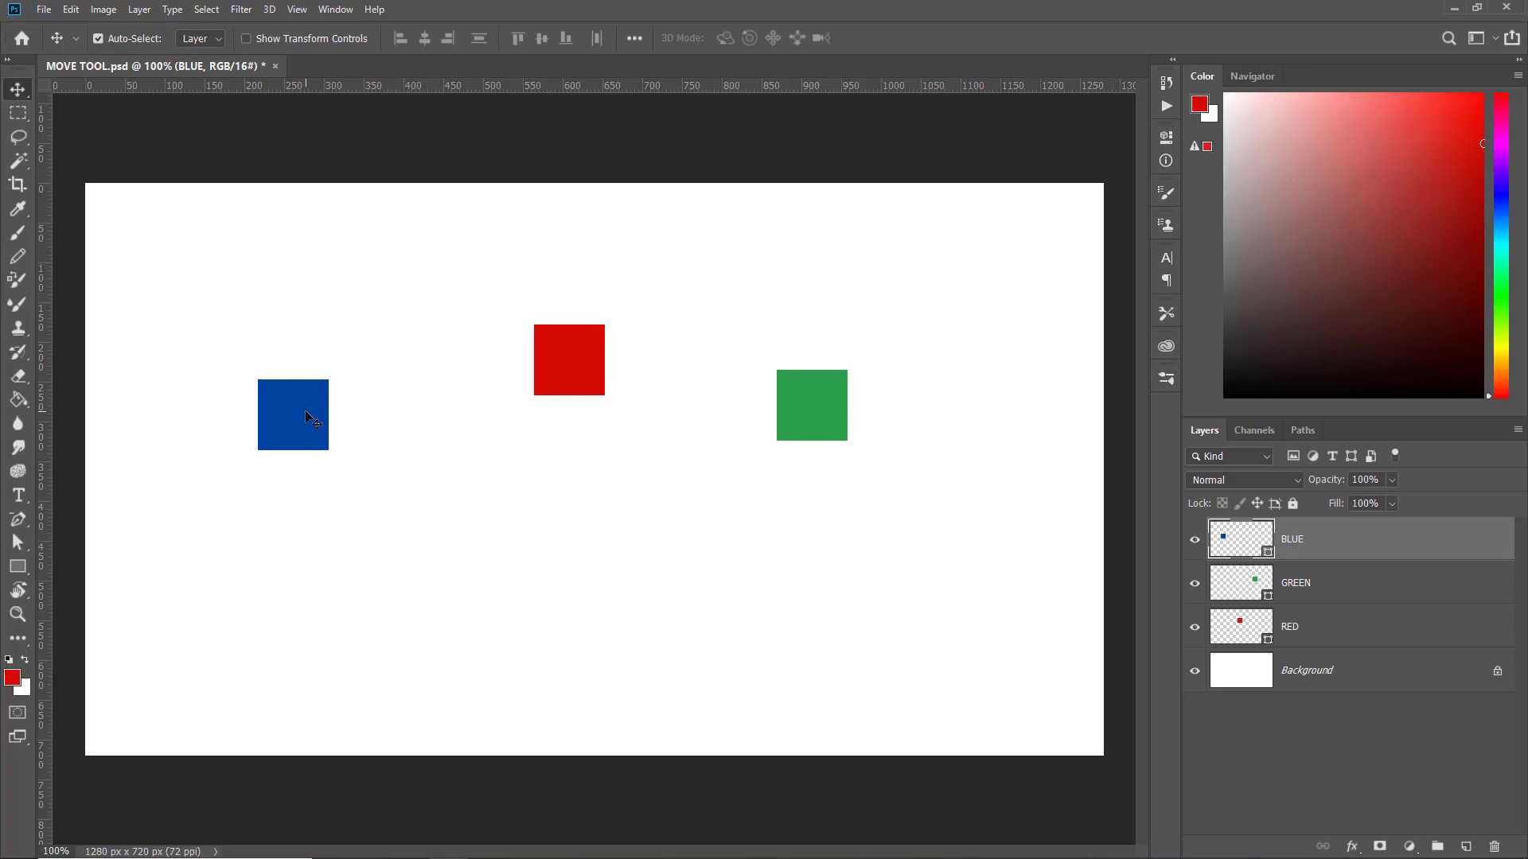
key(ctrl+t)
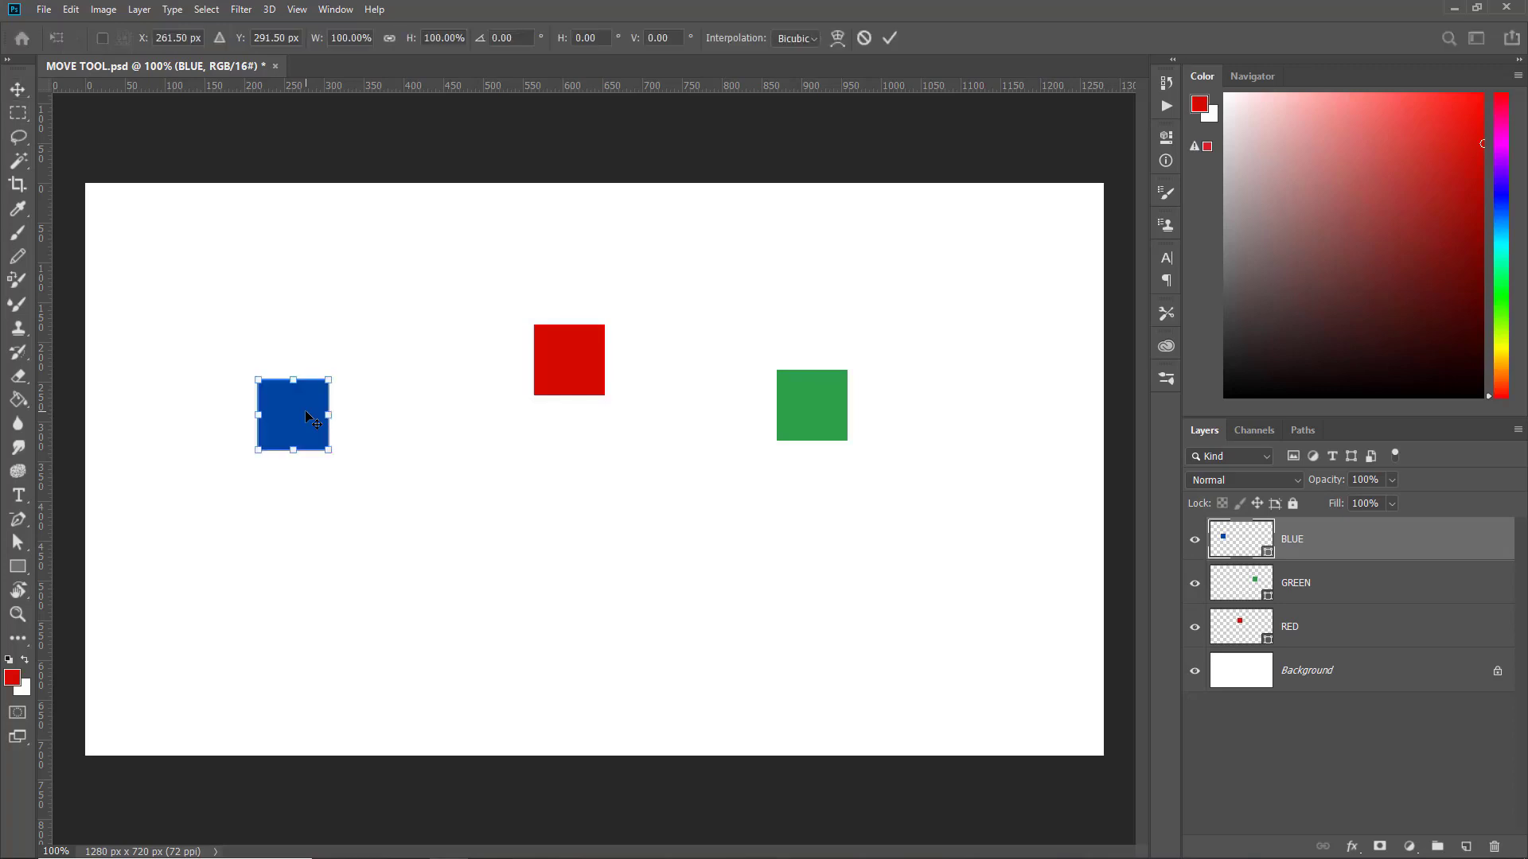
drag(330, 451, 426, 450)
key(Return)
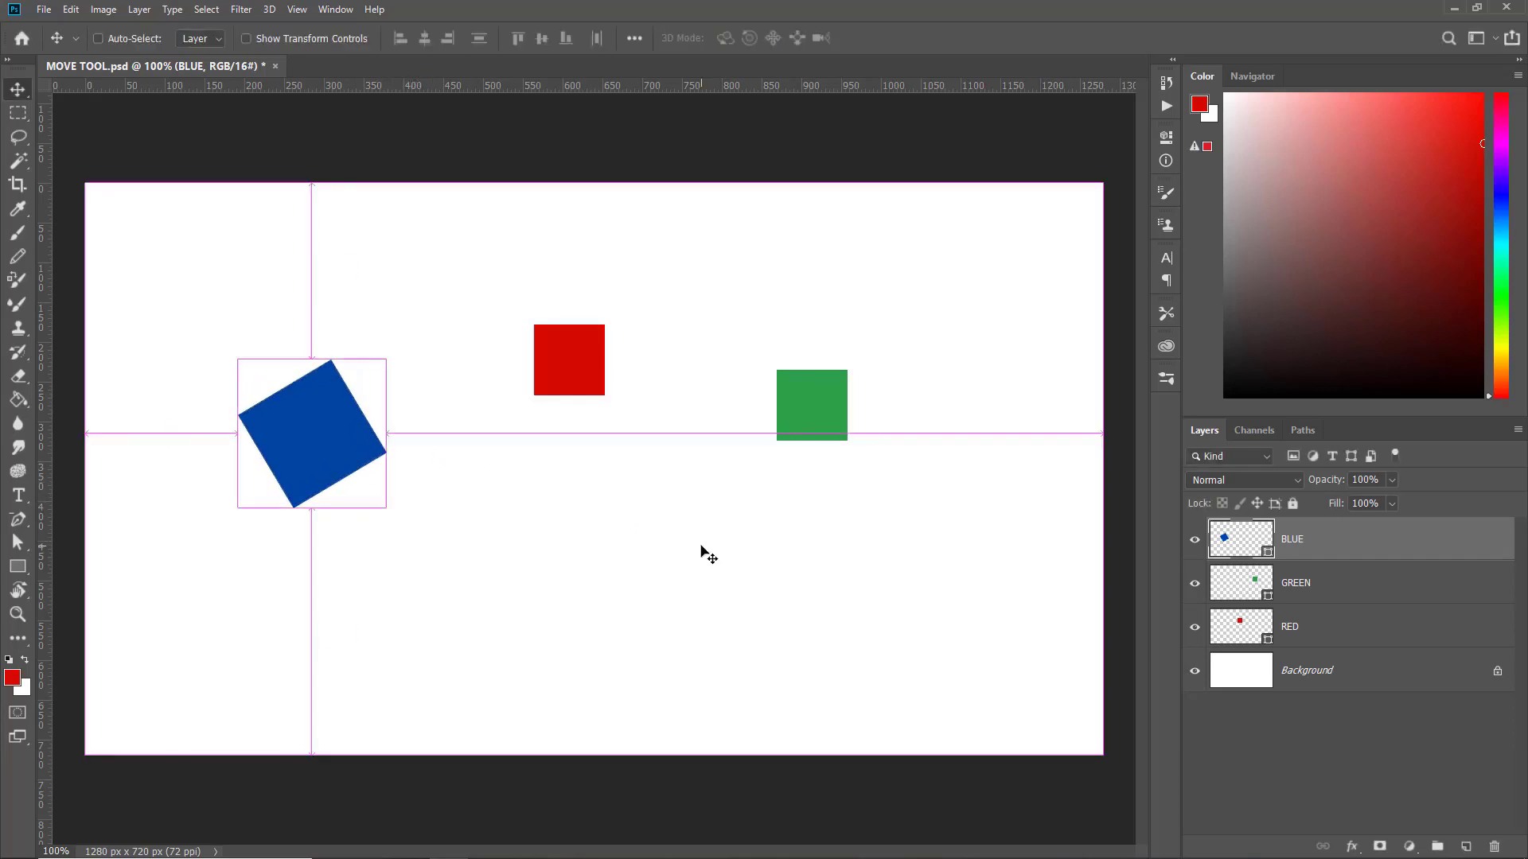
key(ctrl+z)
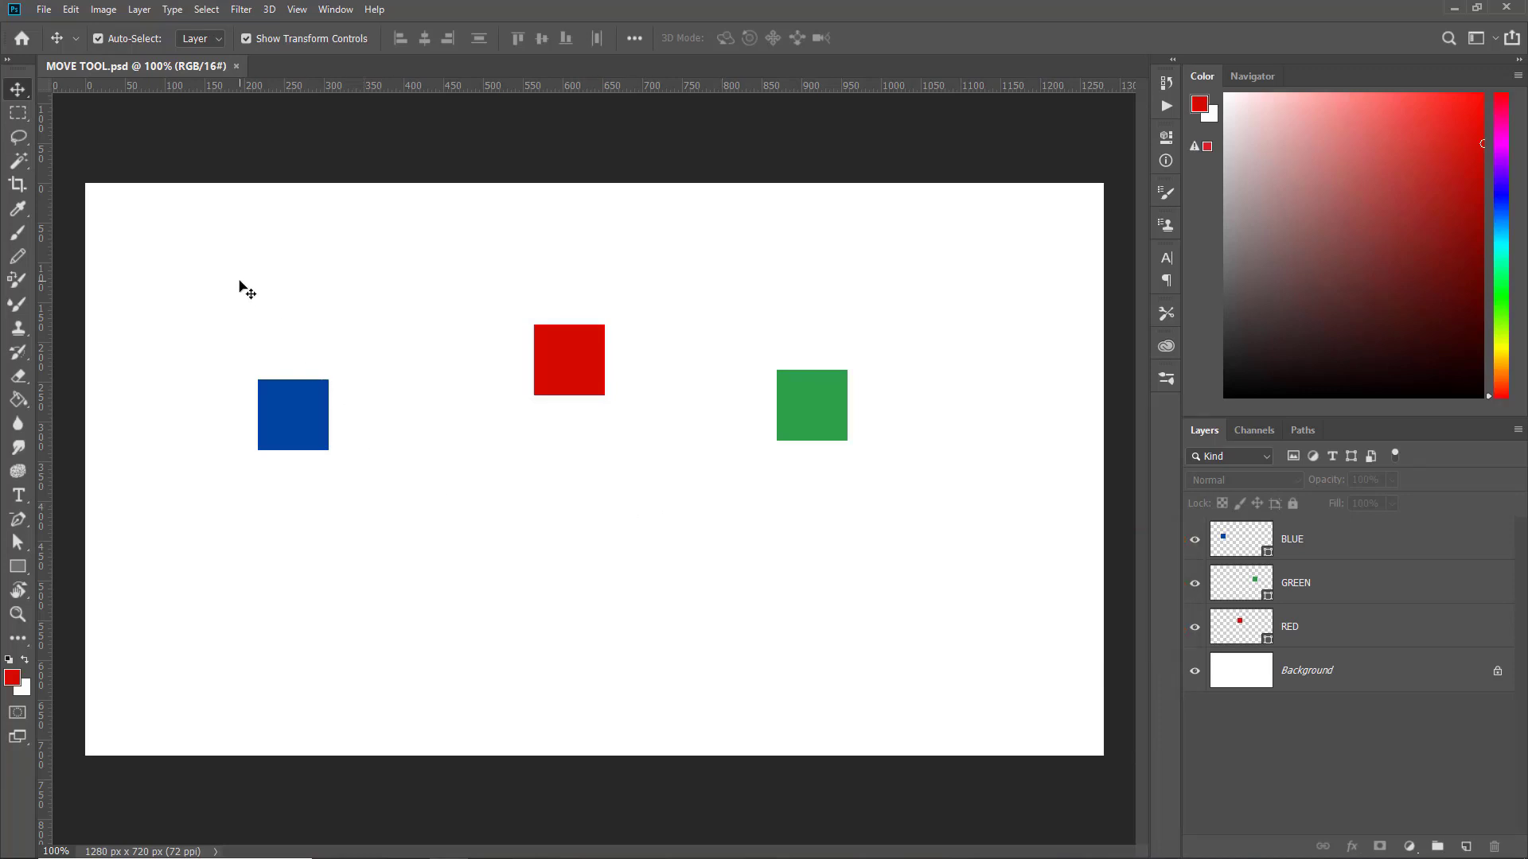
- Select the blue, red and green squares together and set Align To to Canvas
drag(248, 291, 847, 543)
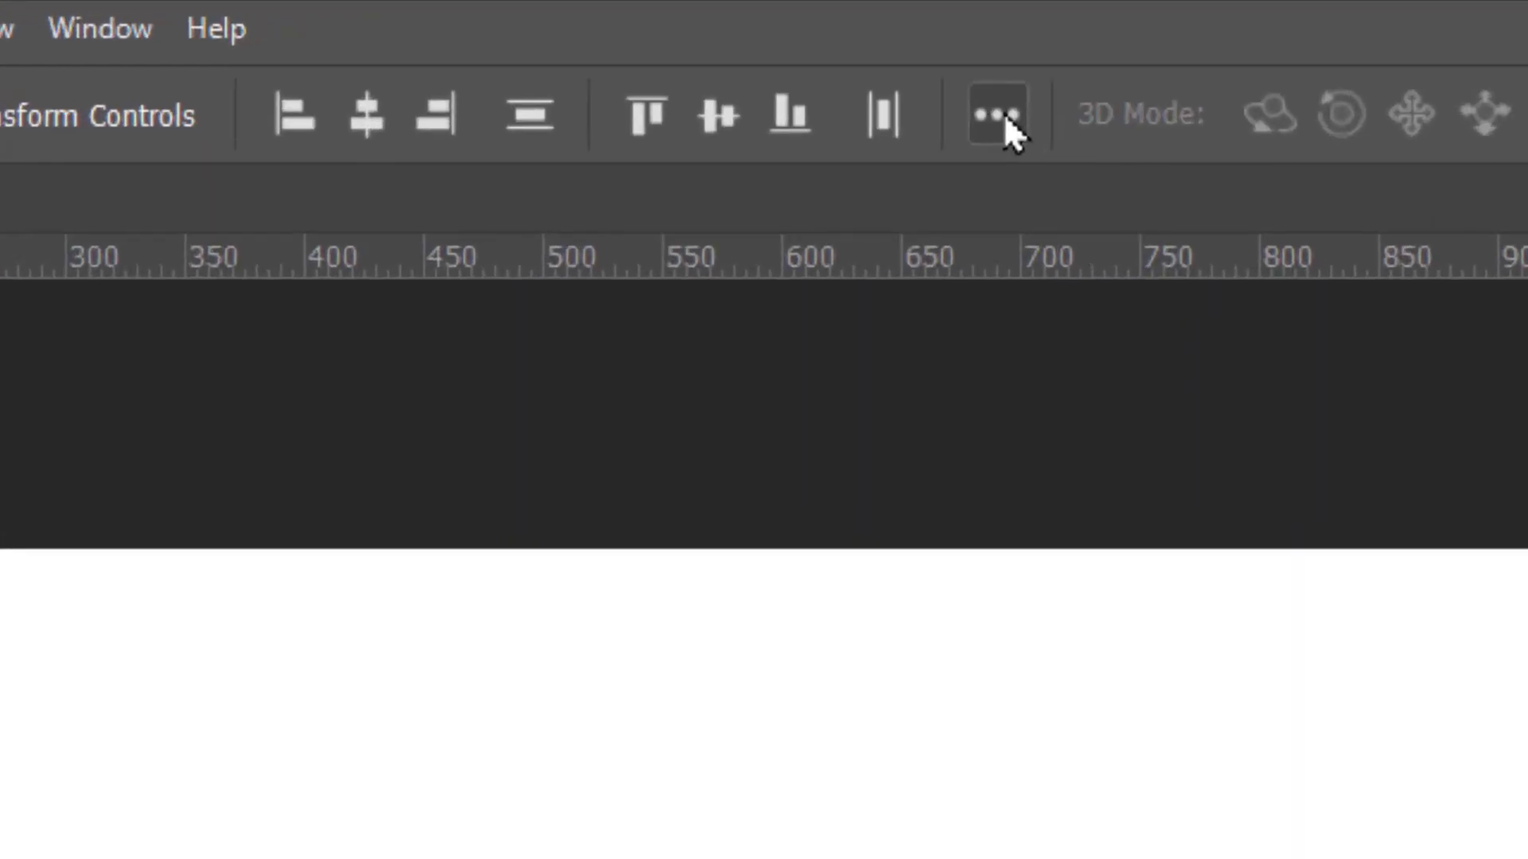
click(635, 37)
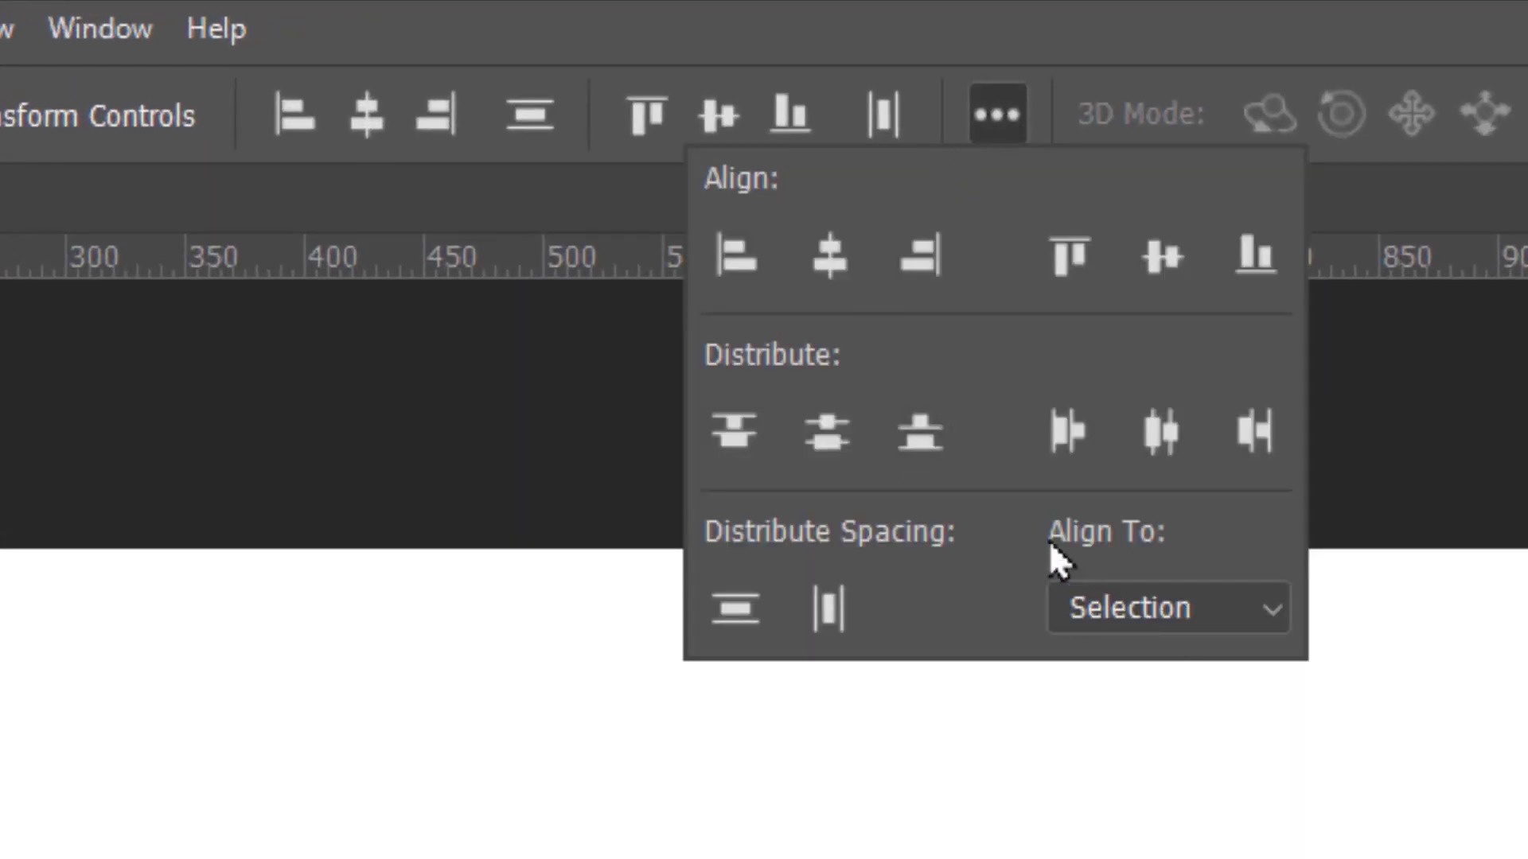
click(1264, 609)
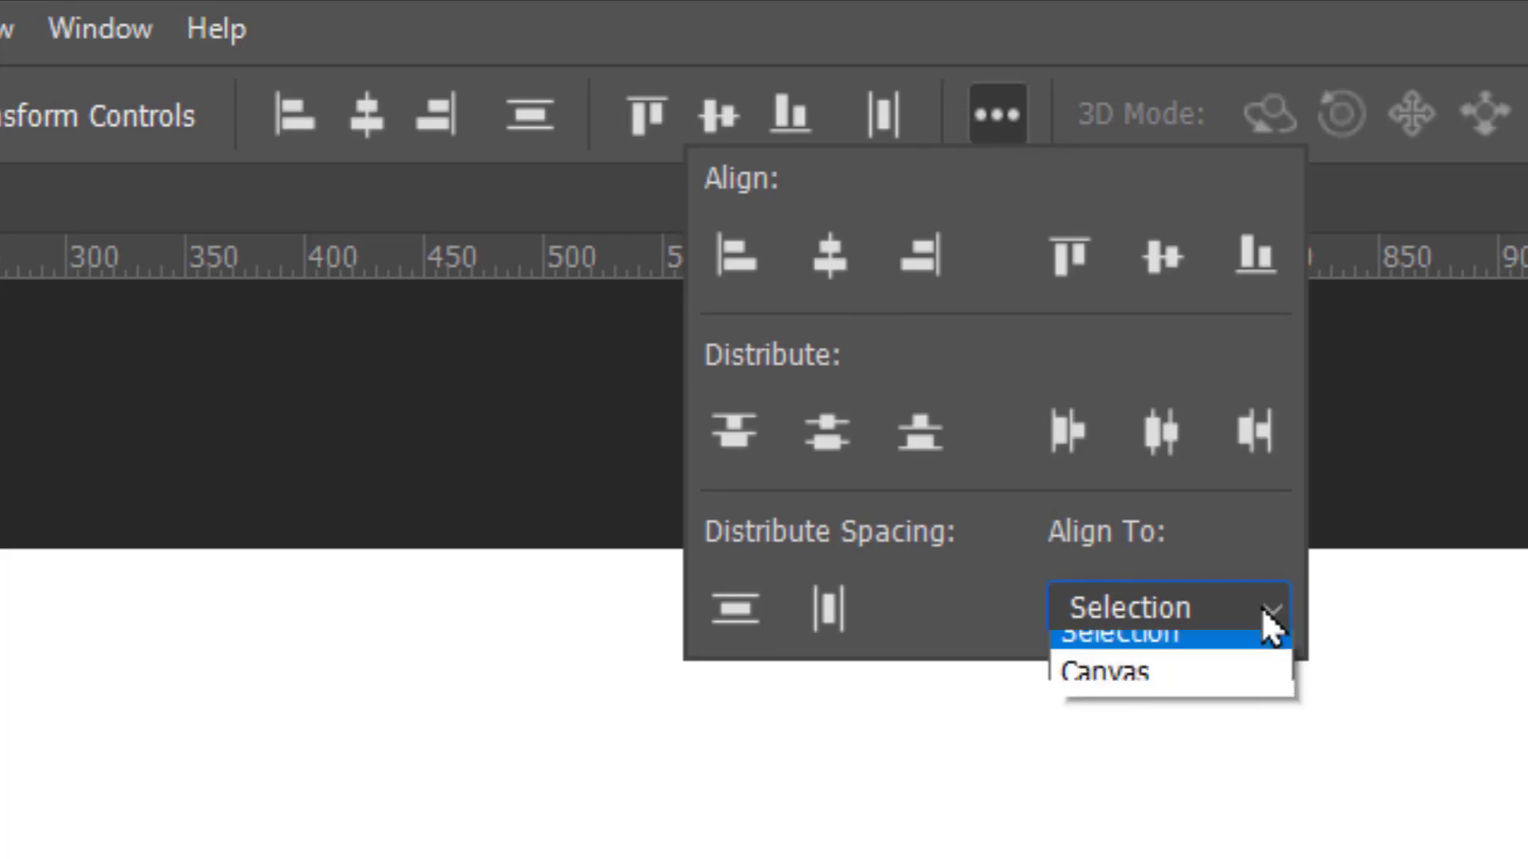
click(1122, 694)
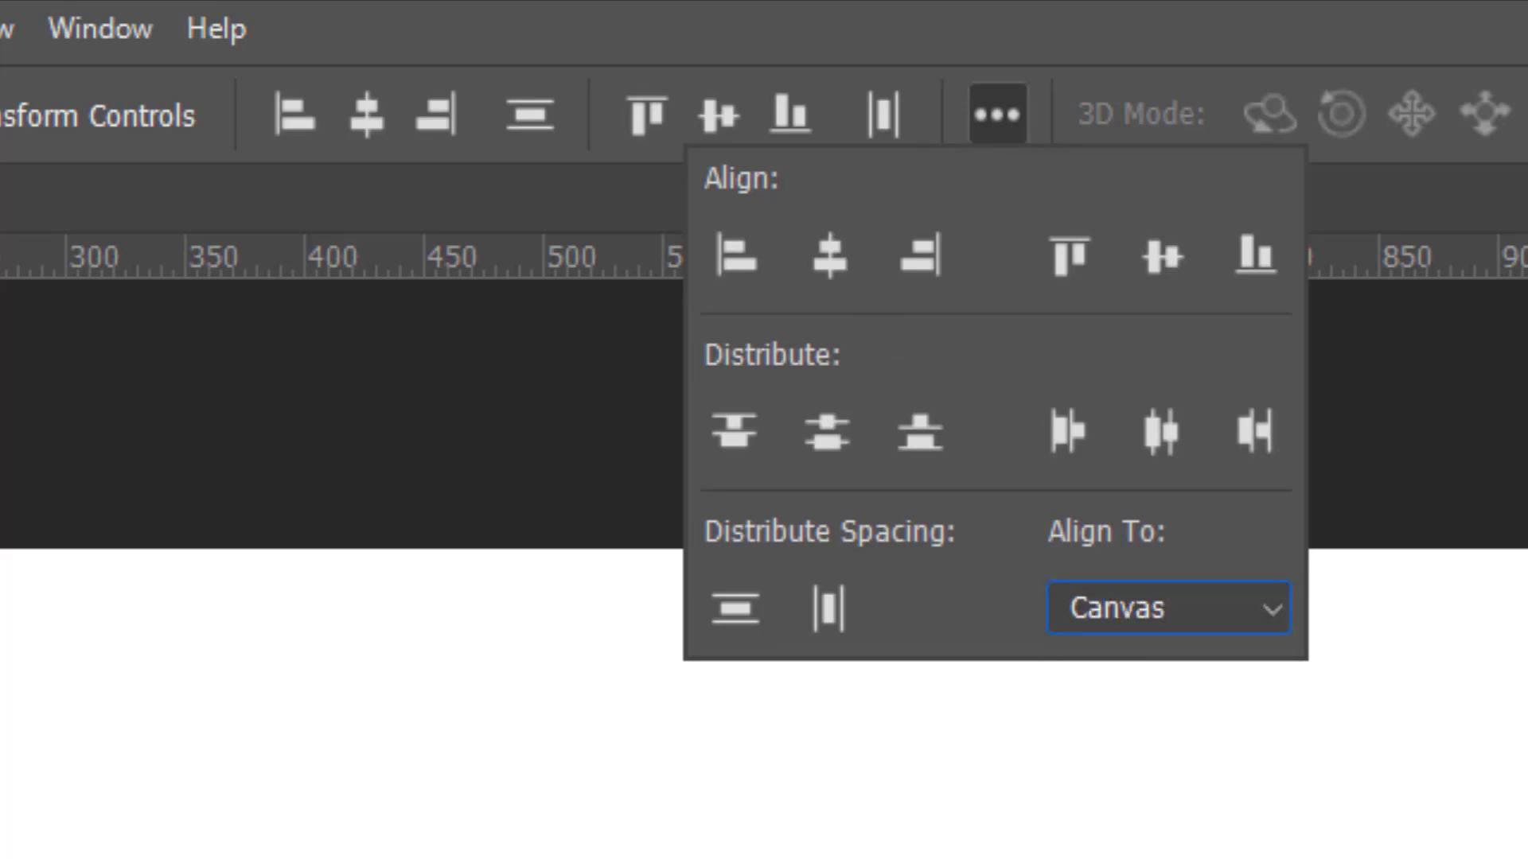
key(Escape)
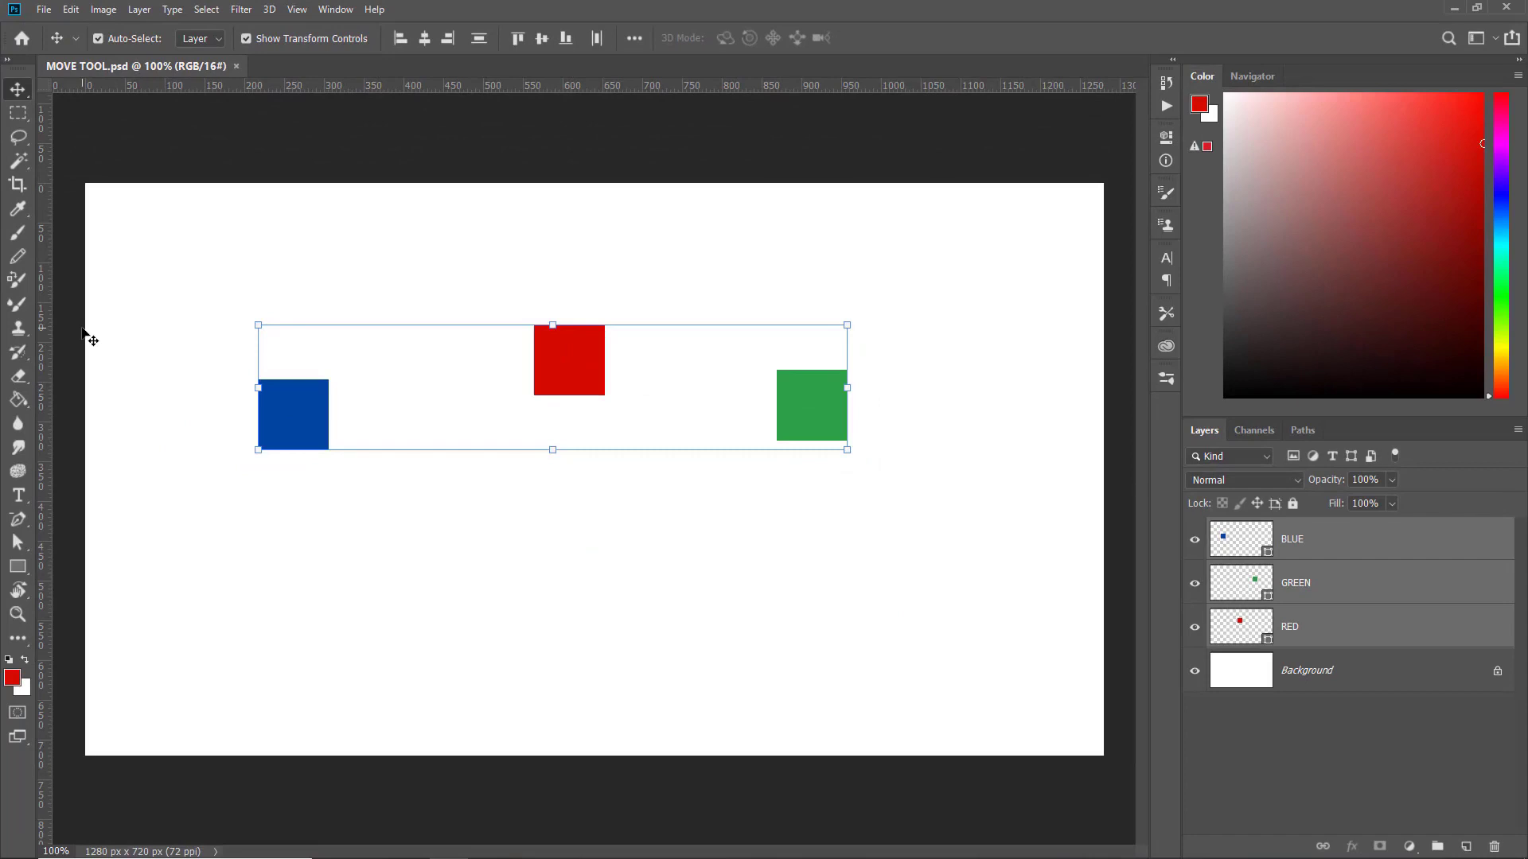
- Try aligning the three squares to the canvas's left edge, restore their positions and select all three again
click(401, 40)
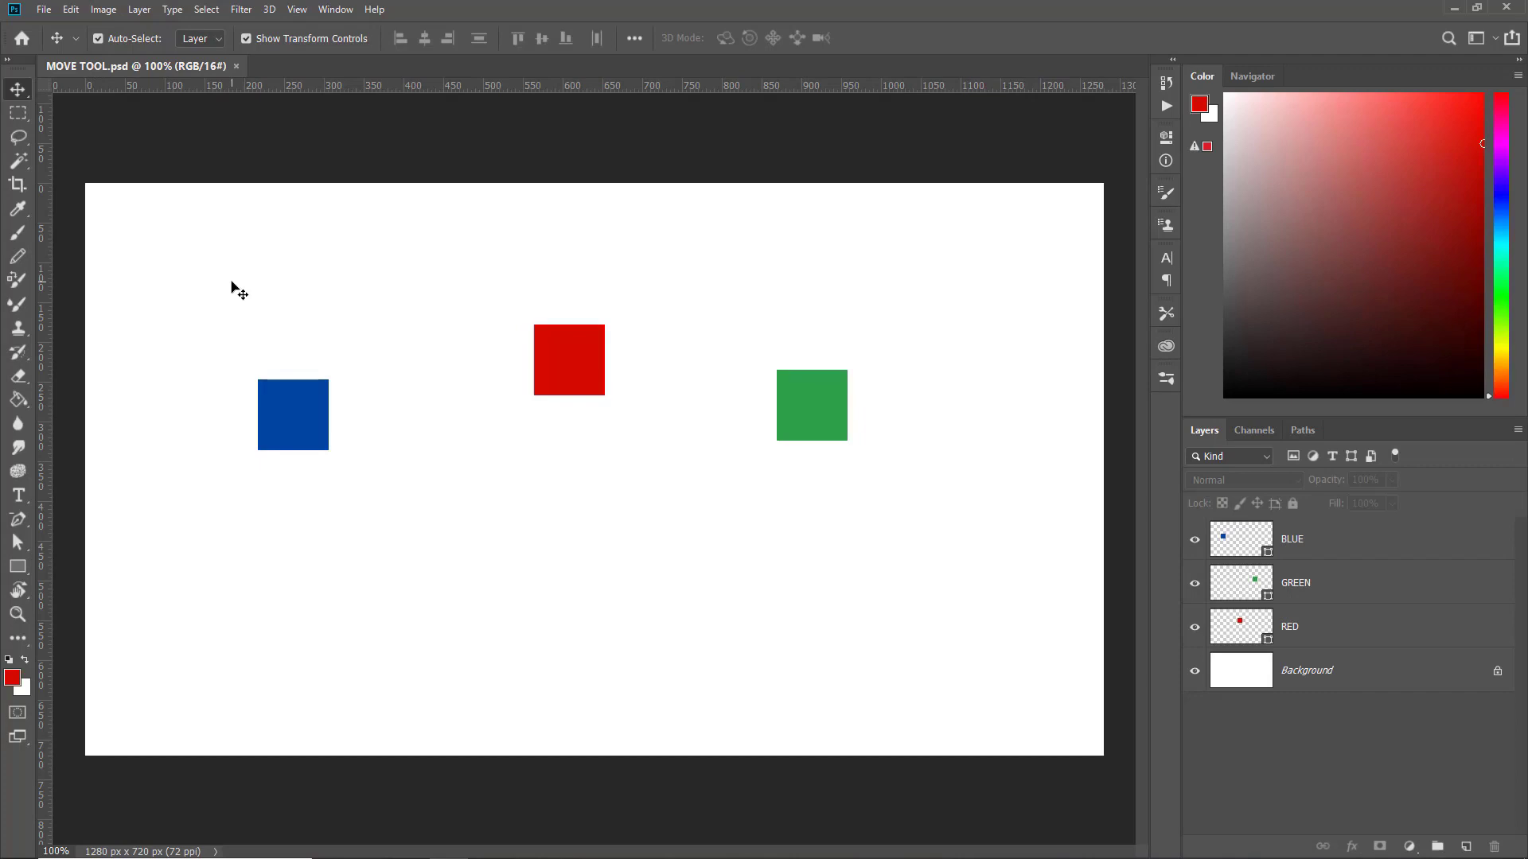
drag(231, 285, 866, 609)
click(636, 39)
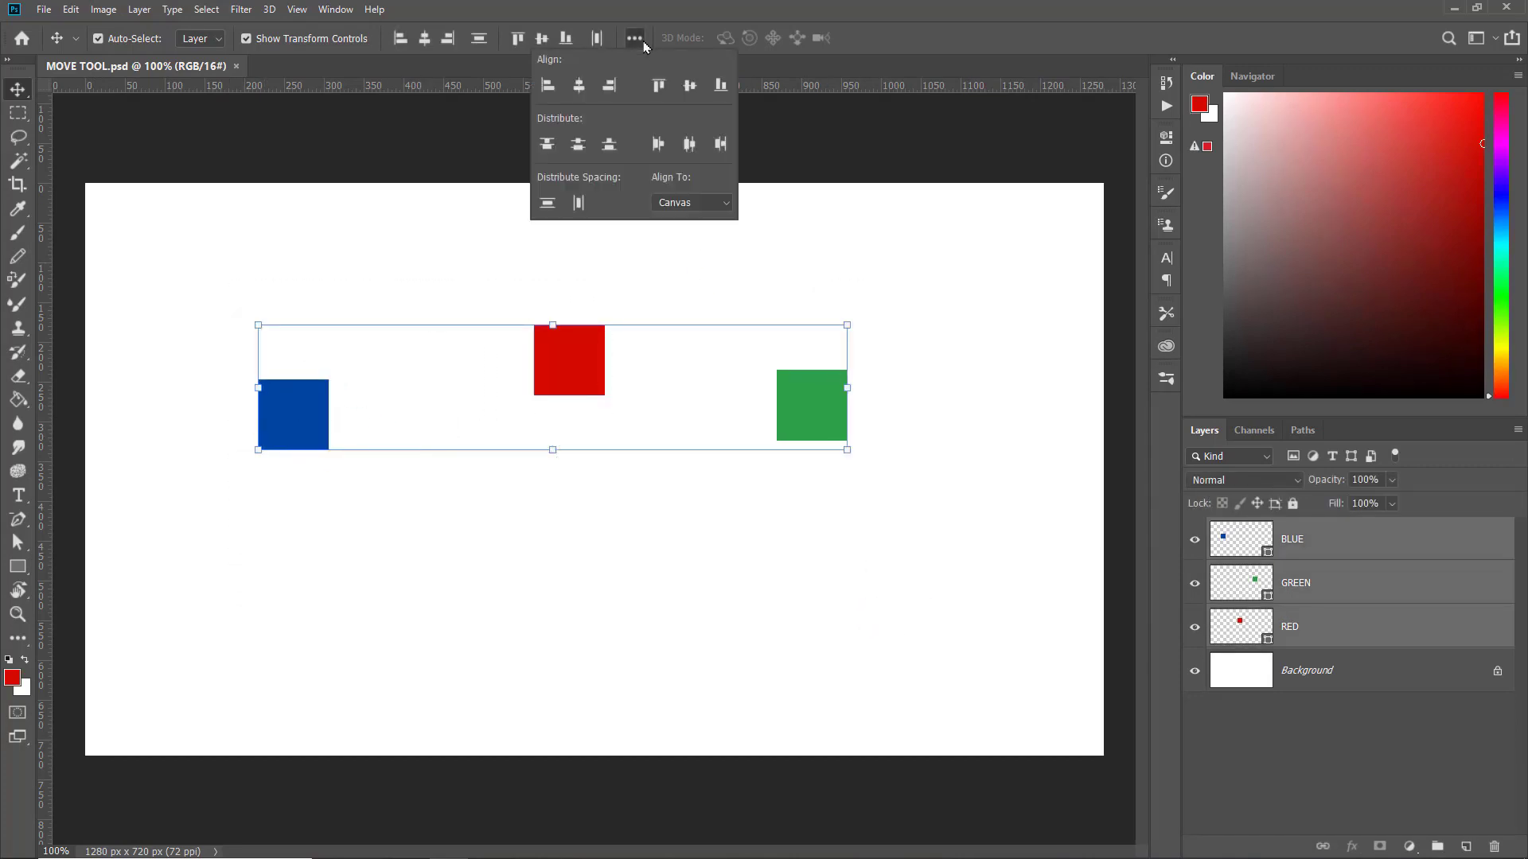
click(563, 359)
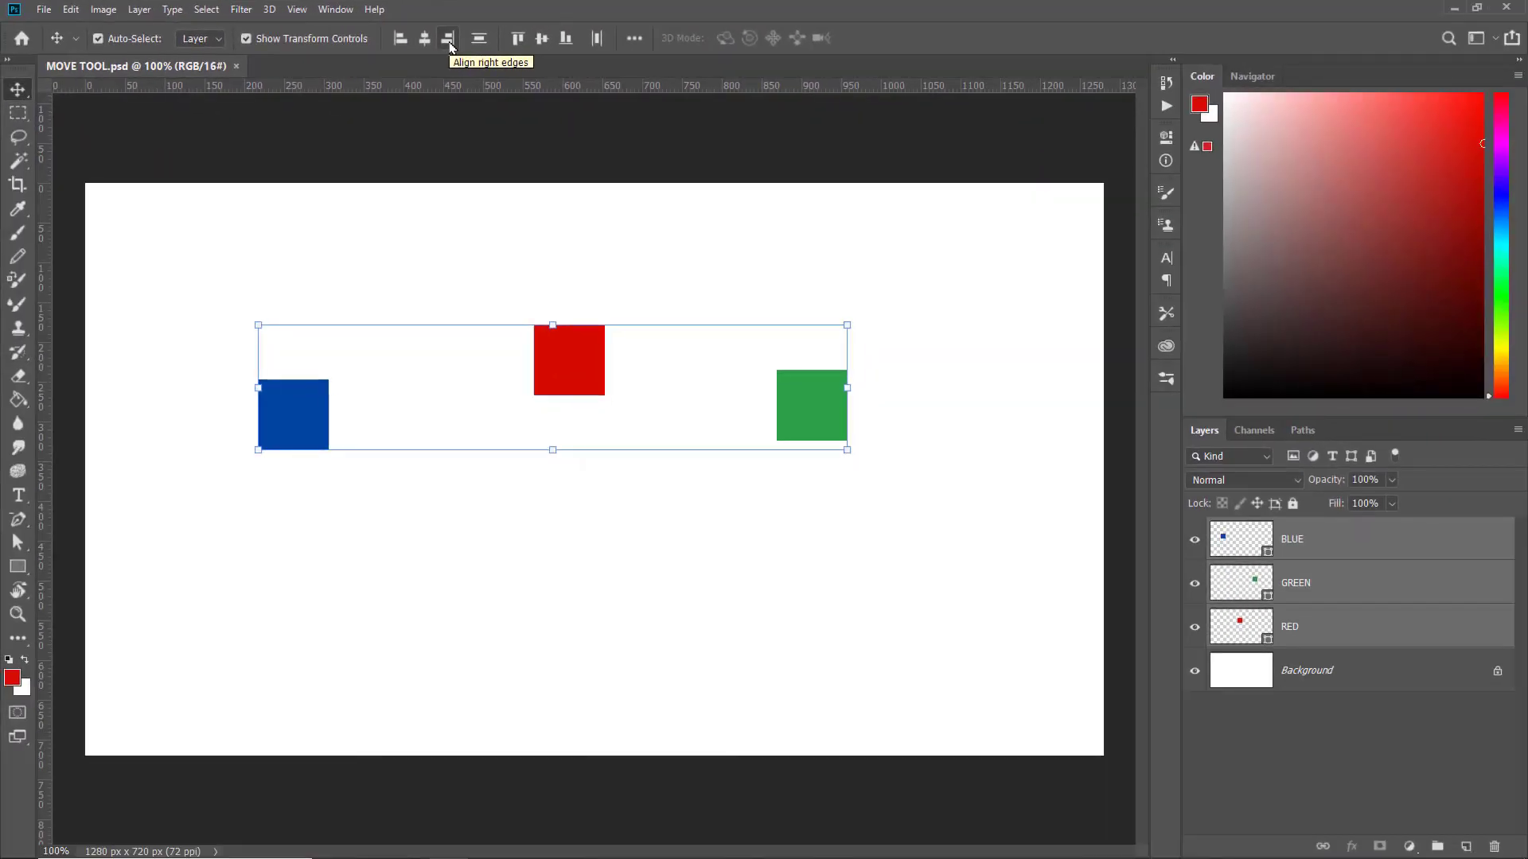
- Align the selected squares to the canvas's right edge and to its horizontal center, undoing each alignment
click(450, 44)
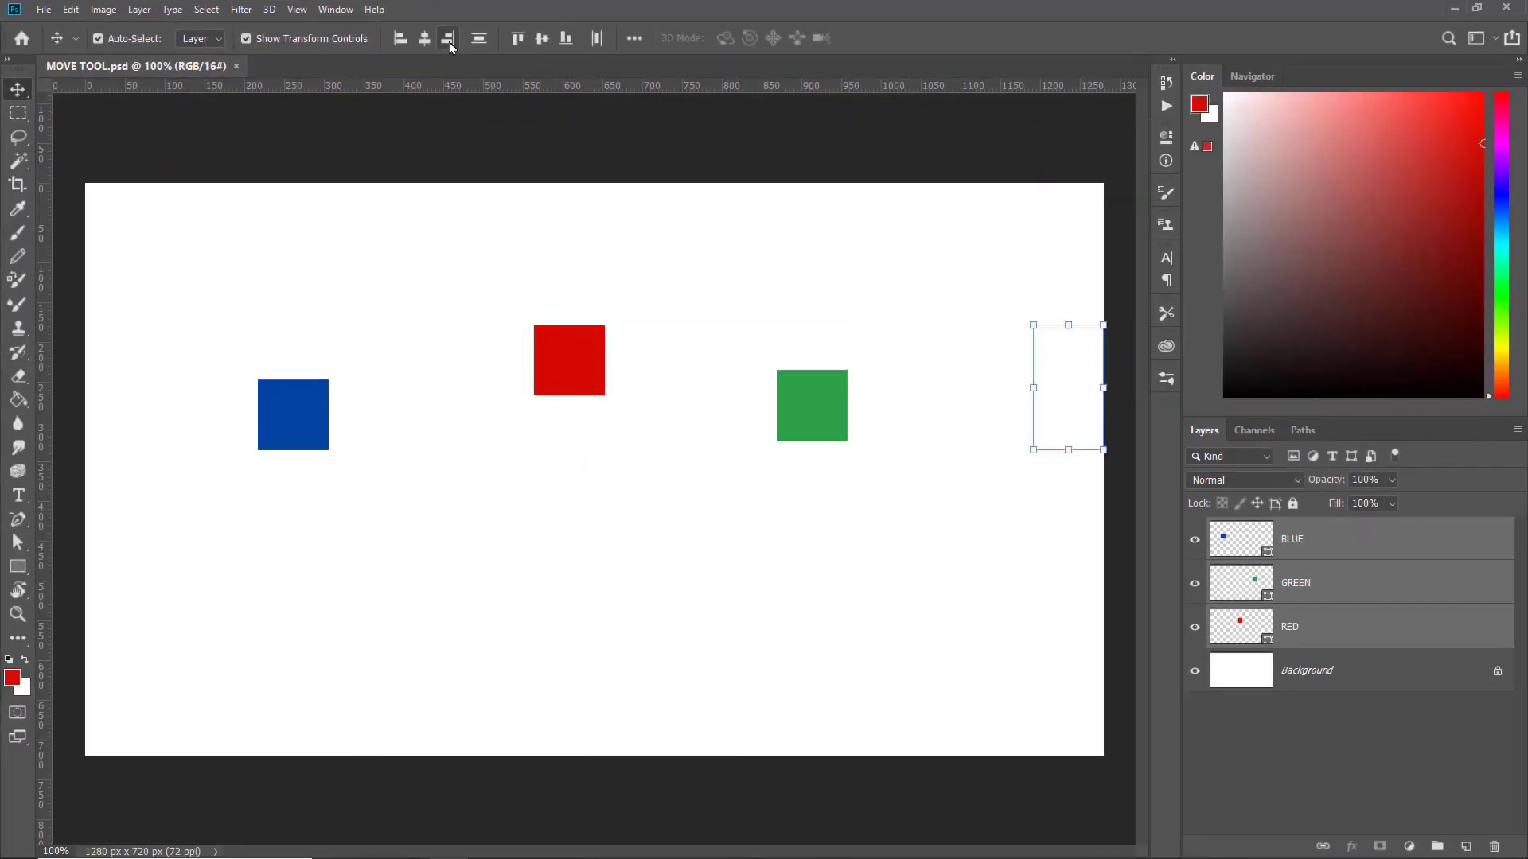
key(ctrl+z)
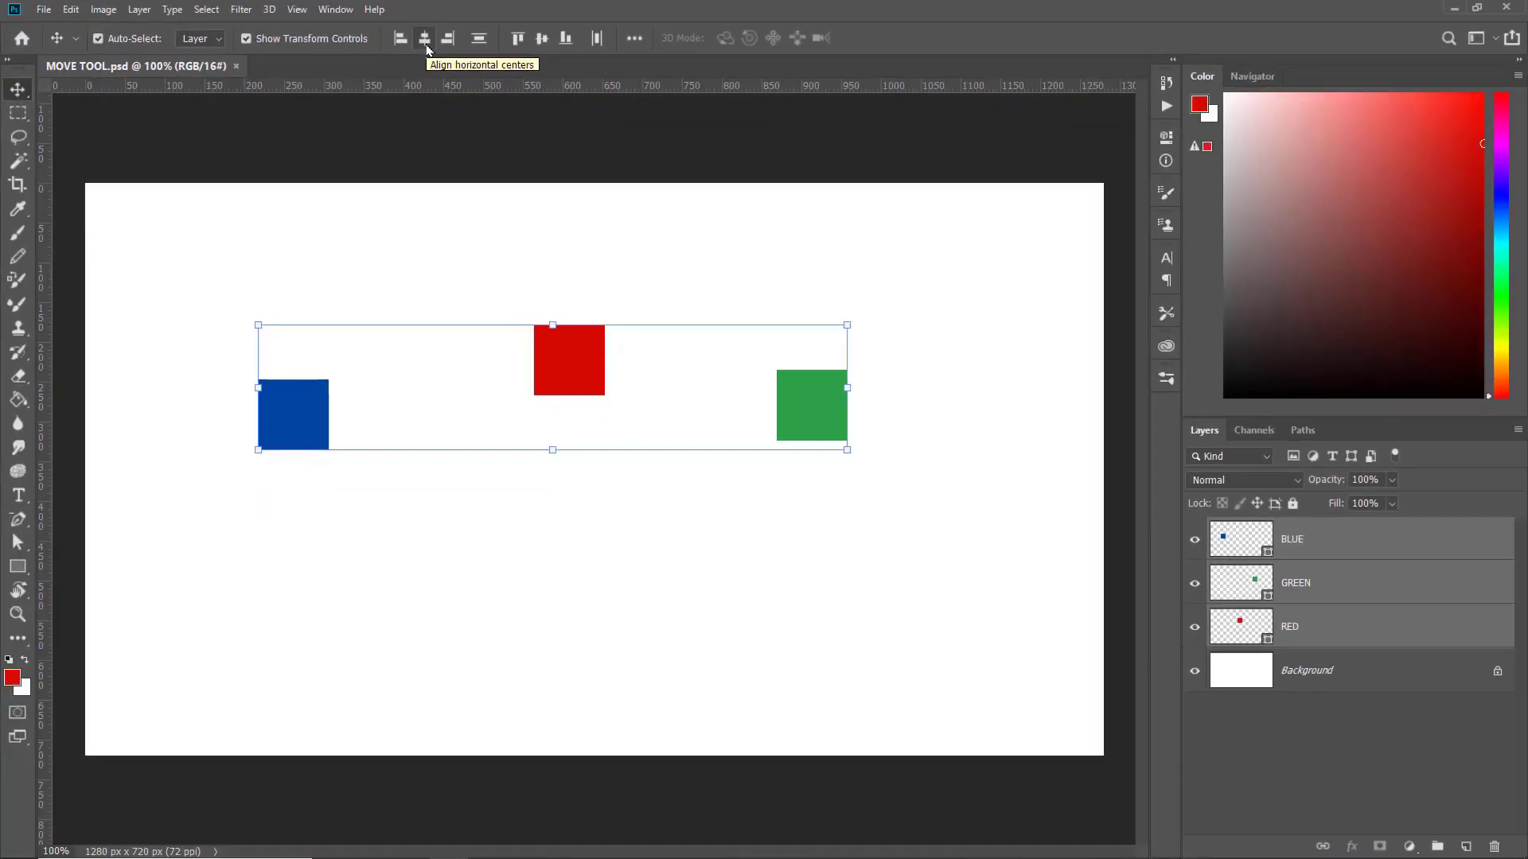
click(513, 131)
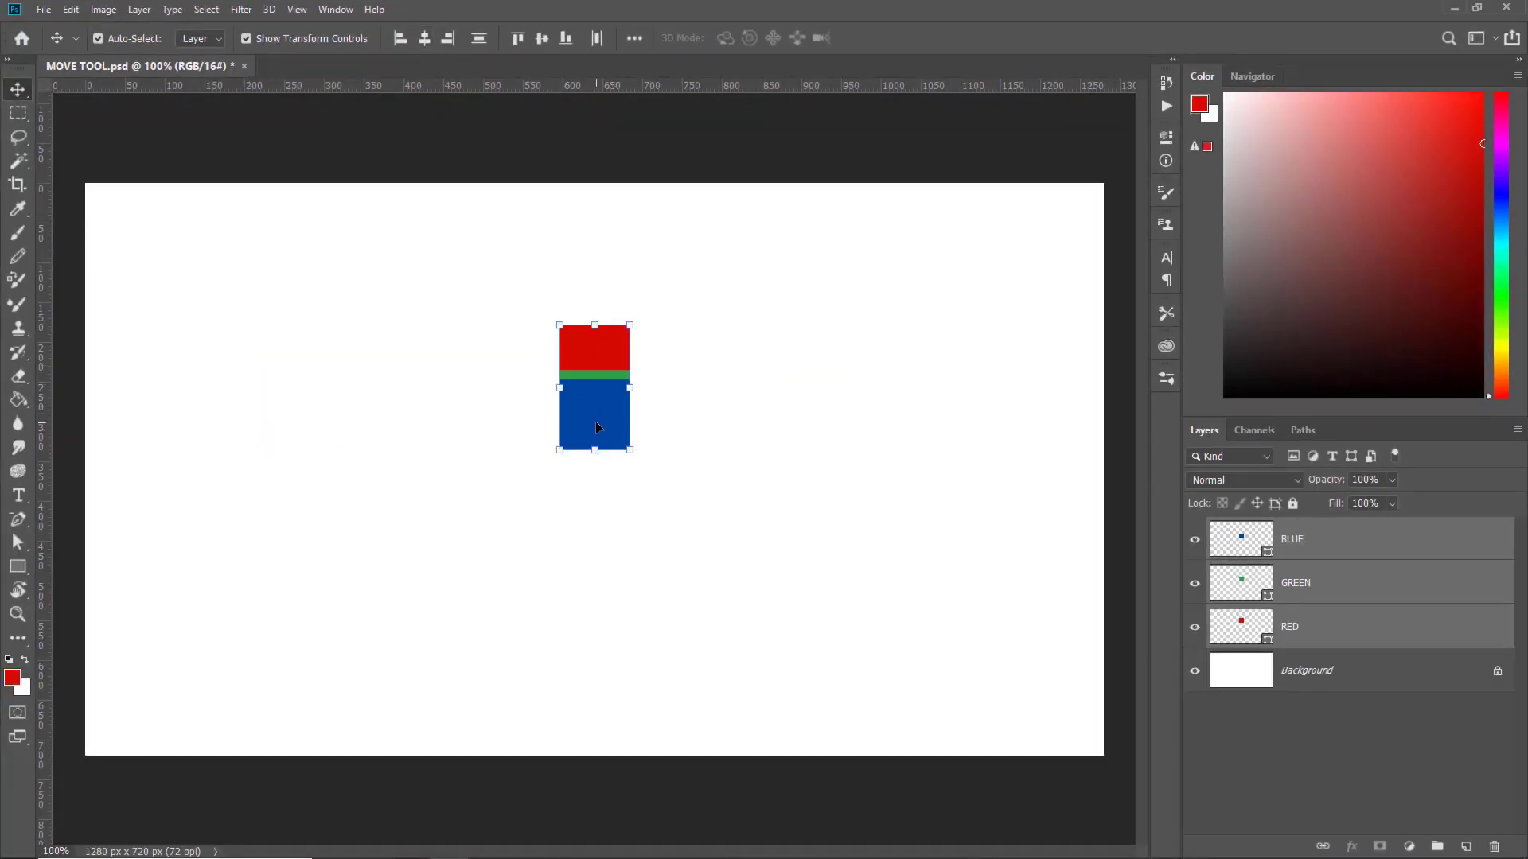
key(ctrl+z)
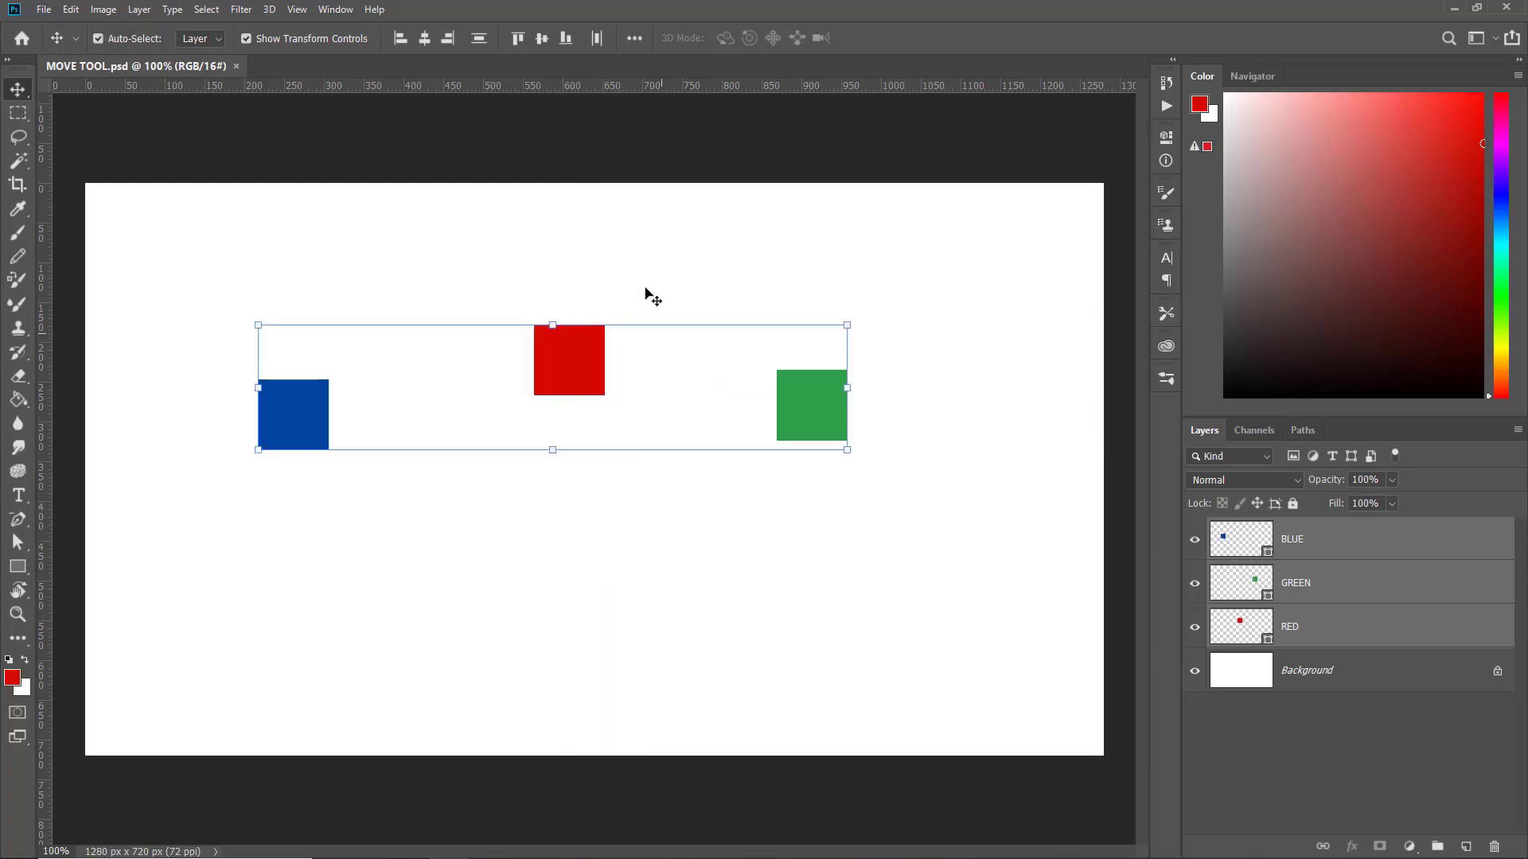
- Check the Align To setting, align the three squares to the canvas's top edge and undo the alignment
click(634, 39)
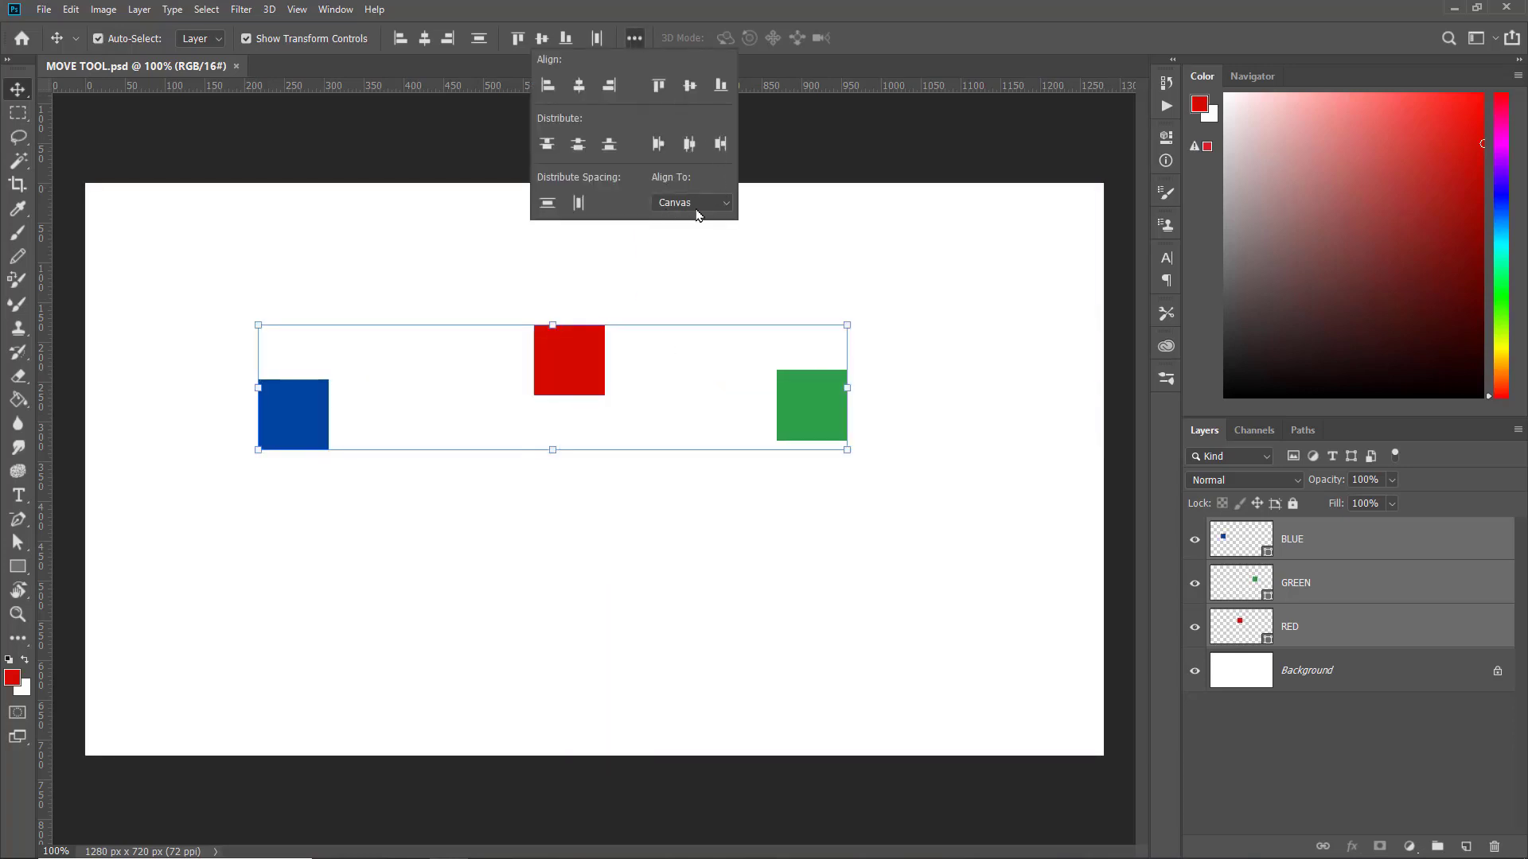
click(568, 374)
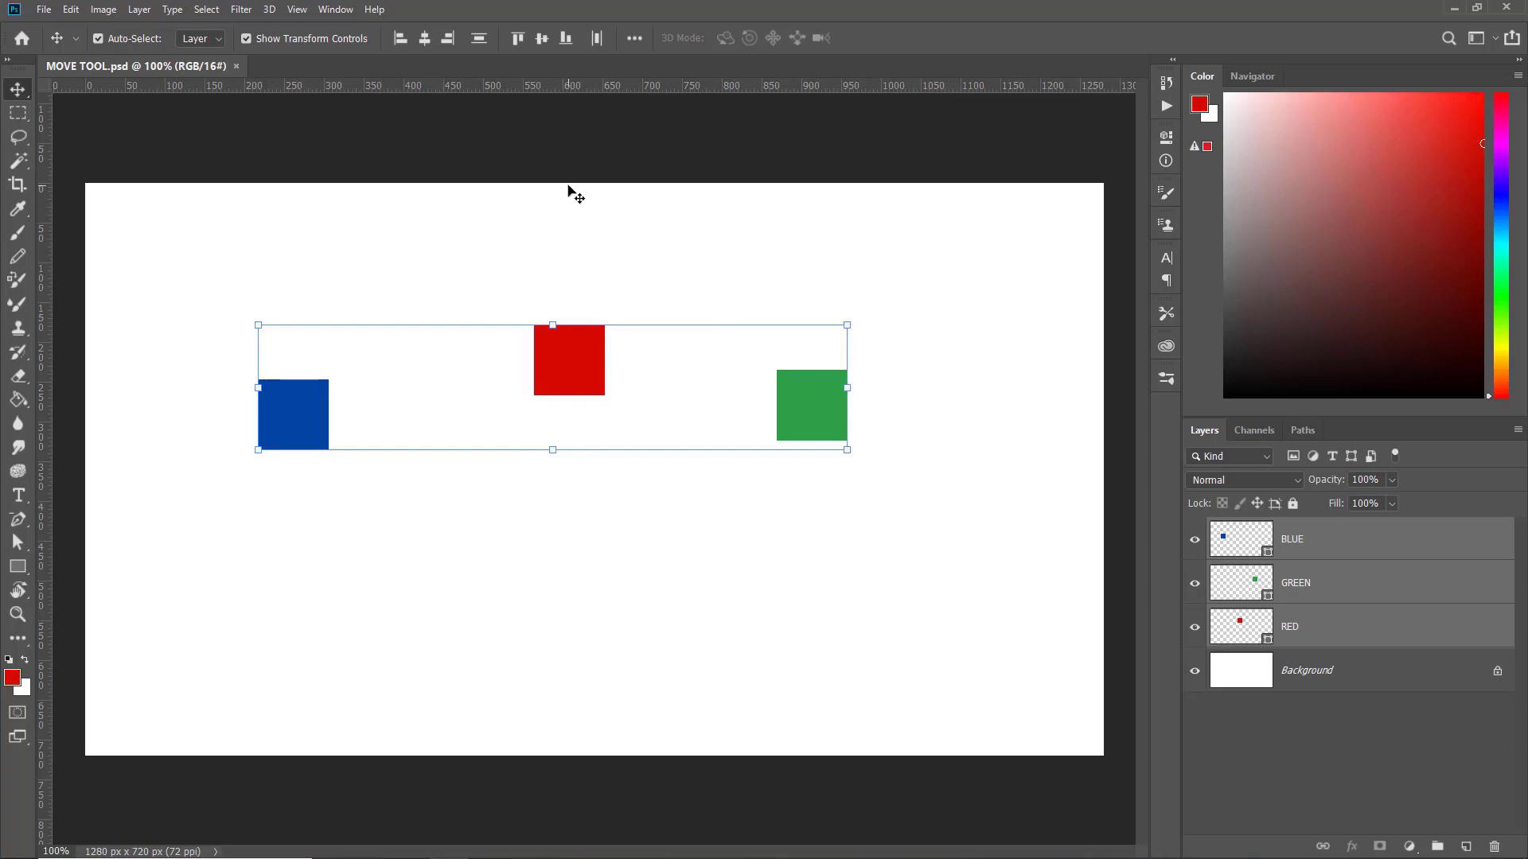
click(517, 38)
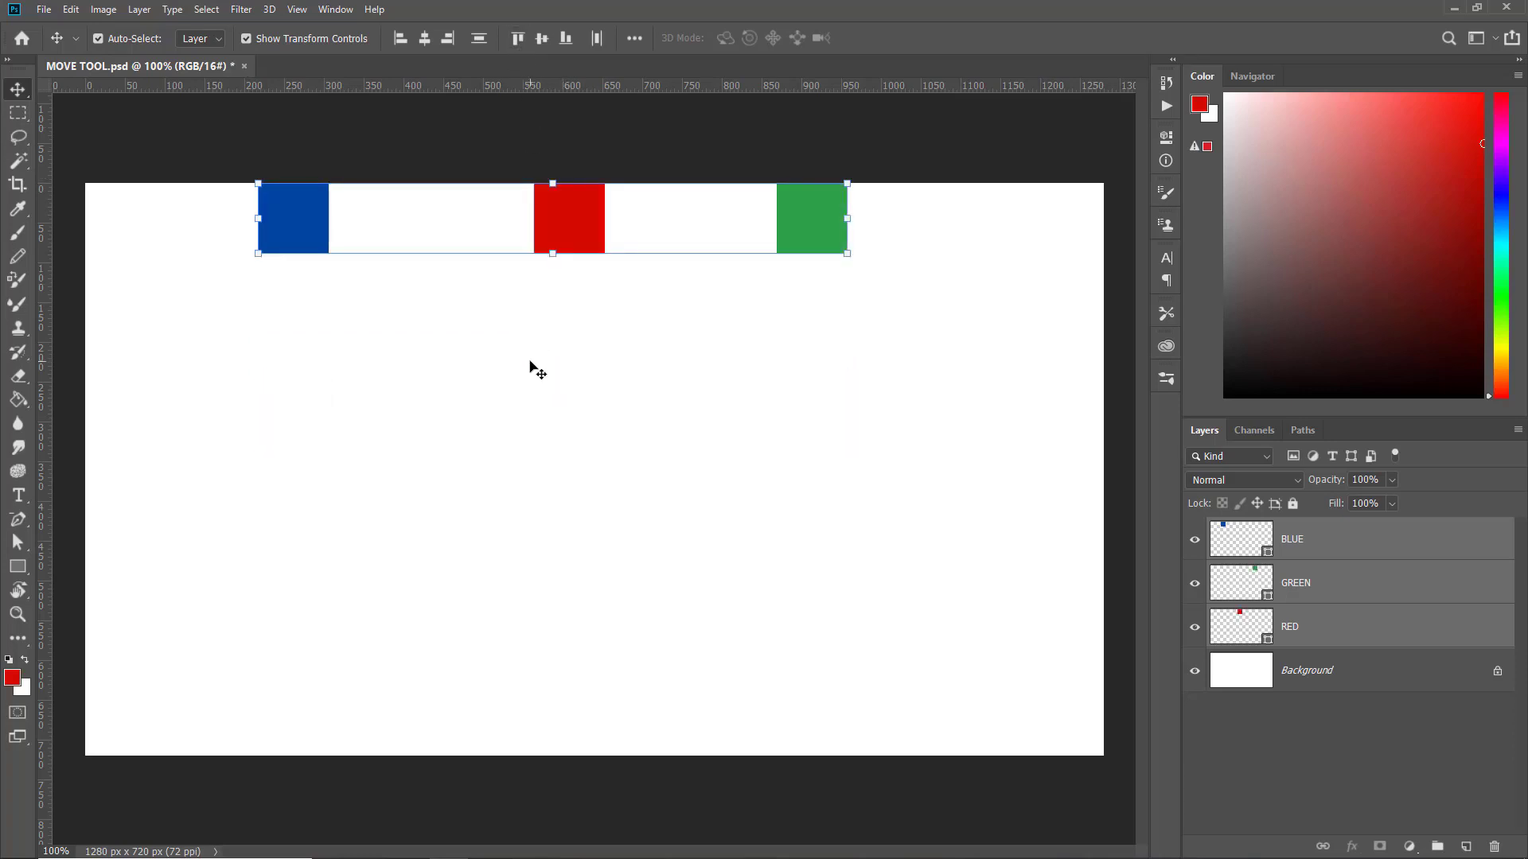
key(ctrl+z)
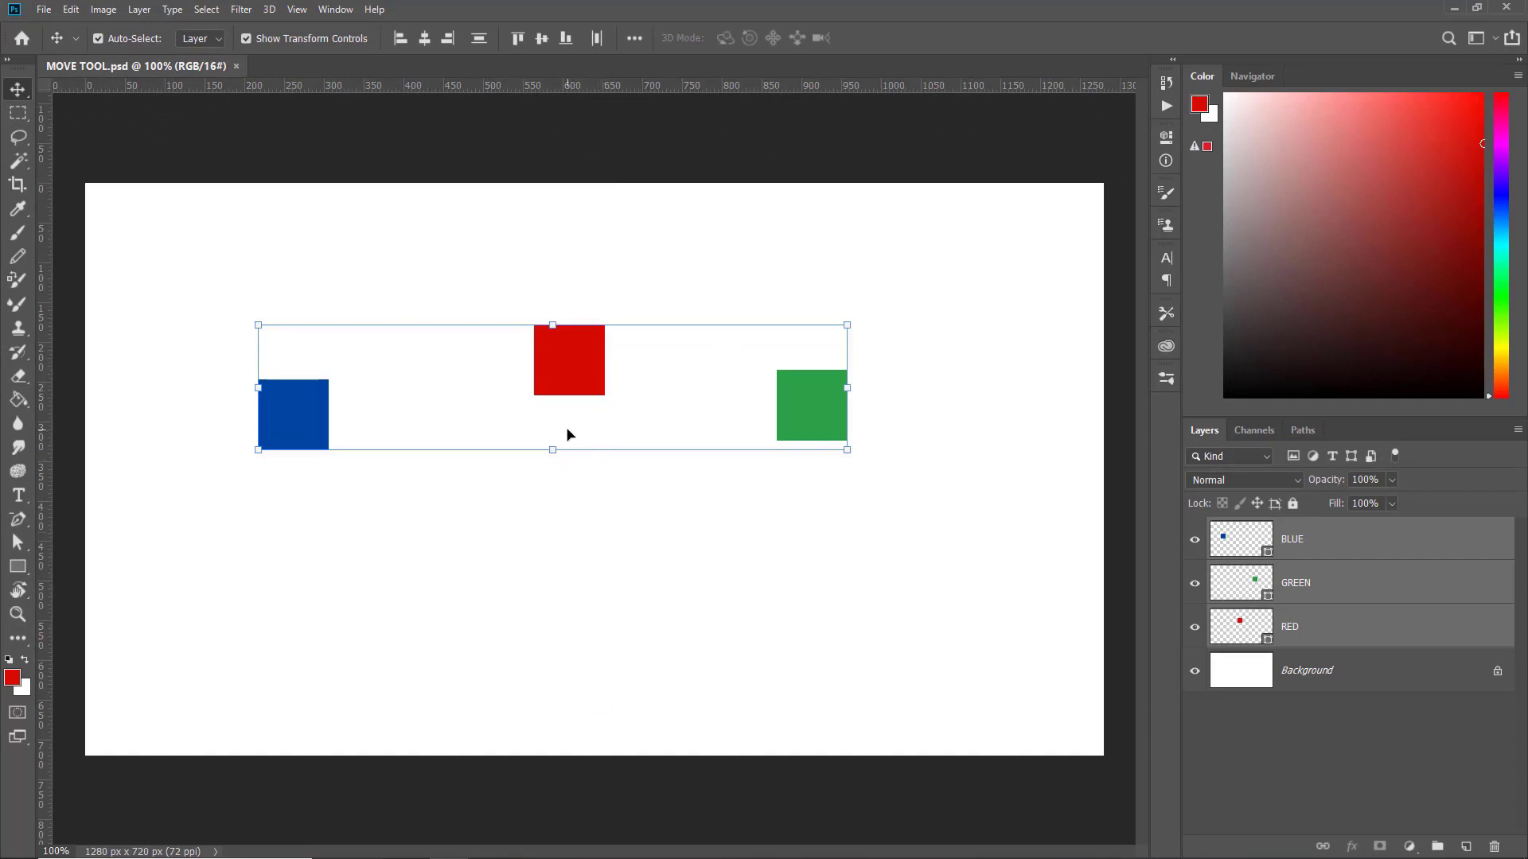
- Align the three squares to the canvas's vertical center and to its bottom edge, undoing each alignment, and end with nothing selected
click(542, 41)
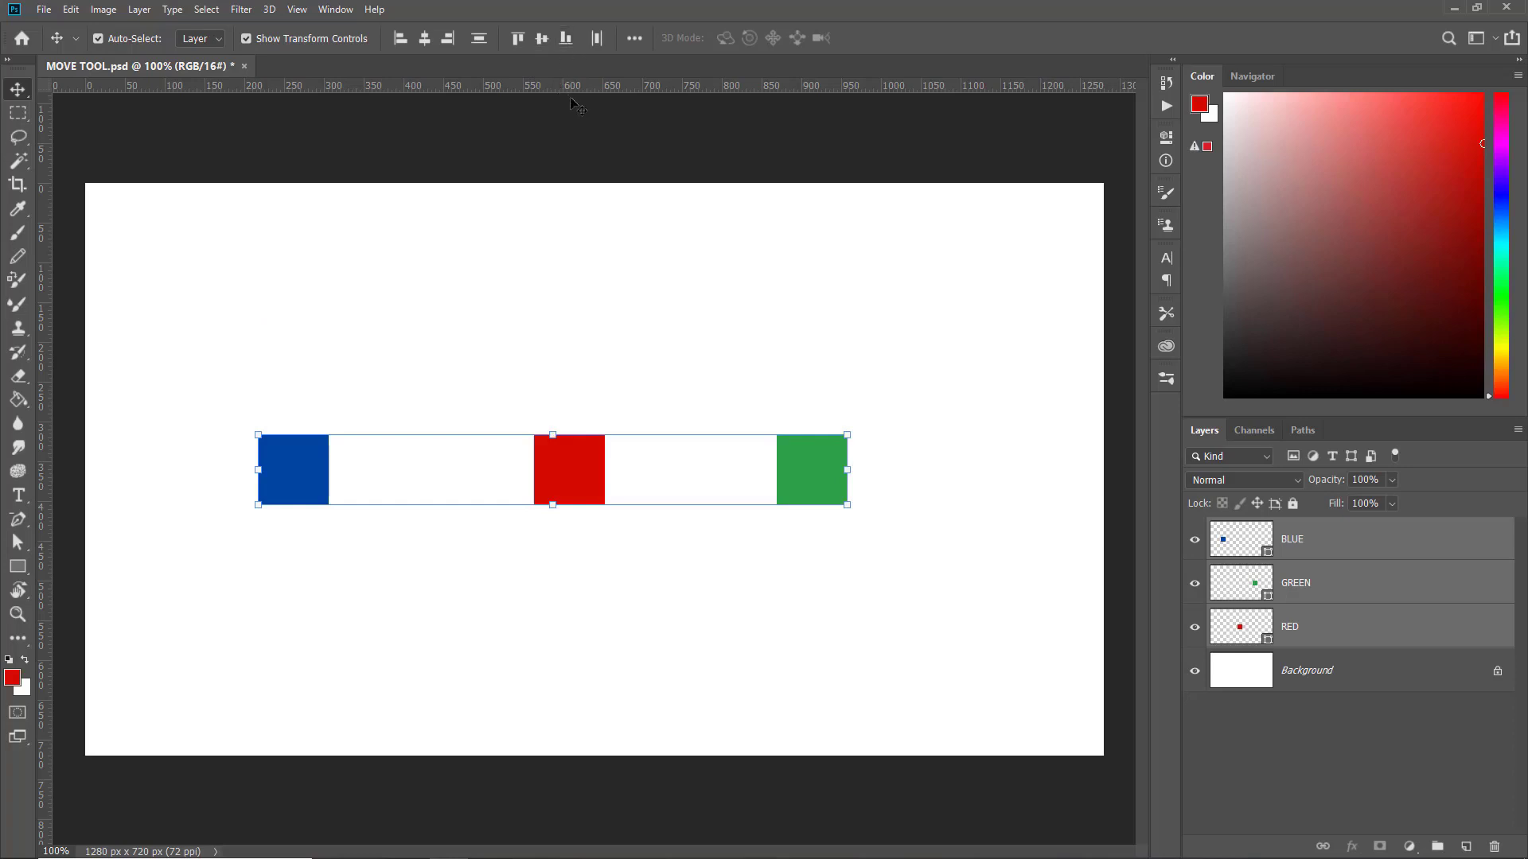
key(ctrl+z)
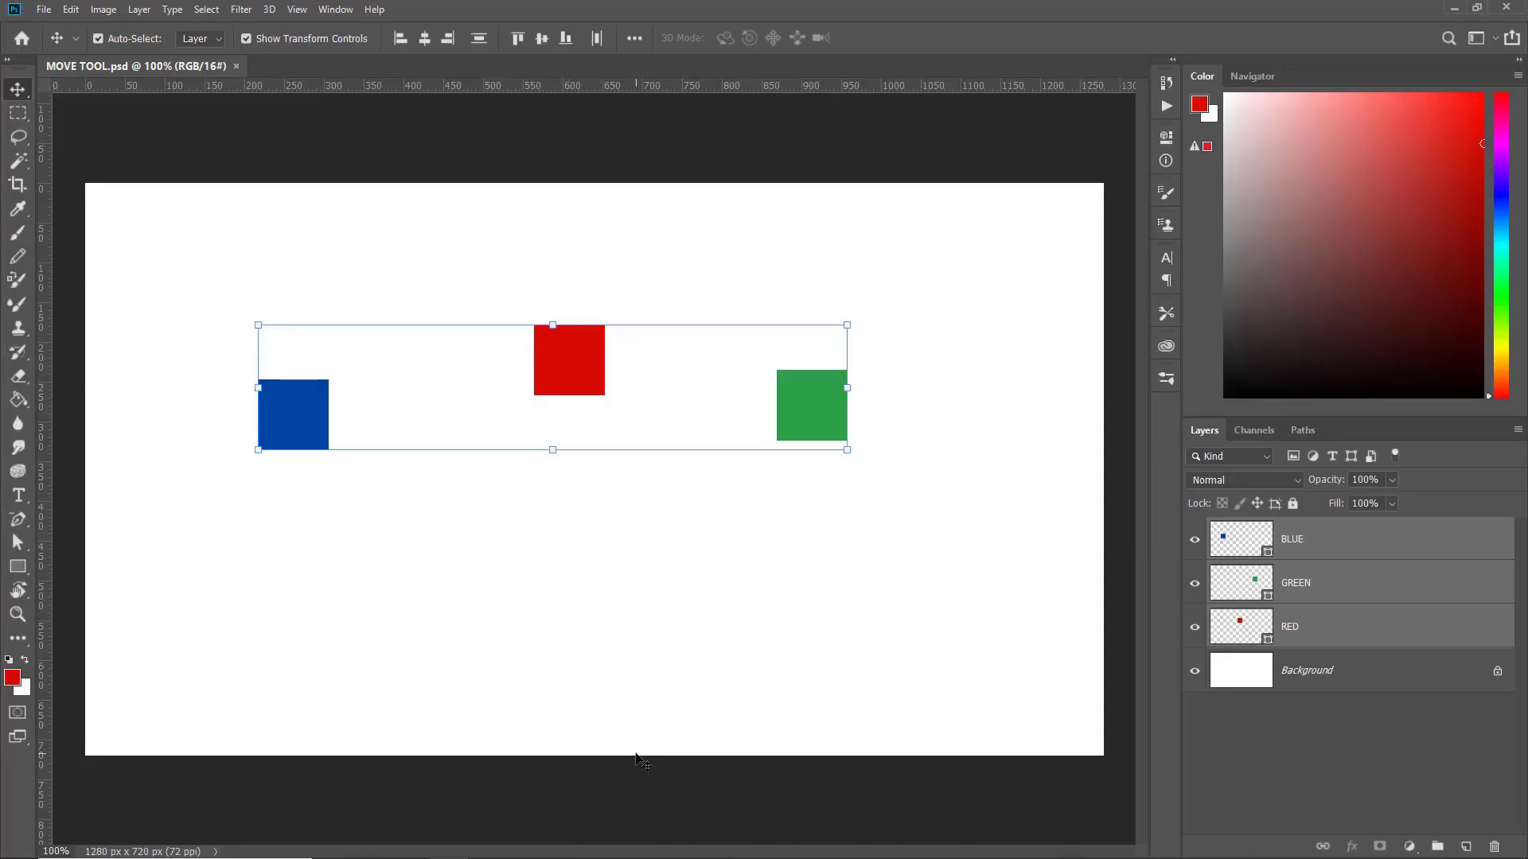
click(566, 38)
key(ctrl+z)
click(639, 292)
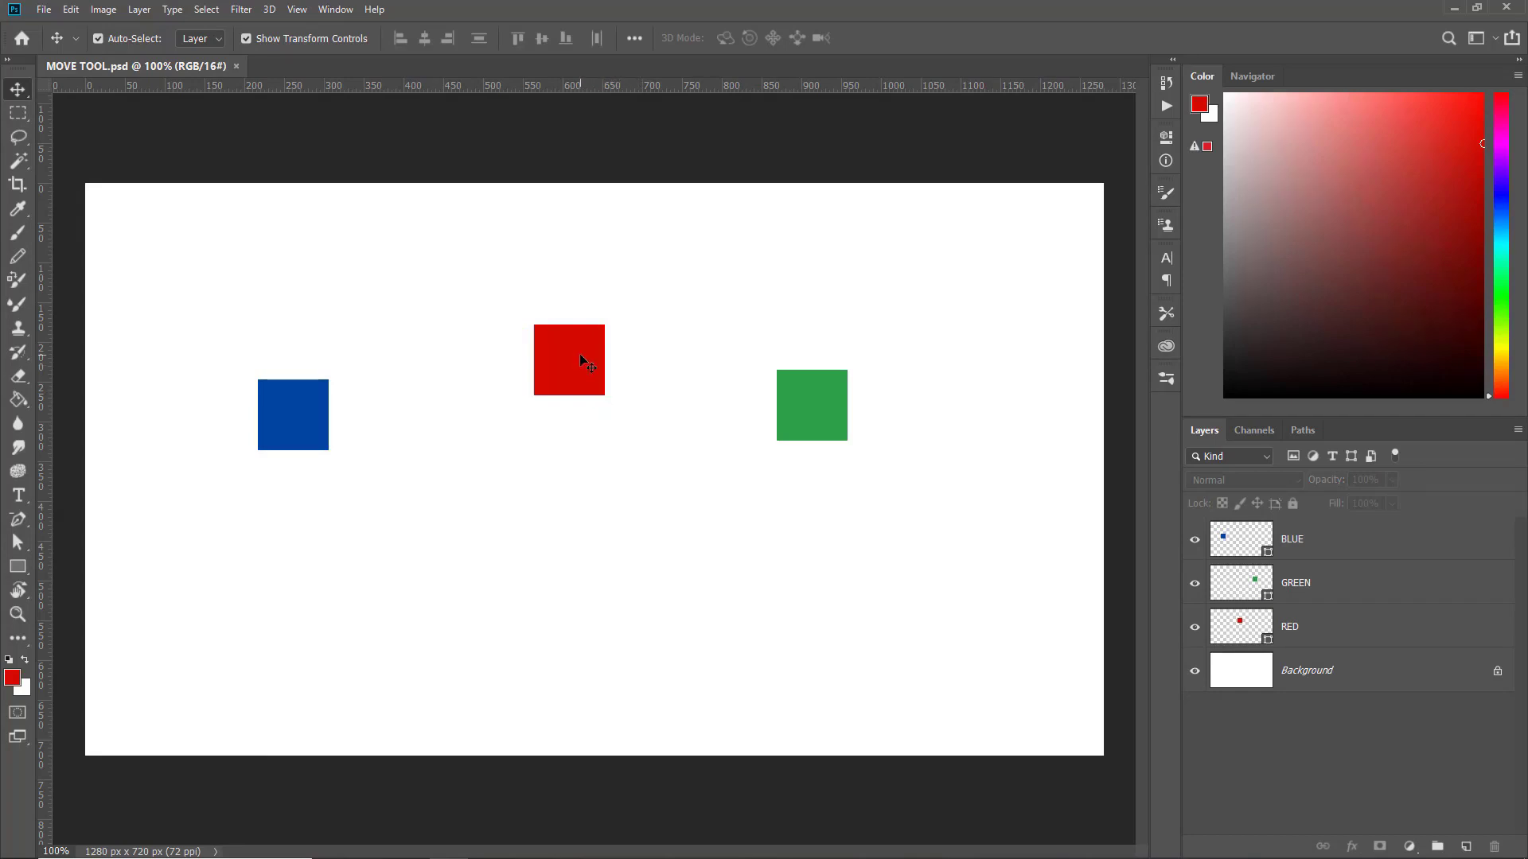
- Move the red square right and the blue square right and slightly up, then distribute all three squares horizontally and deselect them
drag(582, 347, 684, 365)
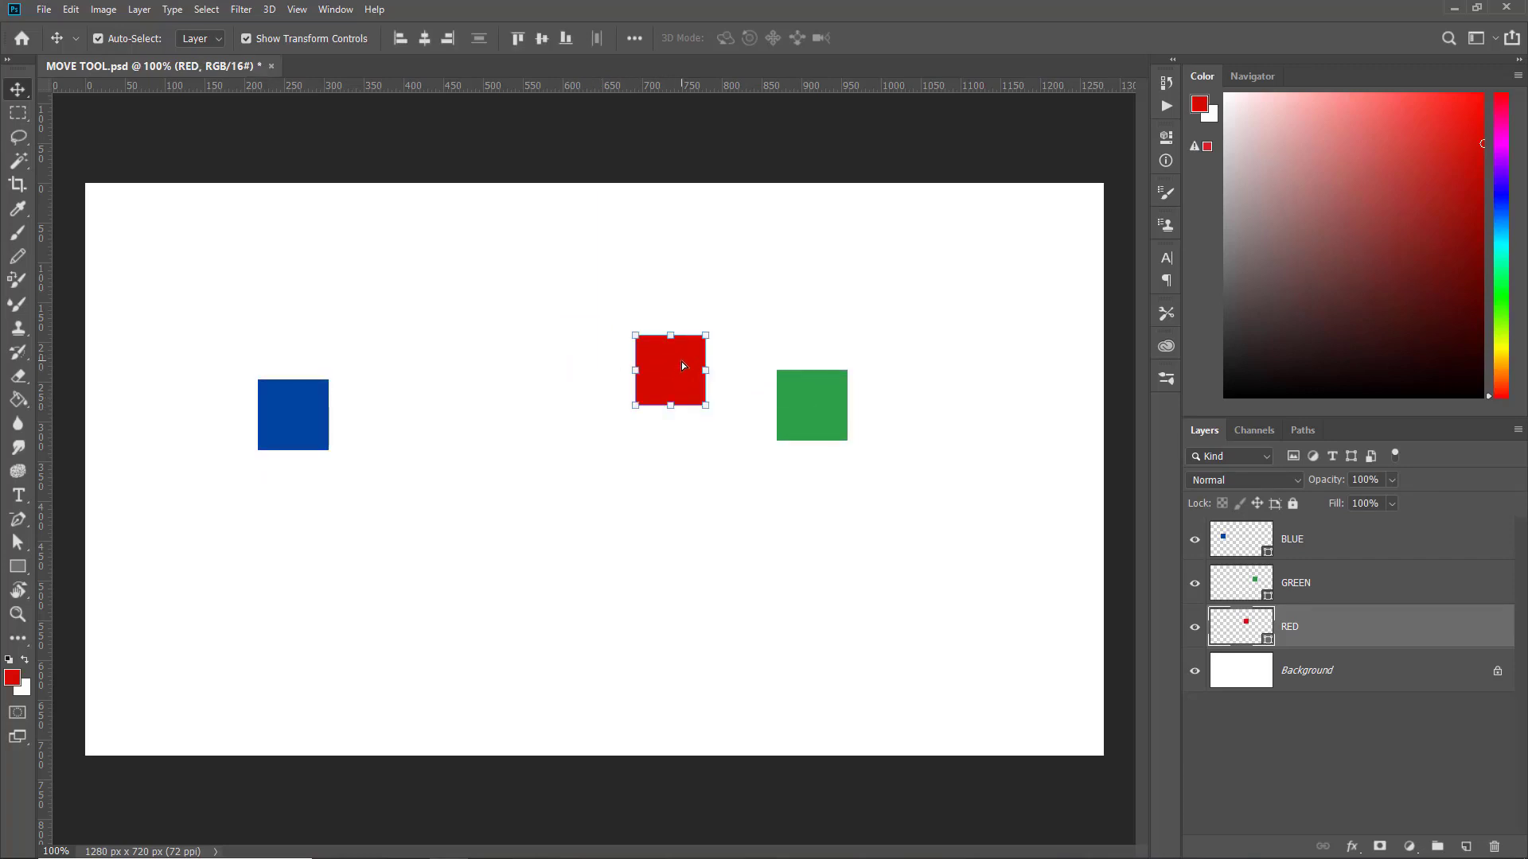
drag(316, 402, 385, 379)
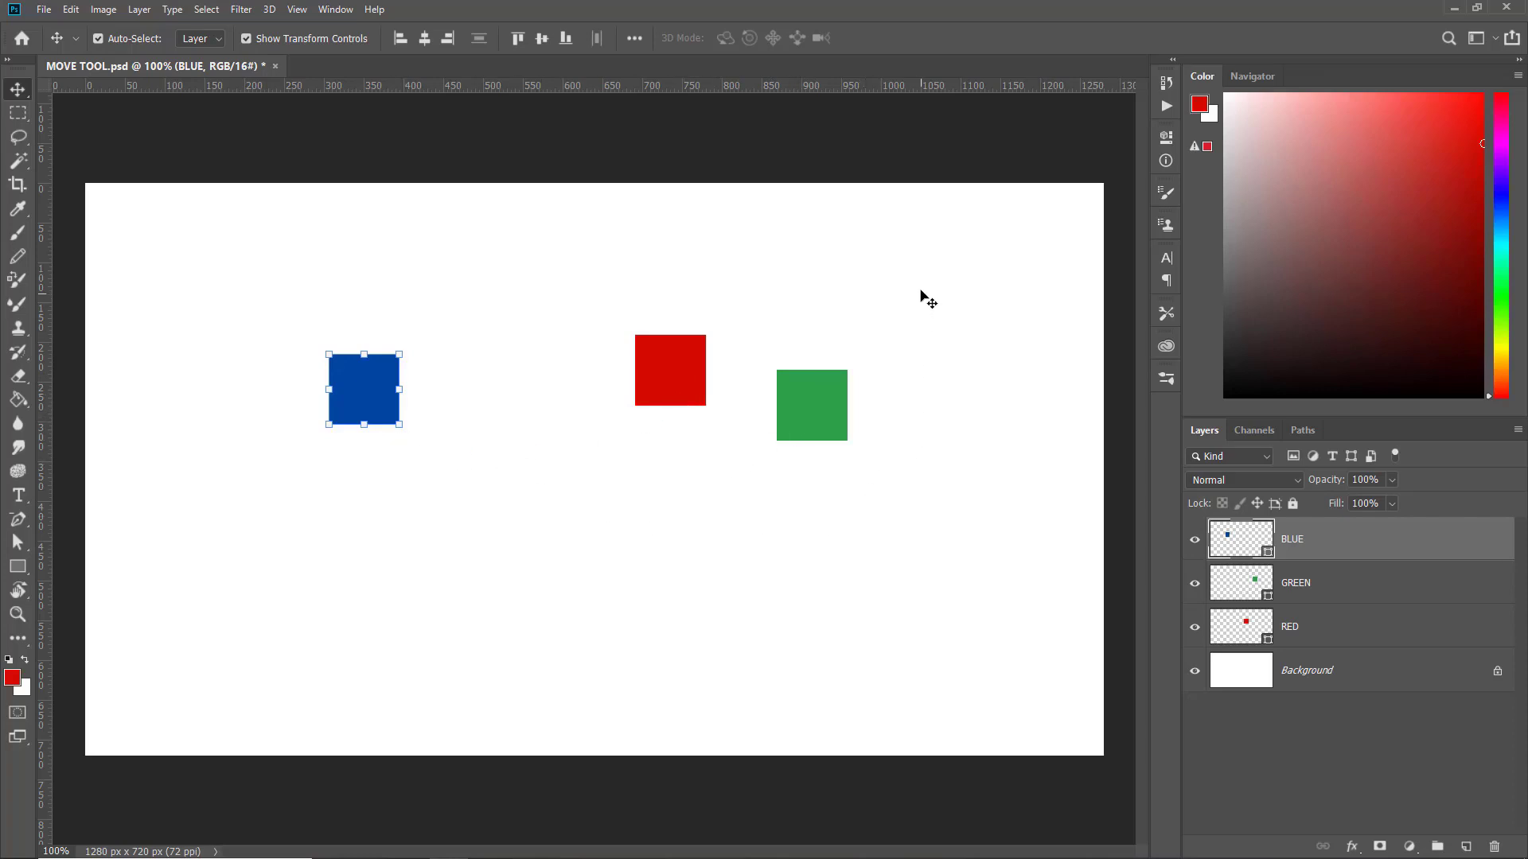
drag(919, 293, 316, 518)
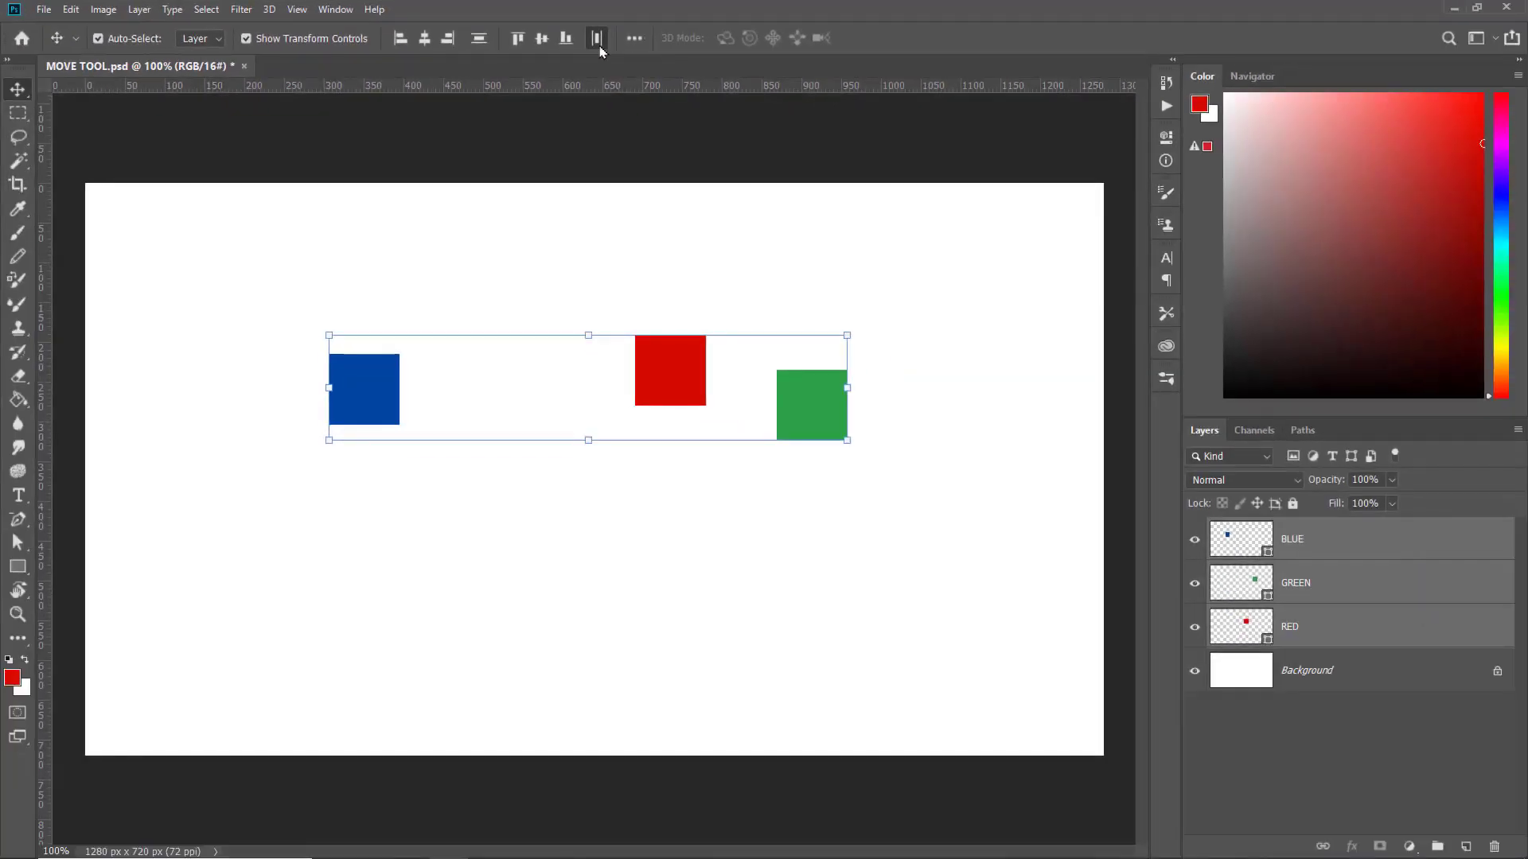
click(1034, 143)
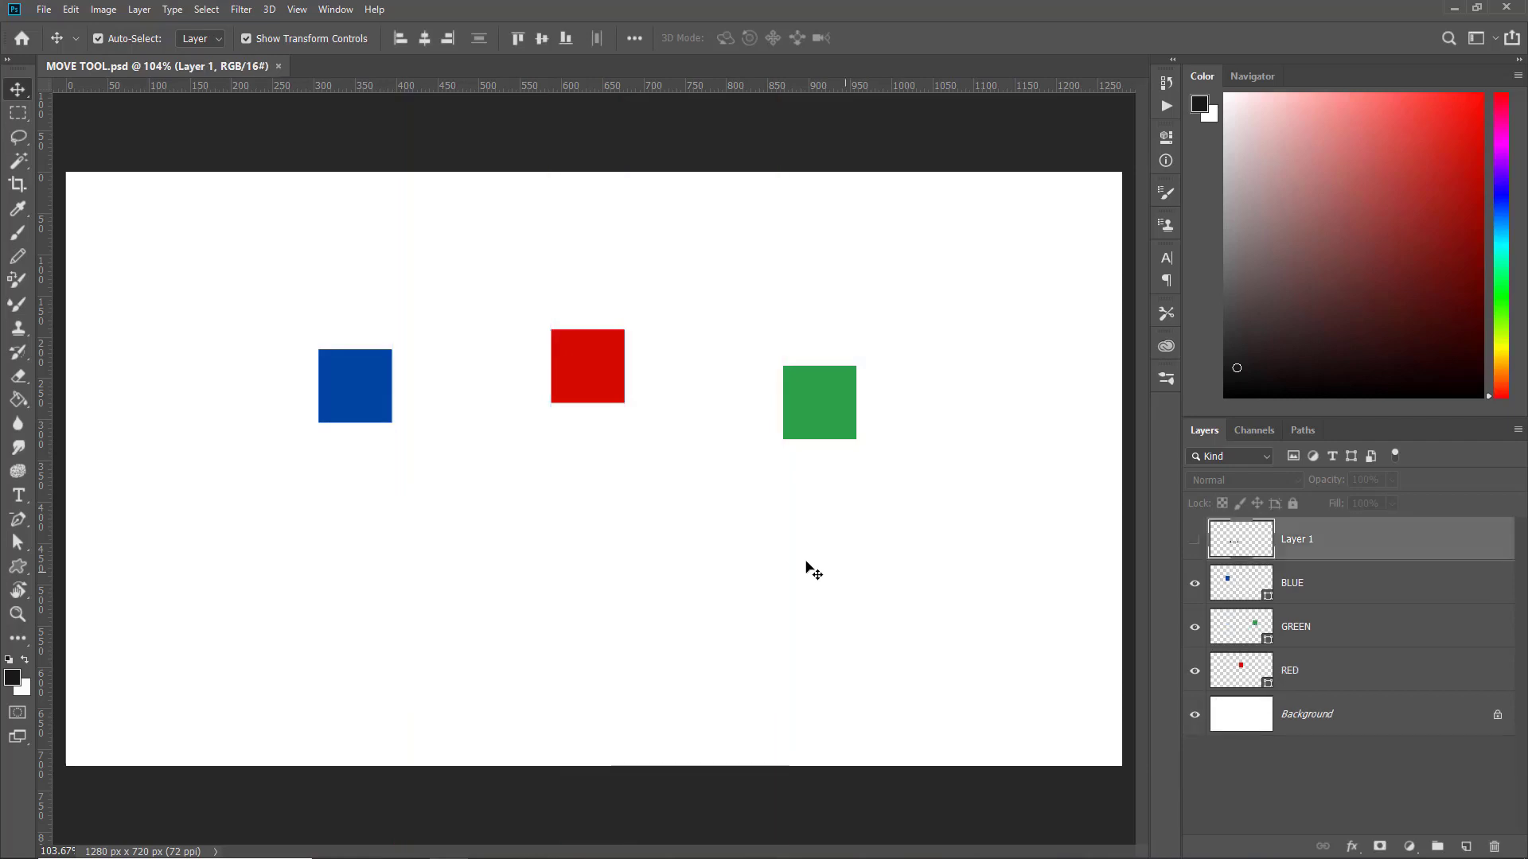
- Arrange the squares in a loose column with blue above red and green lowest, then distribute all three vertically and deselect them
drag(583, 387, 580, 436)
drag(376, 377, 643, 296)
drag(835, 412, 646, 622)
click(819, 535)
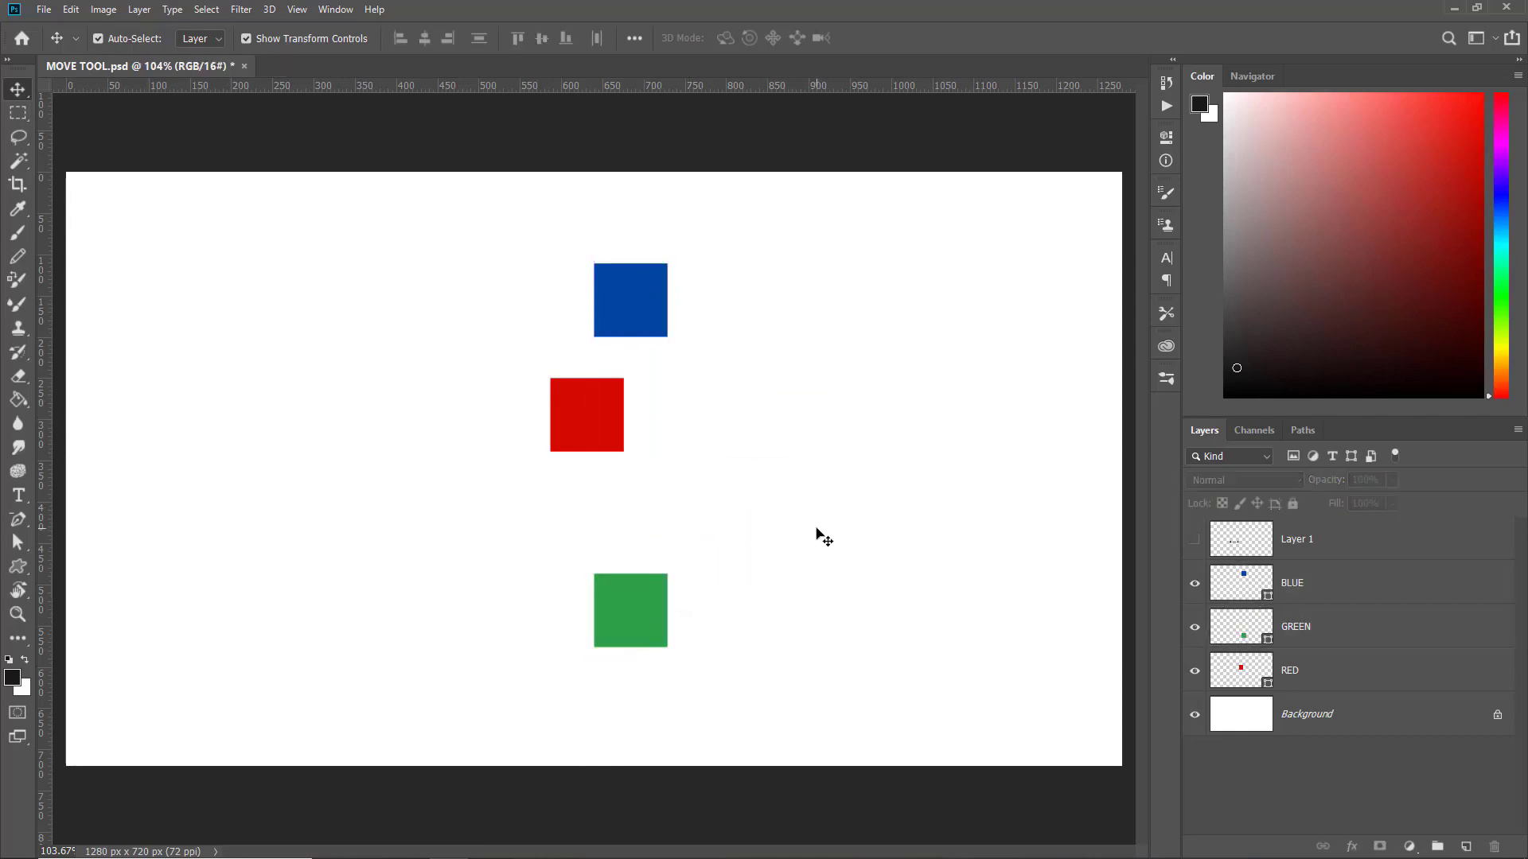
drag(717, 205, 518, 706)
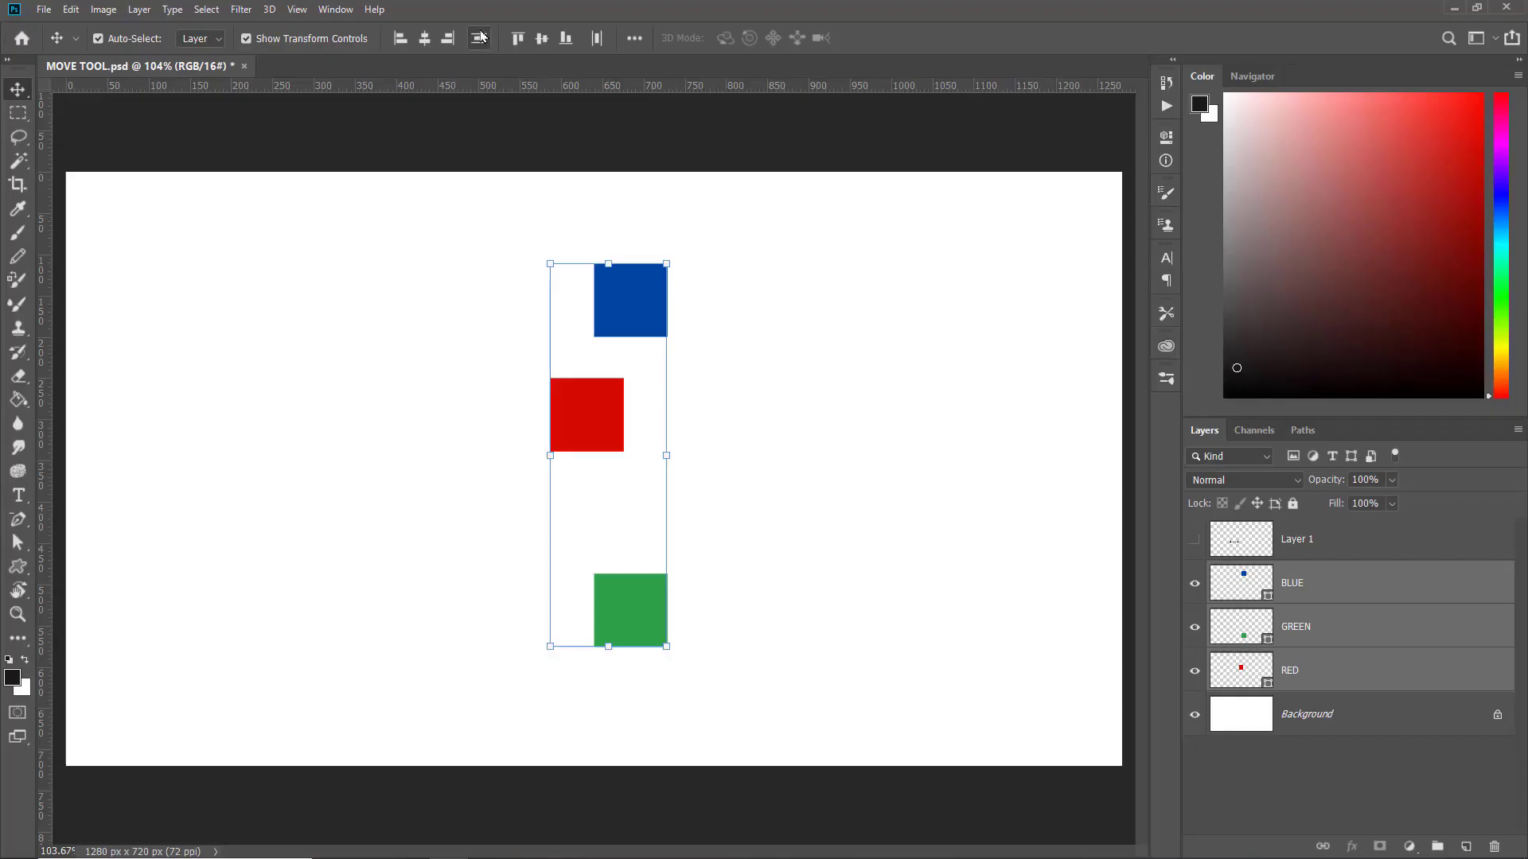
click(799, 118)
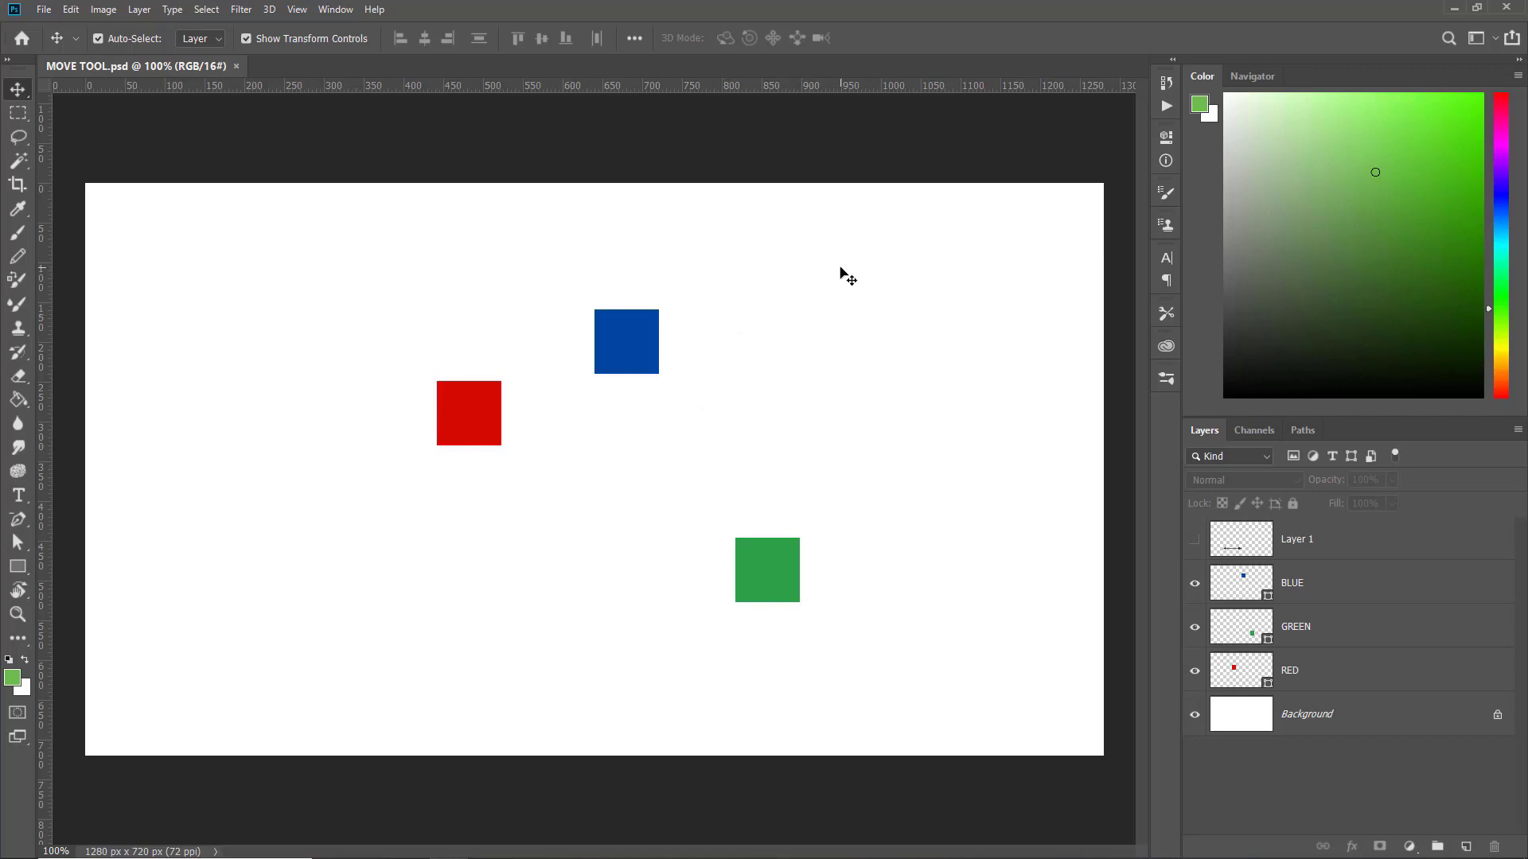
- Select the red, blue and green squares together and set Align To to Selection
drag(840, 268, 430, 607)
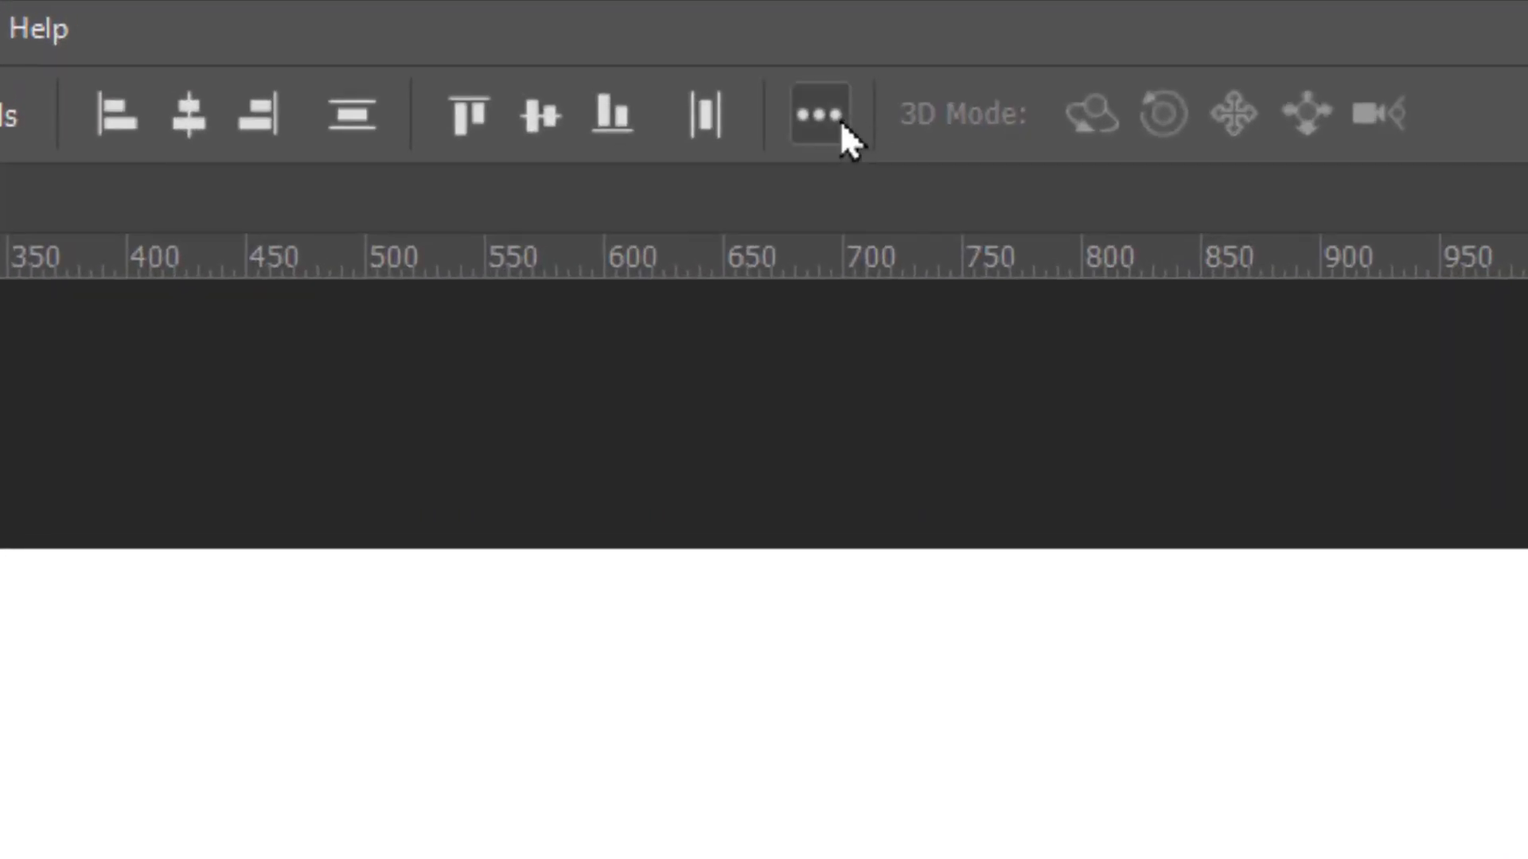
click(842, 125)
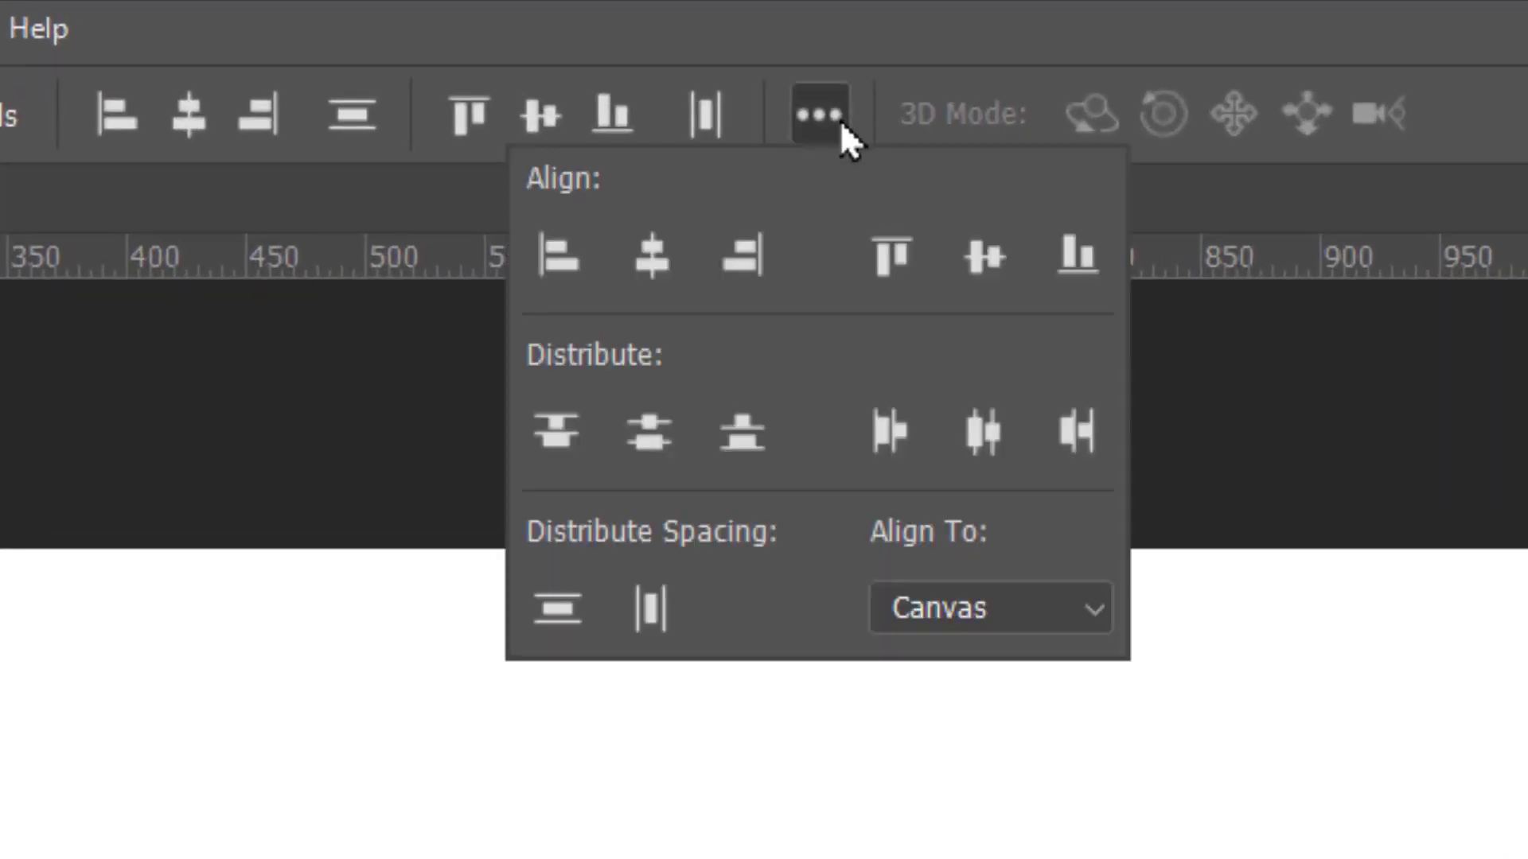
click(989, 611)
click(955, 652)
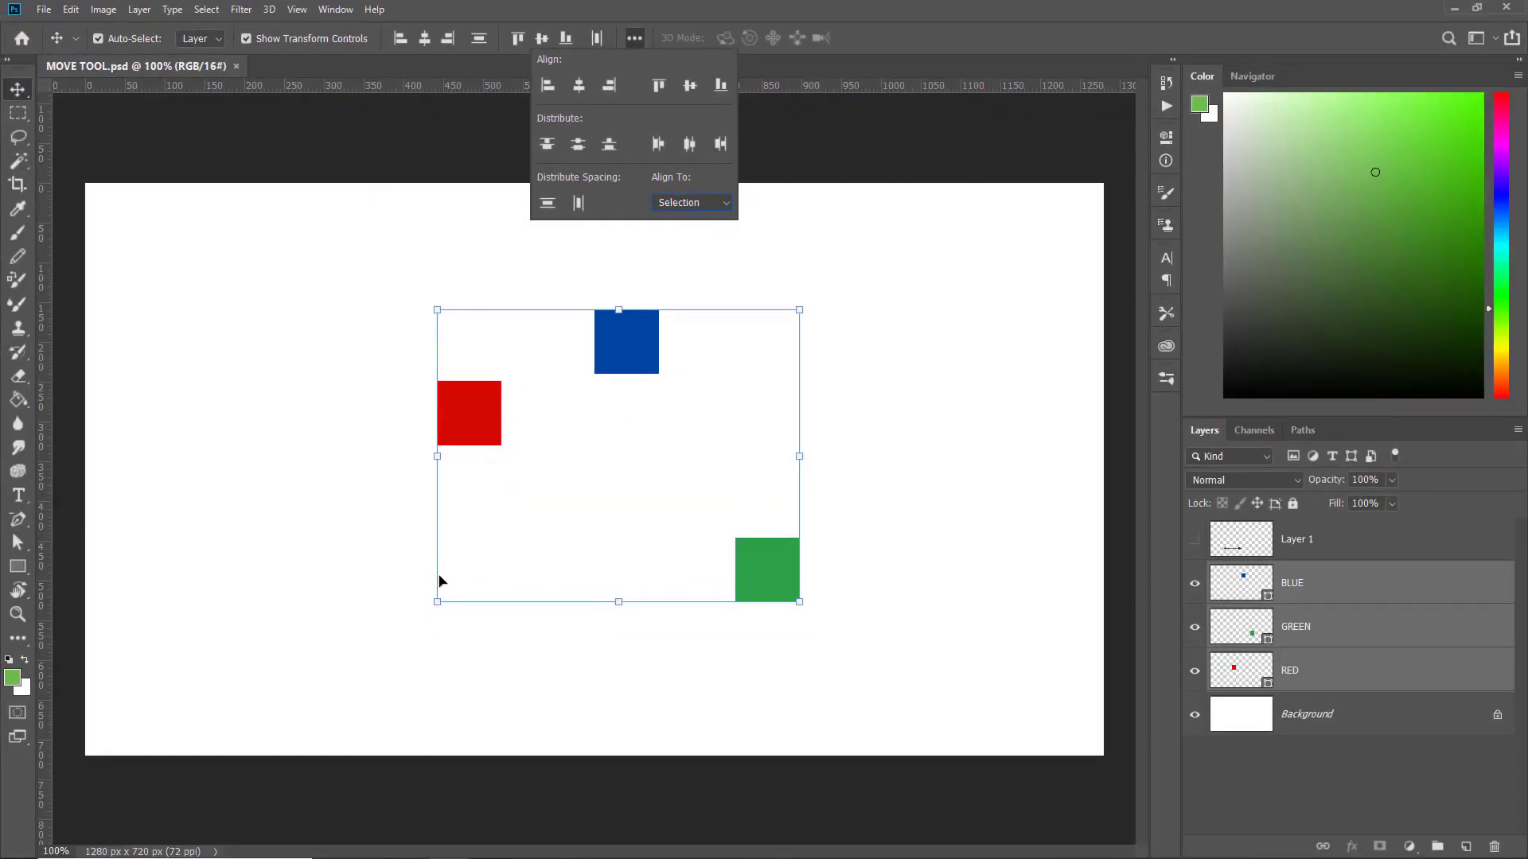
- Align the left edges of the three squares relative to the selection, then undo the alignment
click(548, 86)
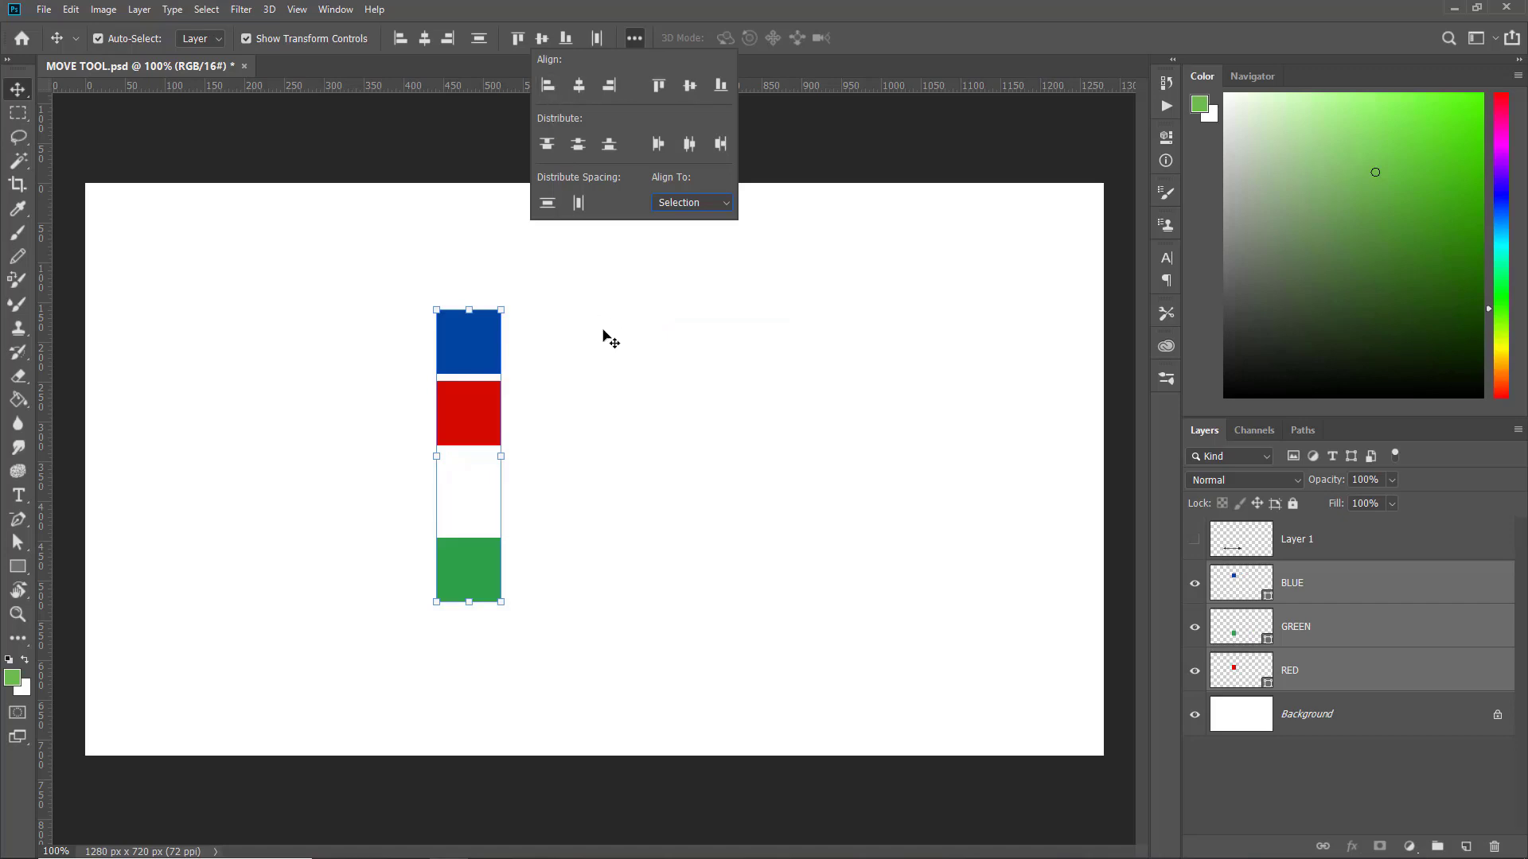
key(ctrl+z)
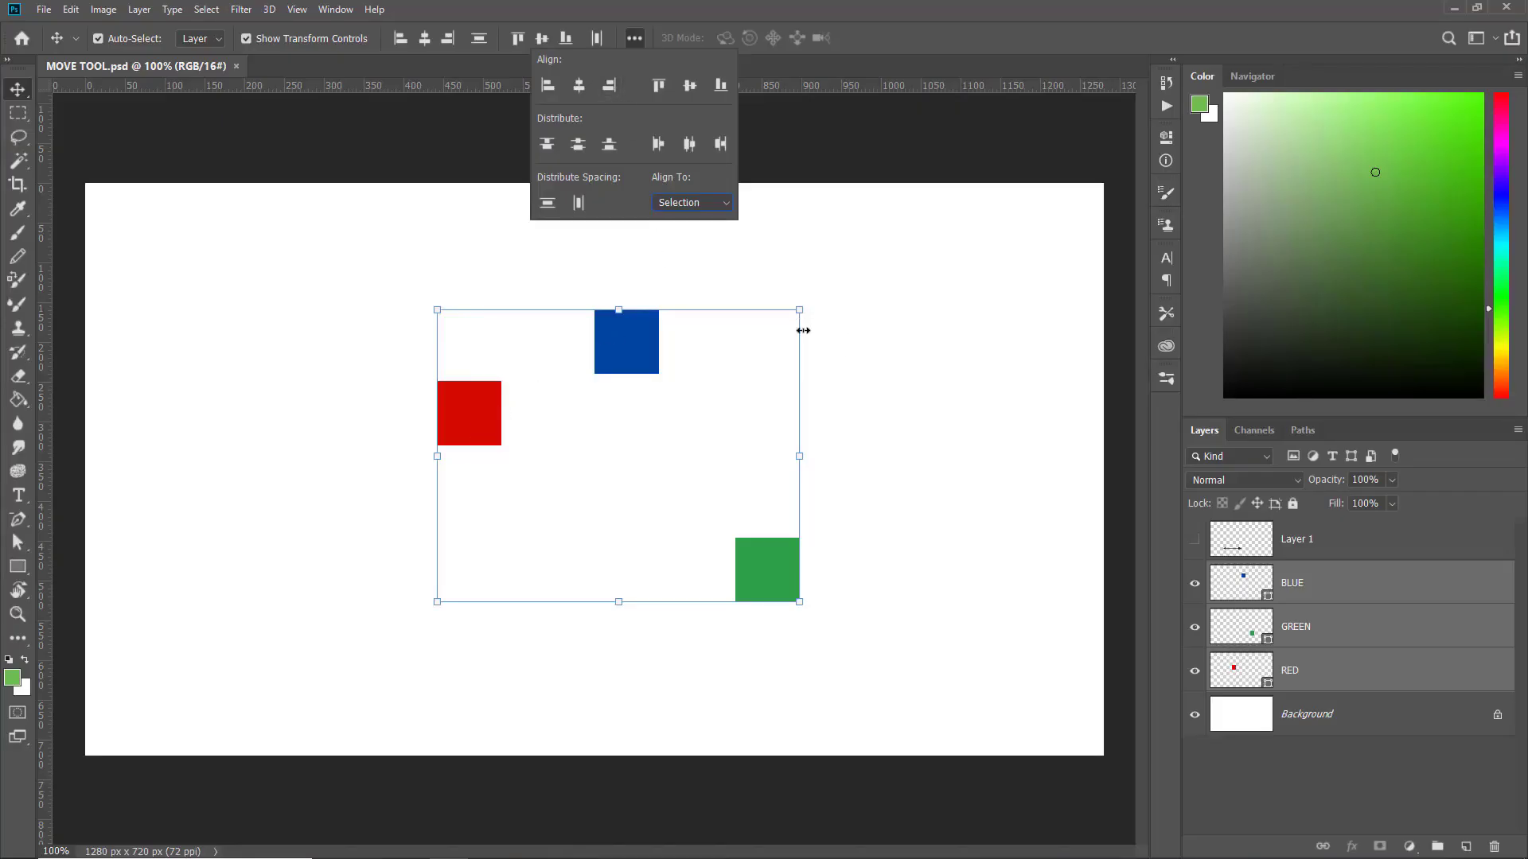
- Align the three squares by their right edges, then by their horizontal centers, undoing each alignment
click(608, 88)
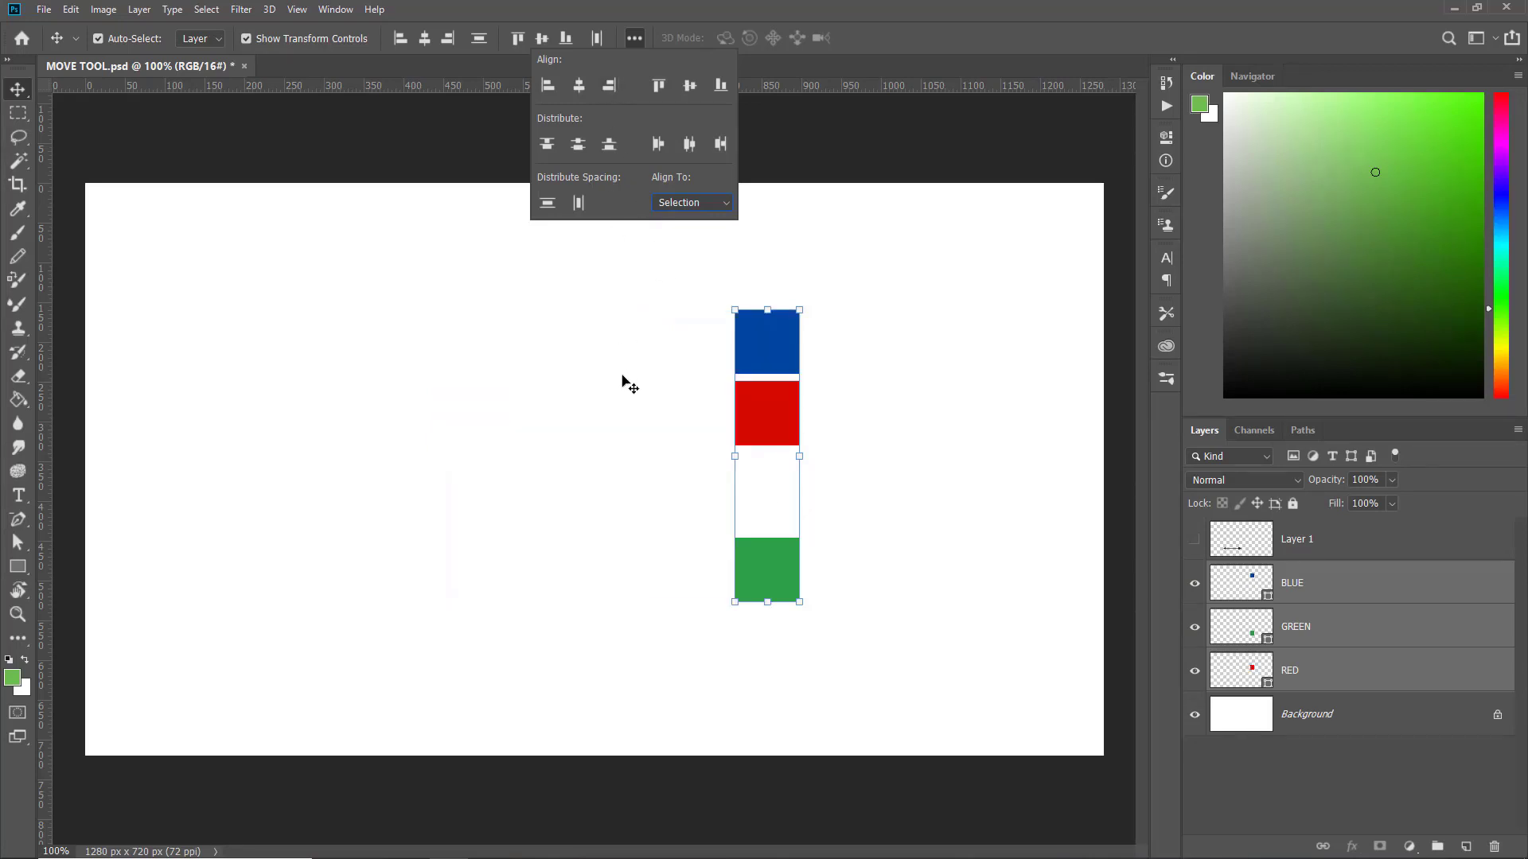
key(ctrl+z)
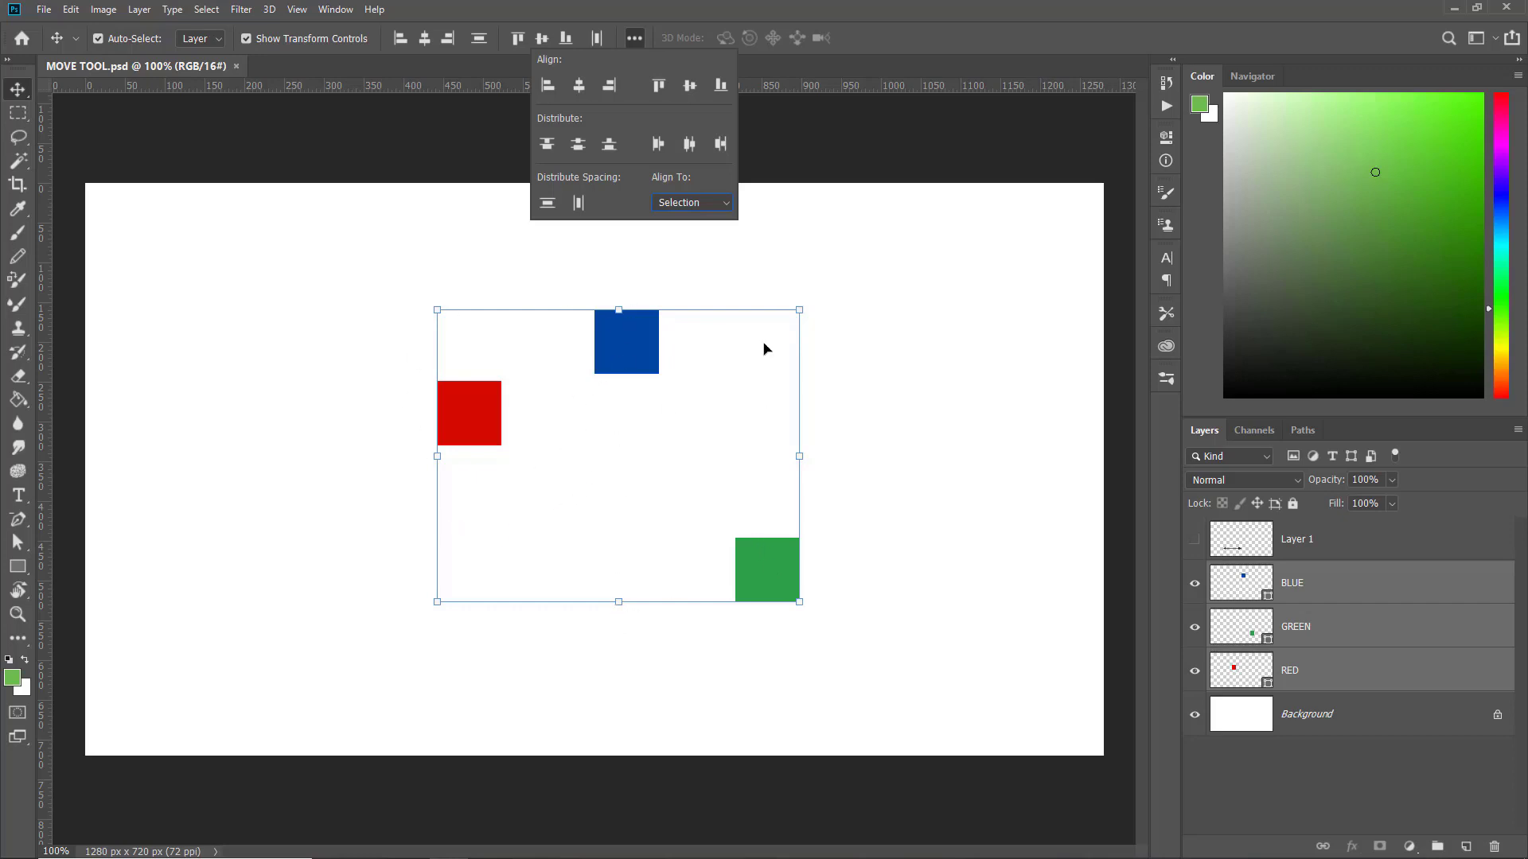
click(580, 85)
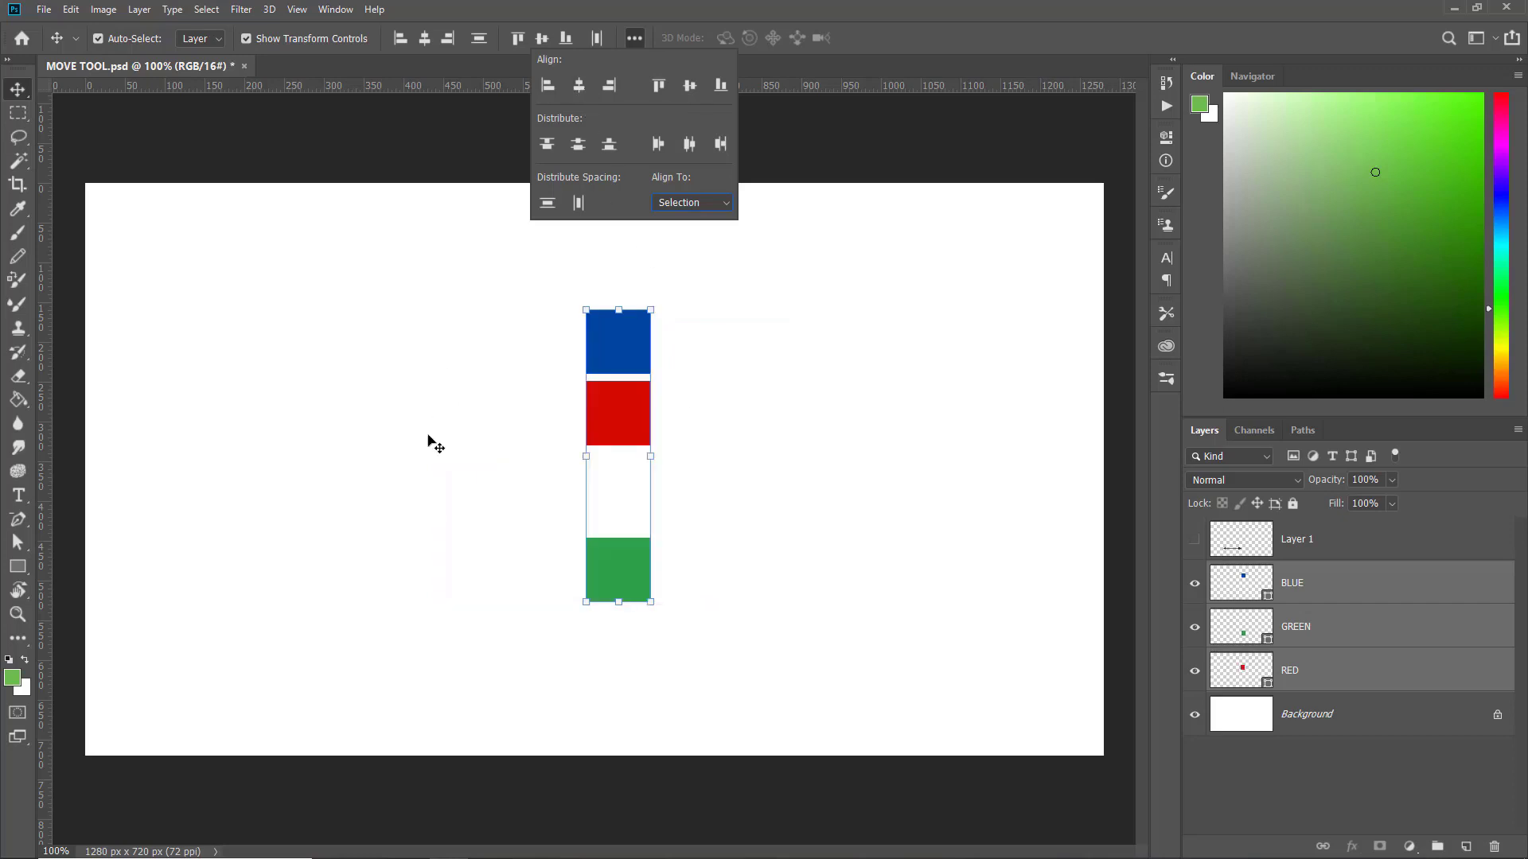
key(ctrl+z)
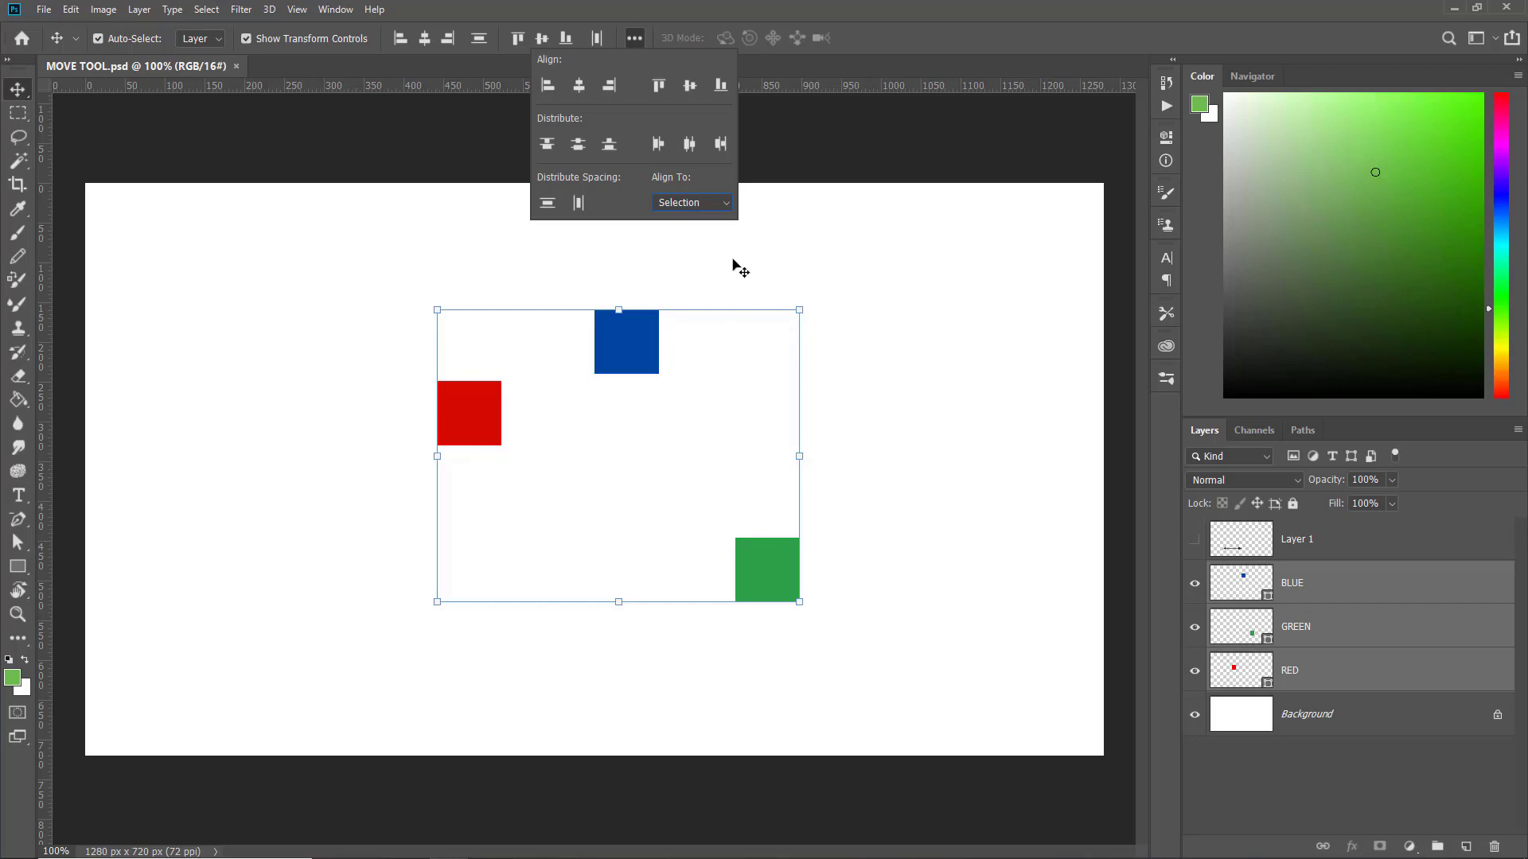
- Align the three squares by their top edges, then by their bottom edges, undoing each alignment
click(660, 86)
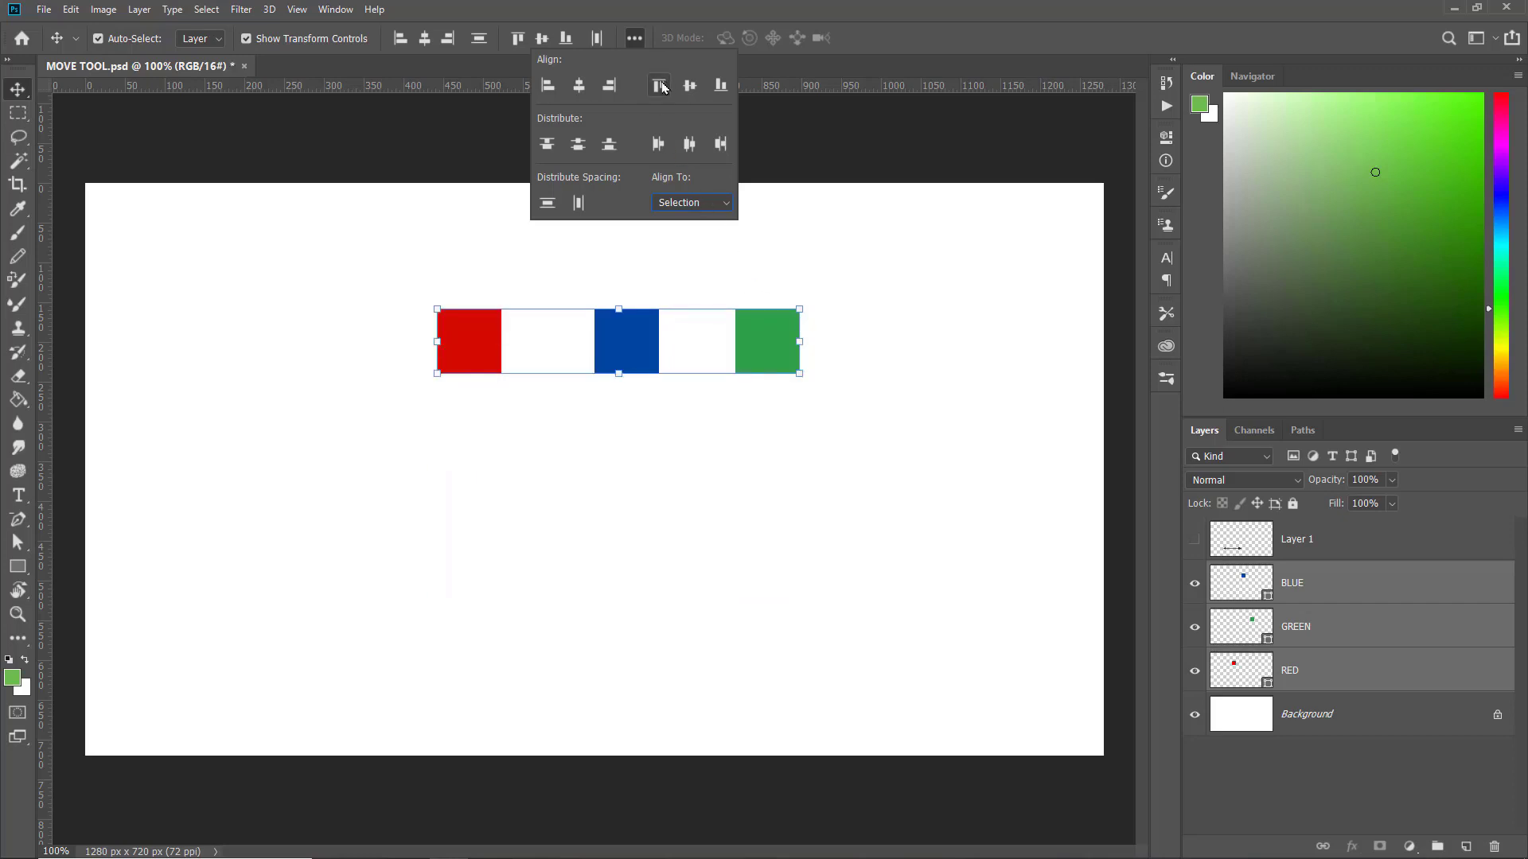
key(ctrl+z)
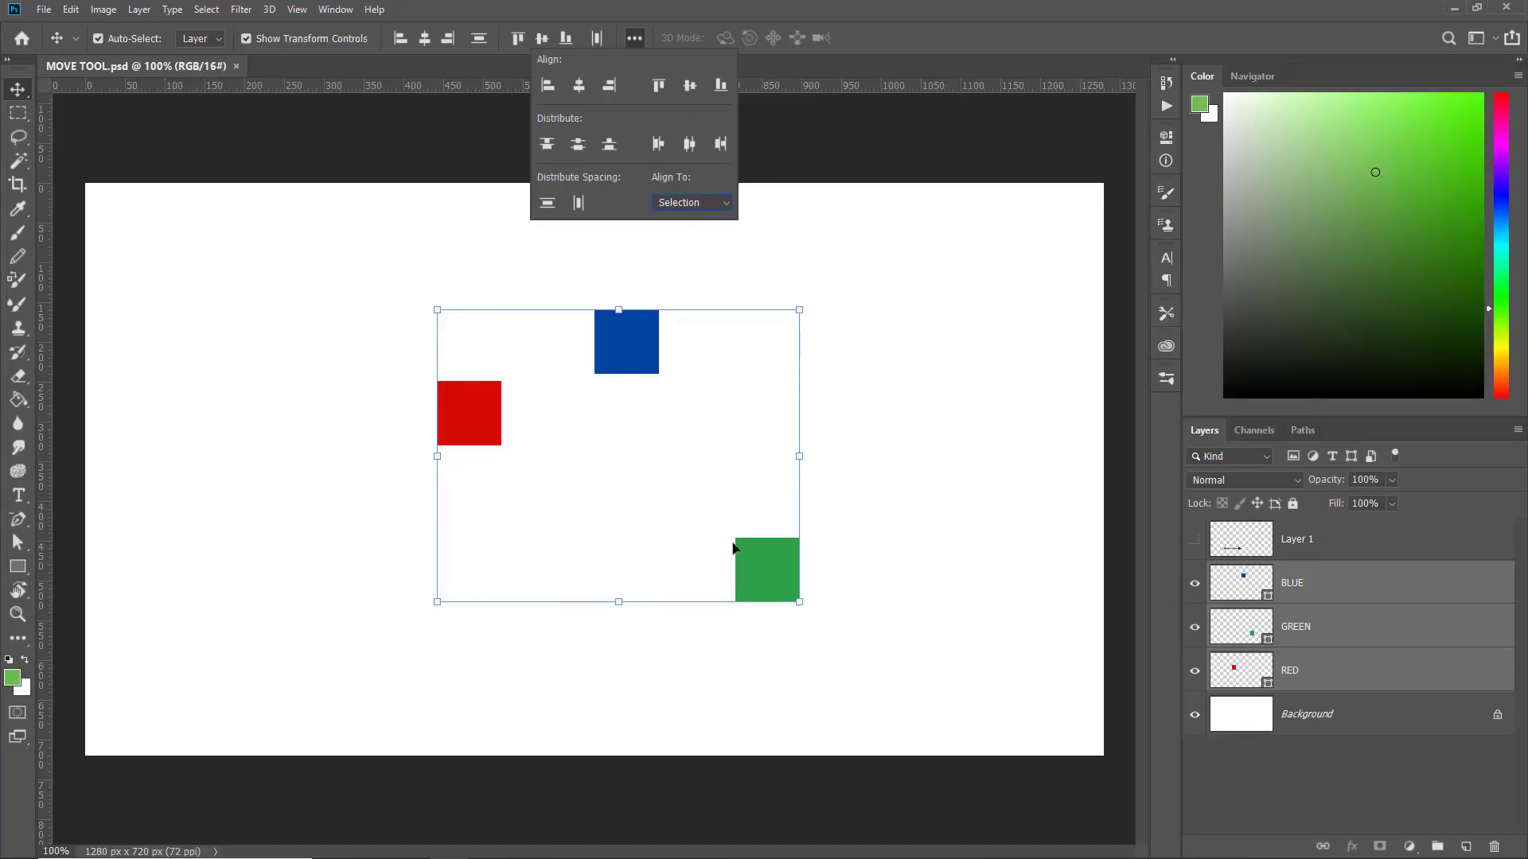
click(720, 86)
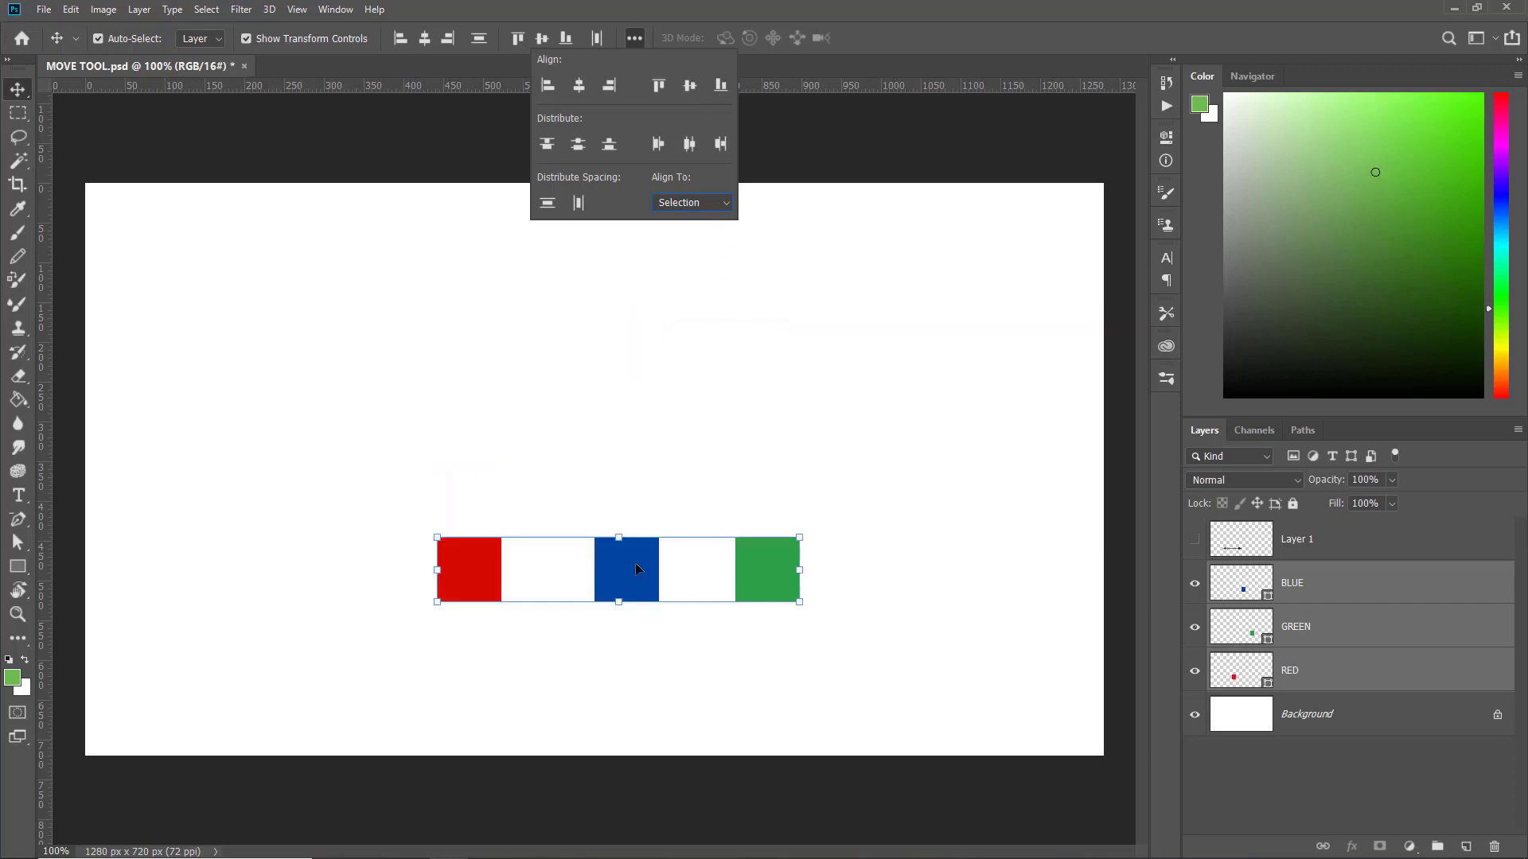
key(ctrl+z)
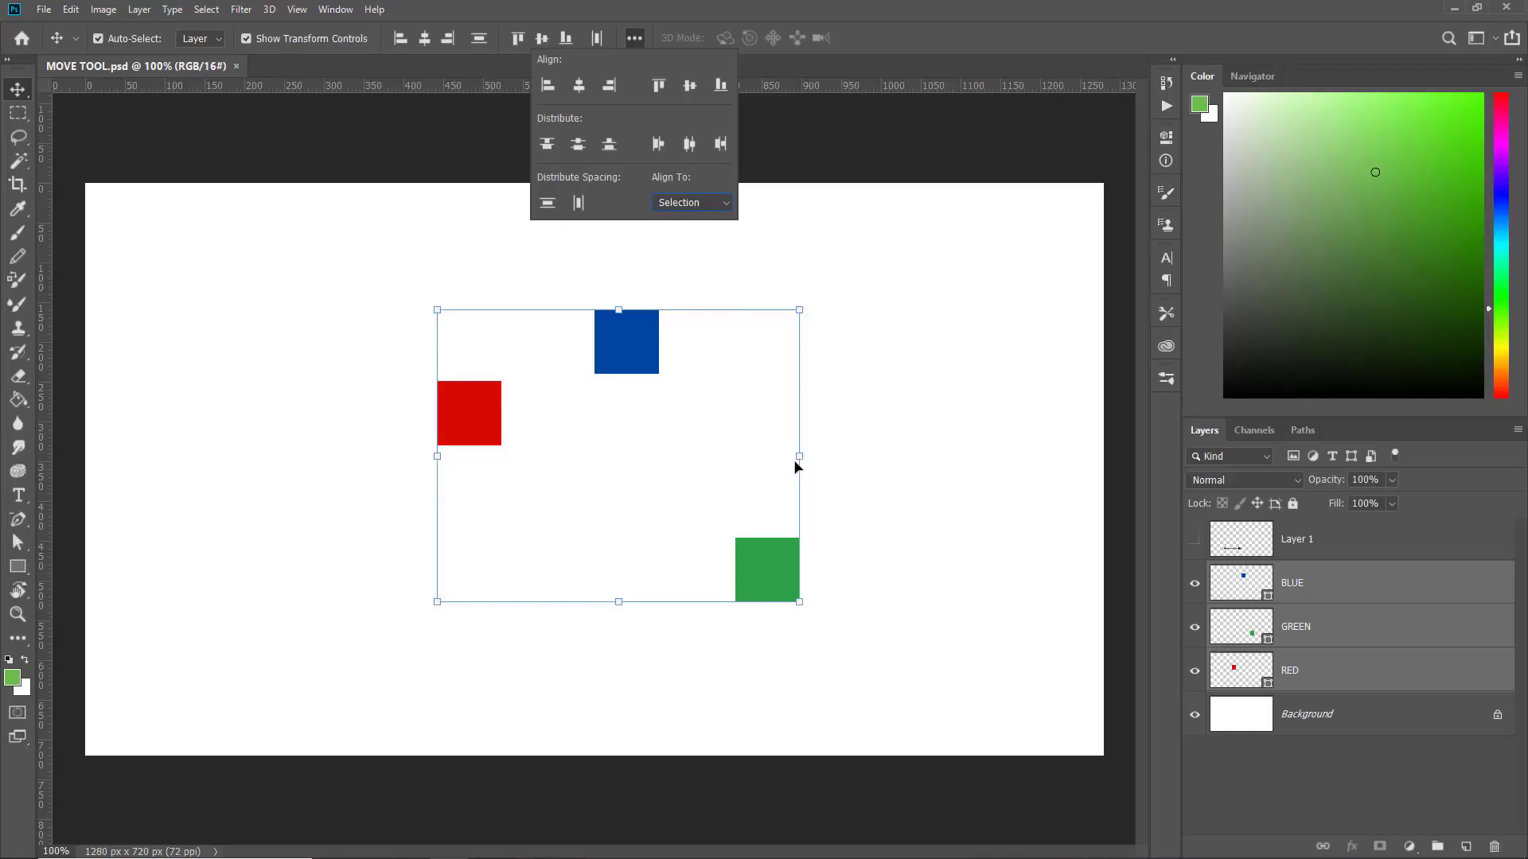
- Align the vertical centers of the three squares, then undo the alignment and deselect all layers
click(690, 85)
key(ctrl+z)
click(732, 405)
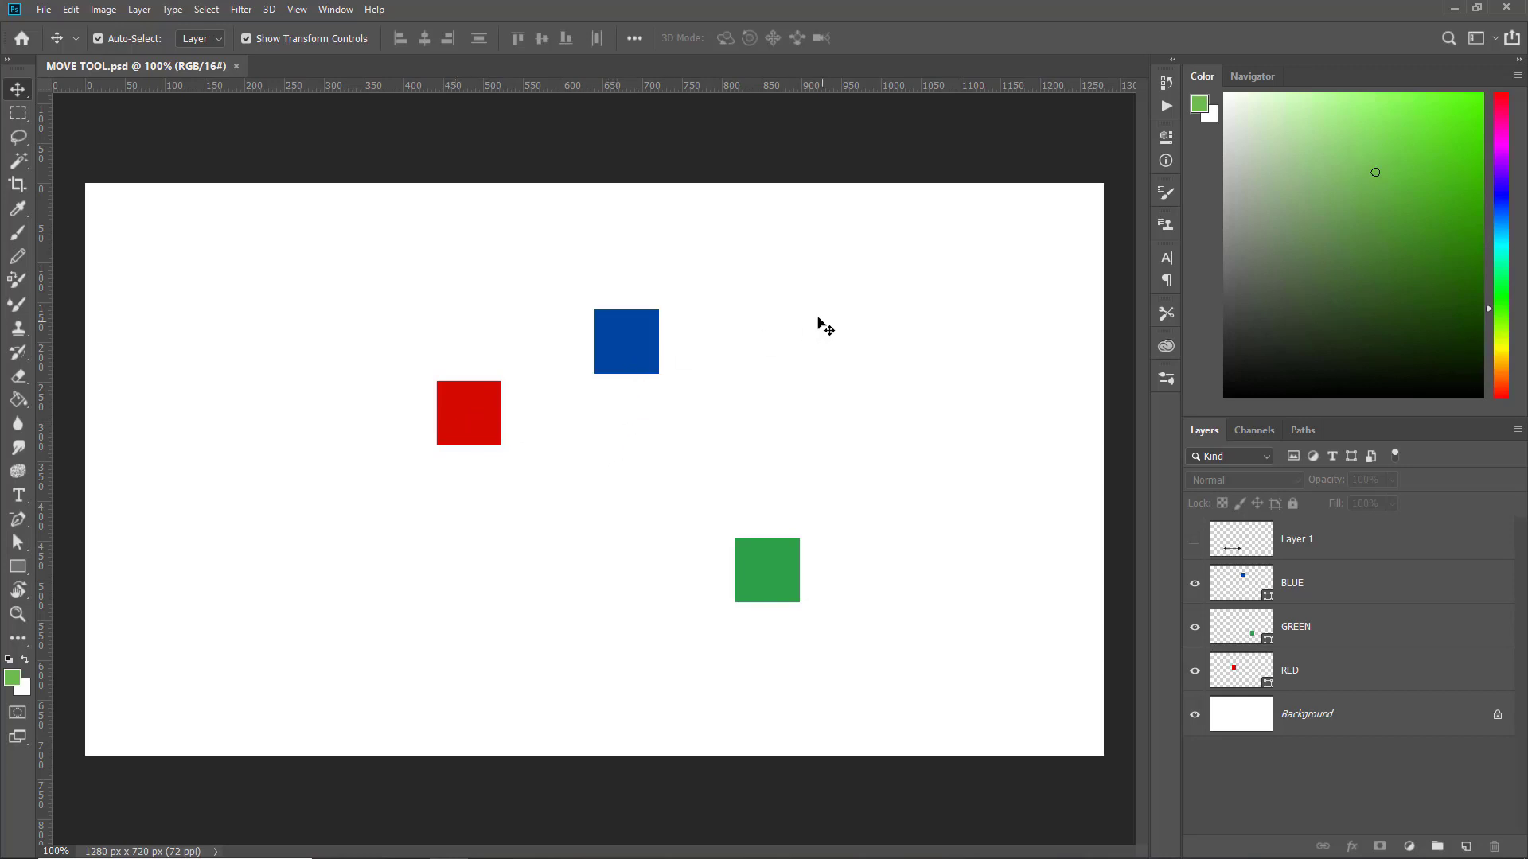
- Align the horizontal centers of the blue and green squares to a selection loaded from the RED layer, then undo it
click(632, 319)
shift+click(767, 571)
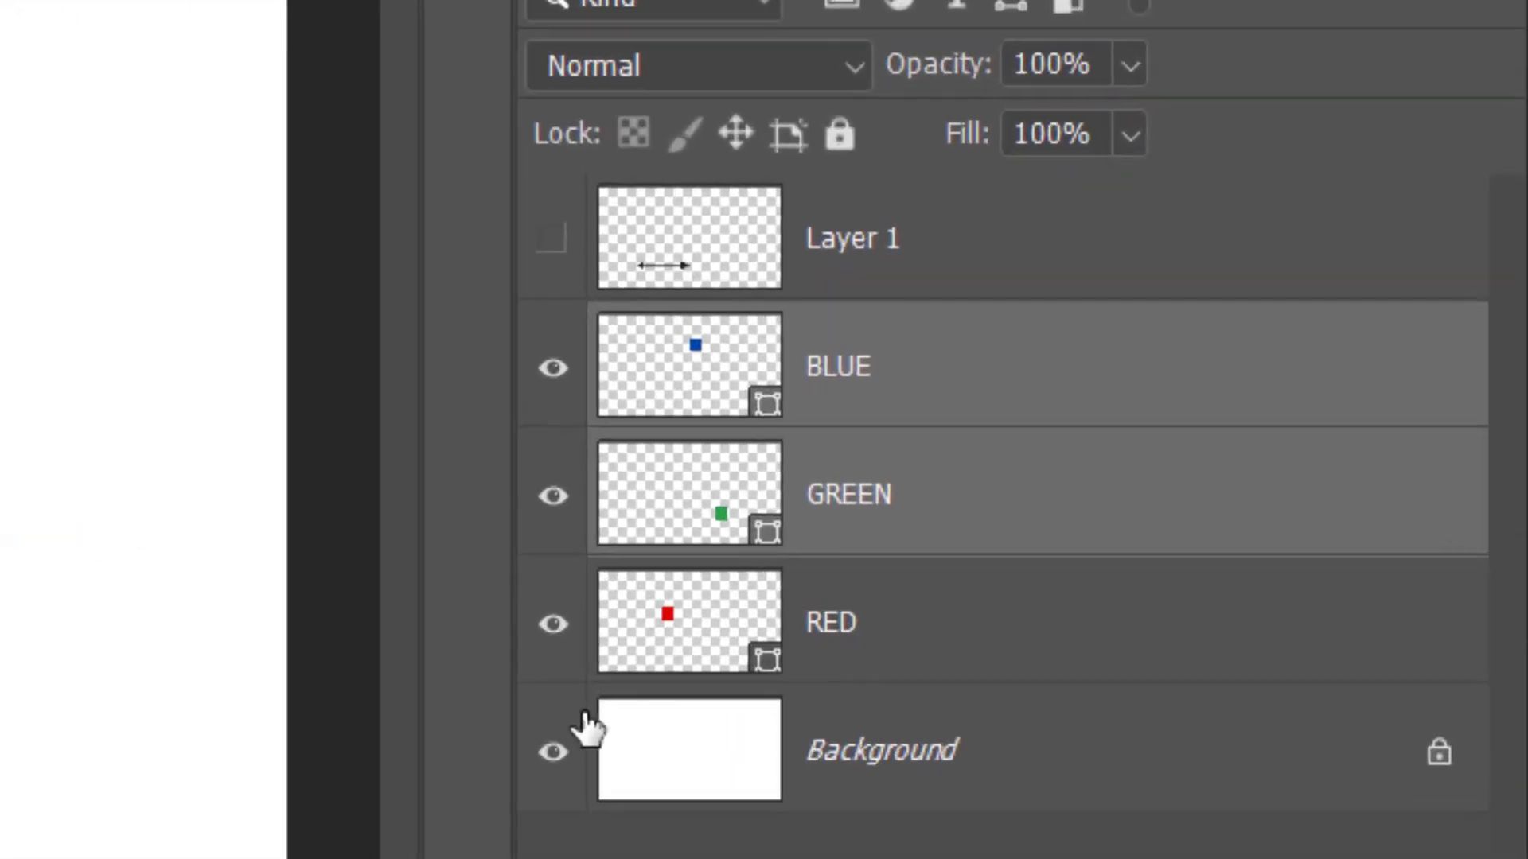
ctrl+click(682, 630)
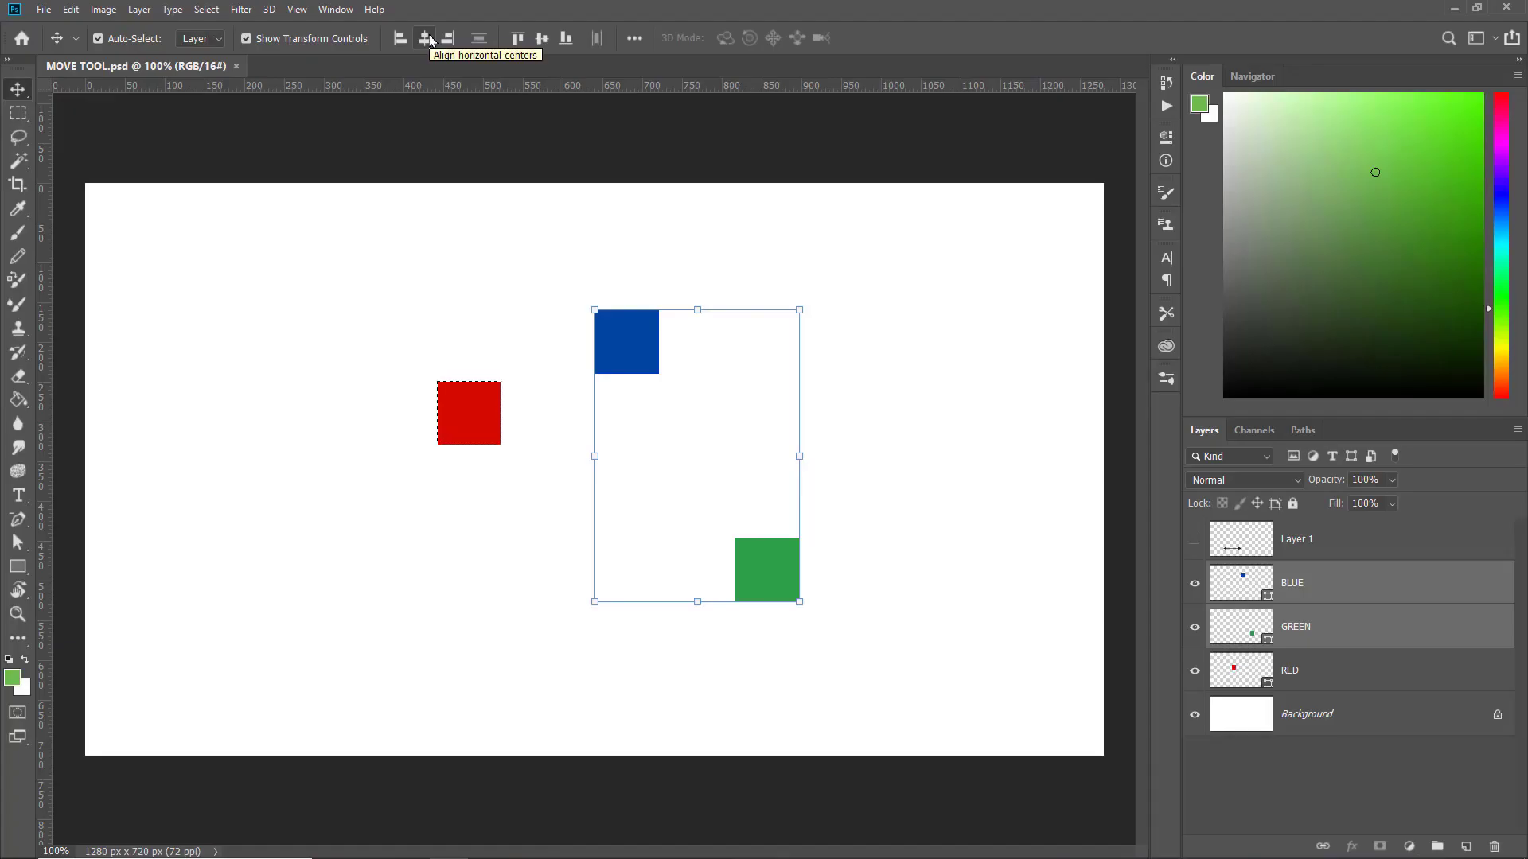
click(523, 115)
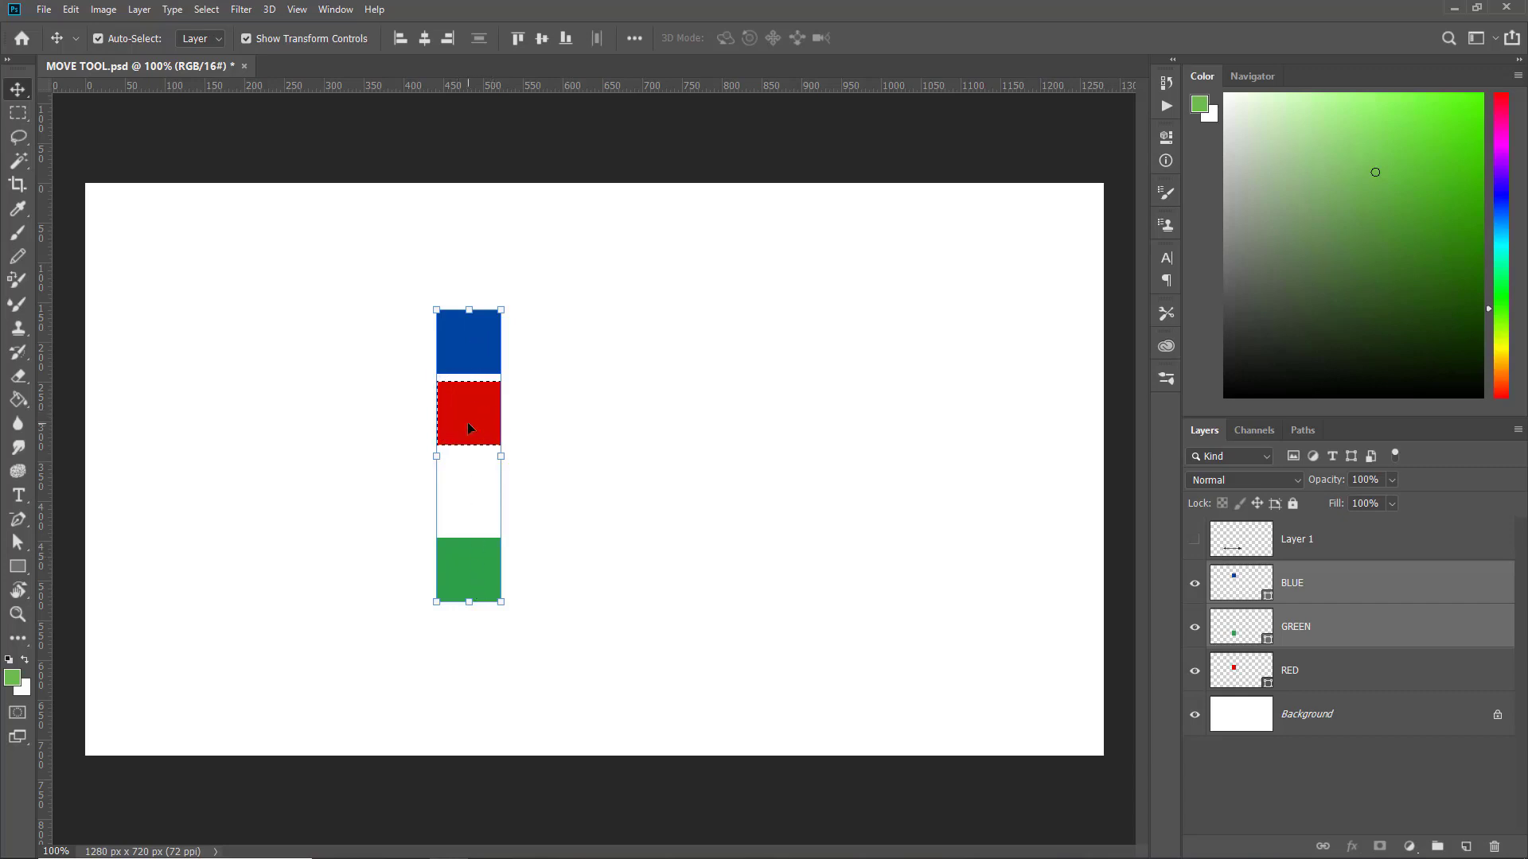
click(591, 434)
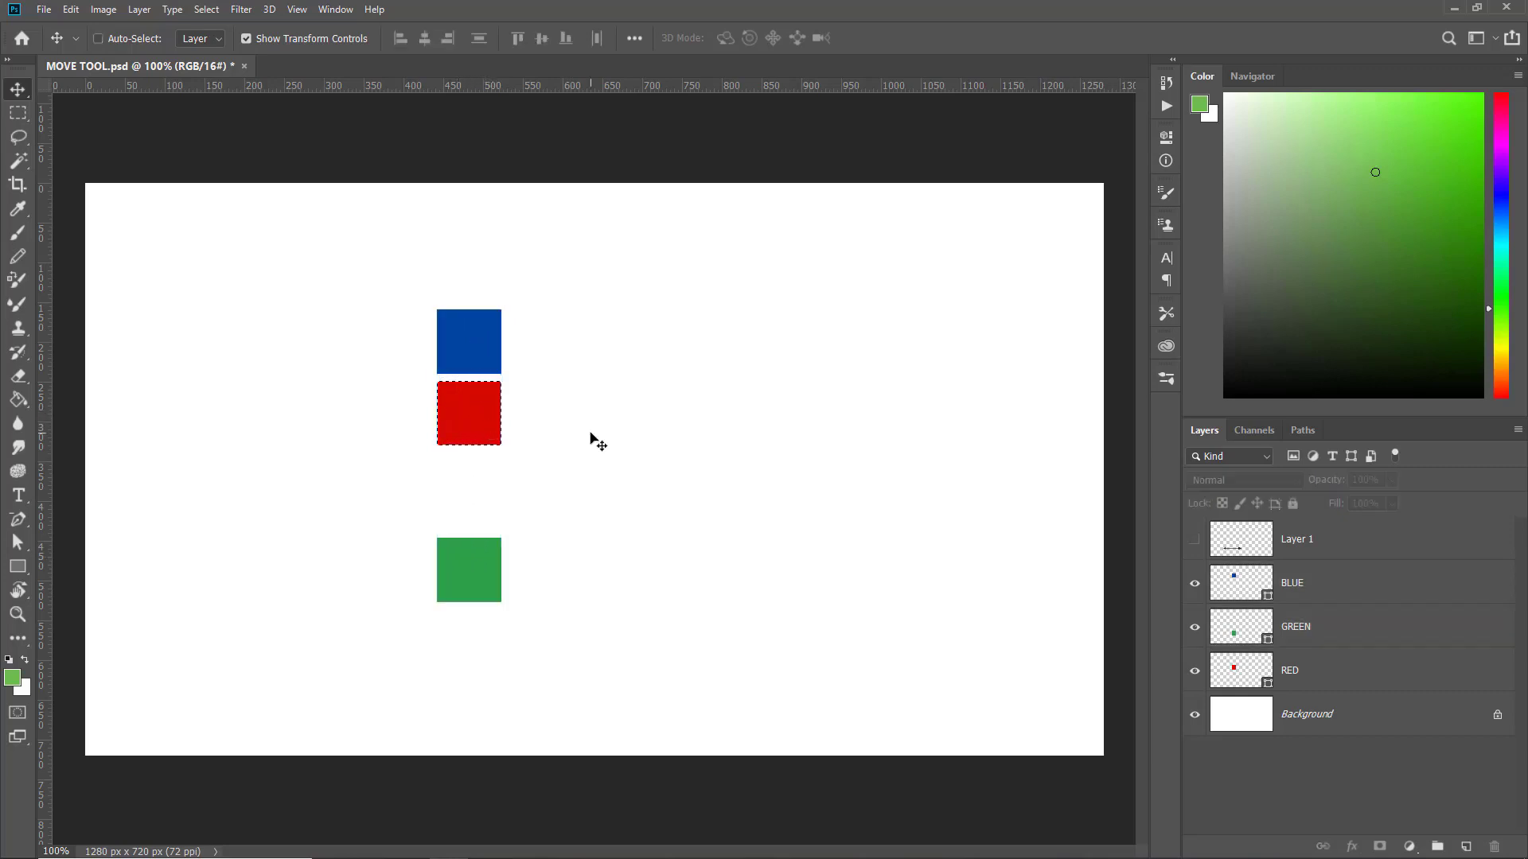
key(ctrl+z)
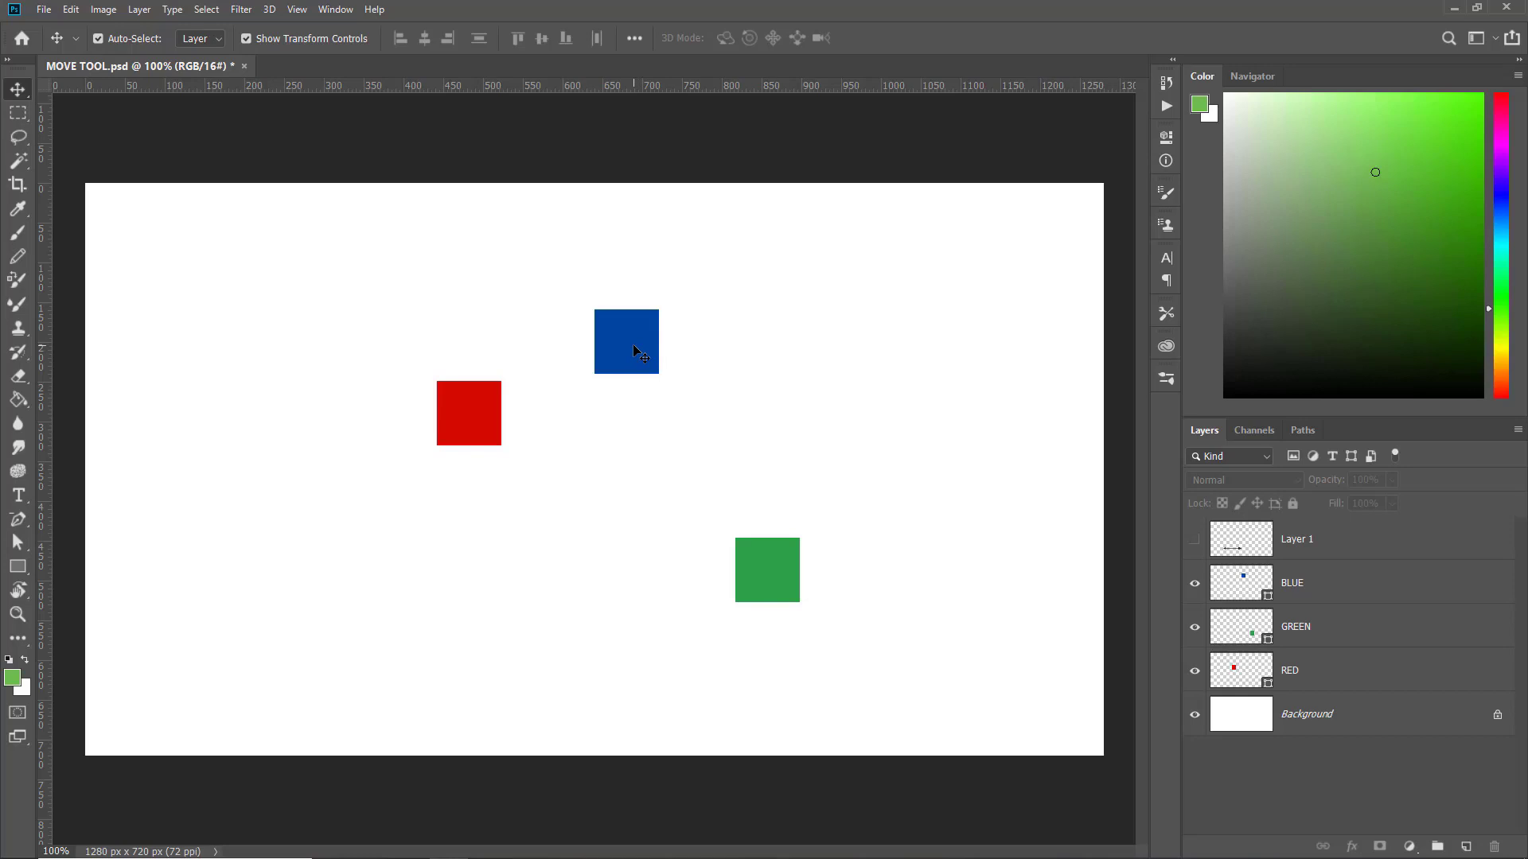
- Align the vertical centers of the green and red squares to a selection loaded from the BLUE layer, then deselect the layers
click(766, 589)
shift+click(473, 418)
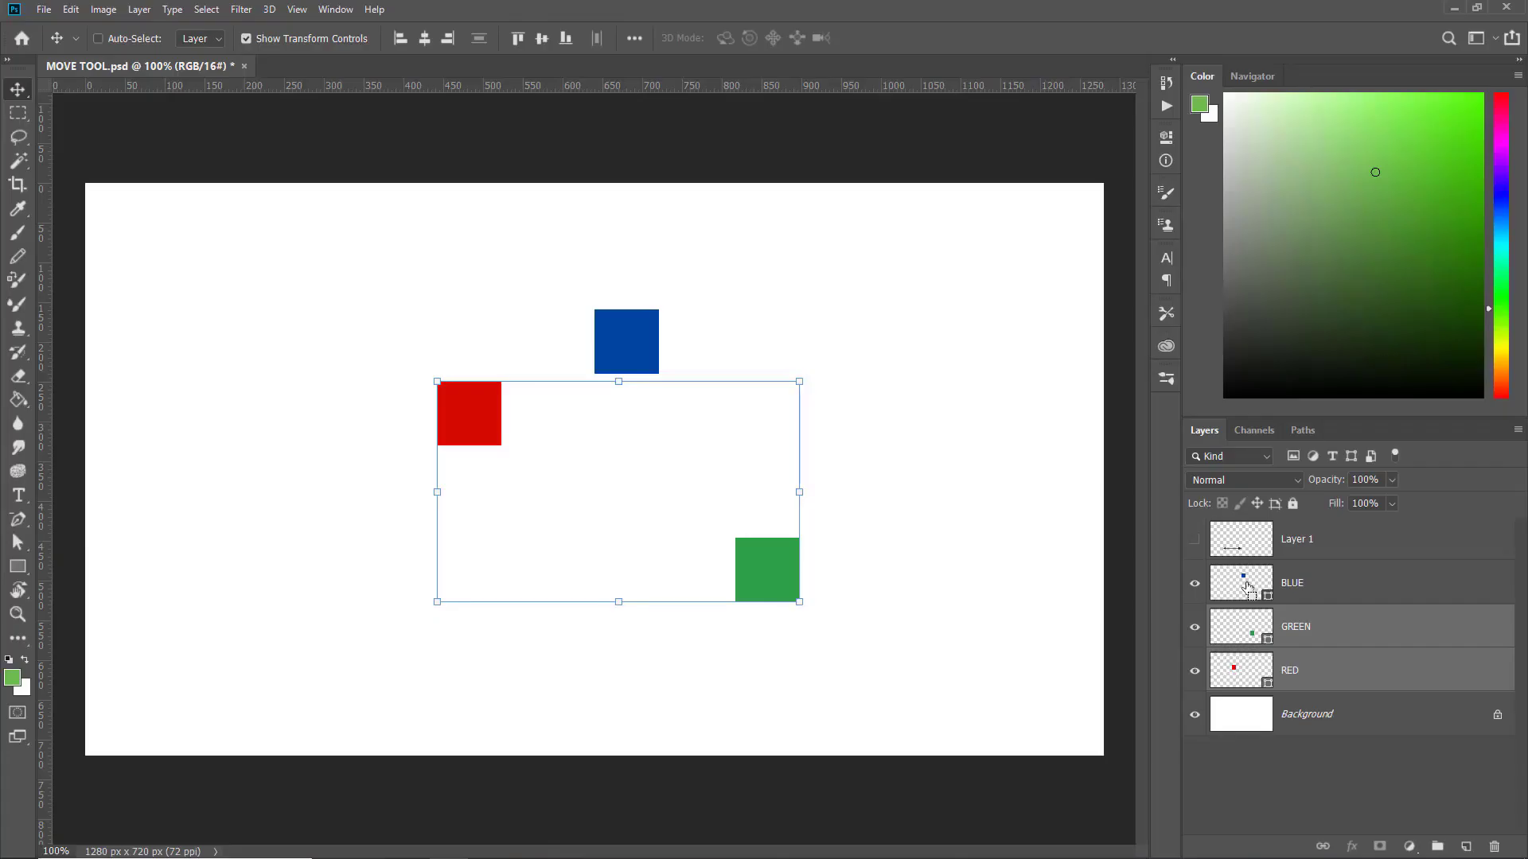
ctrl+click(1246, 584)
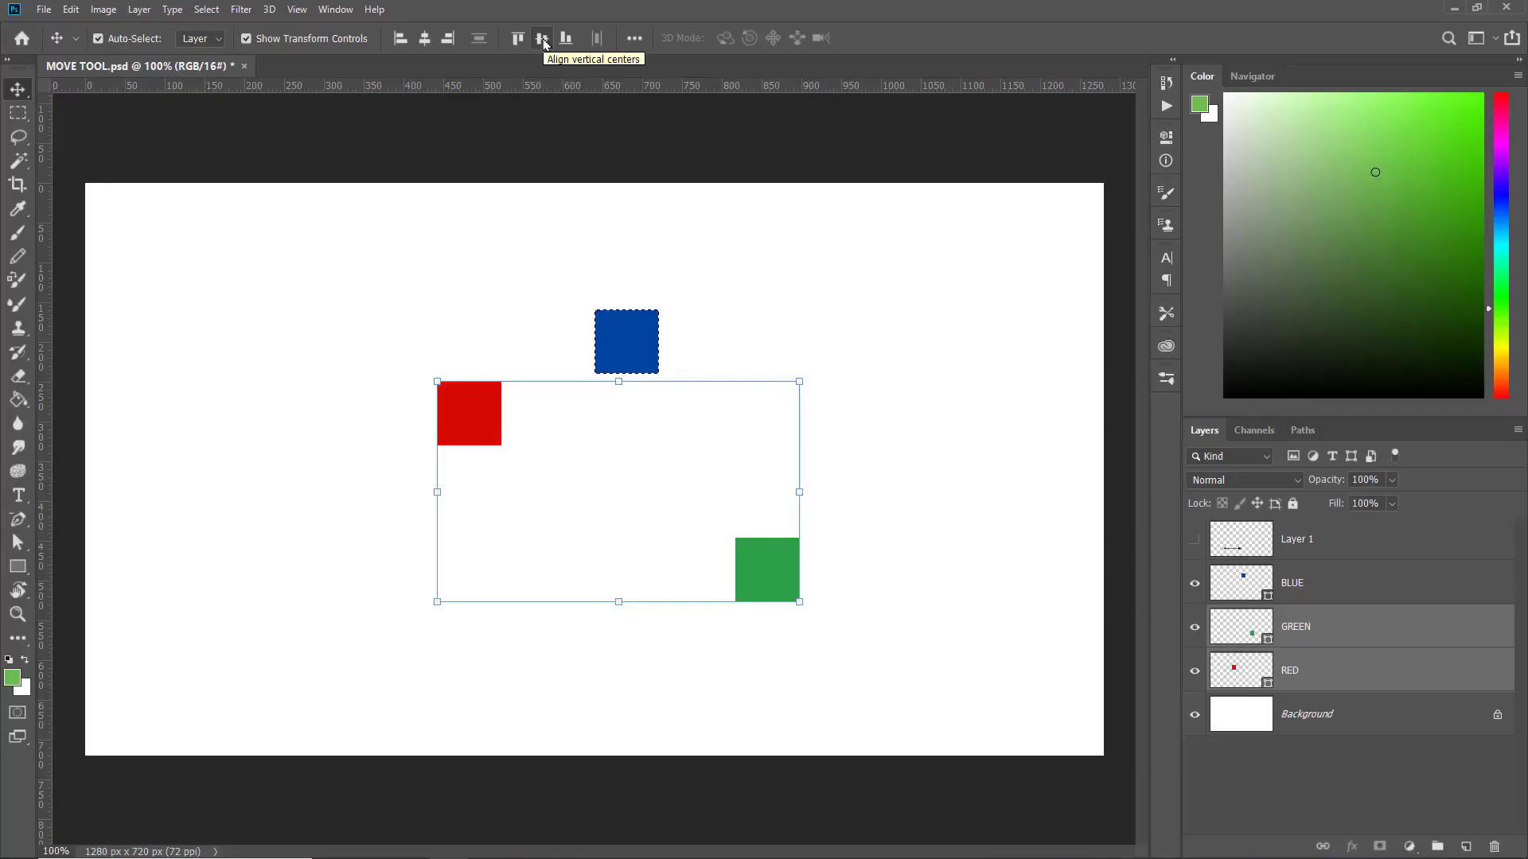
click(694, 116)
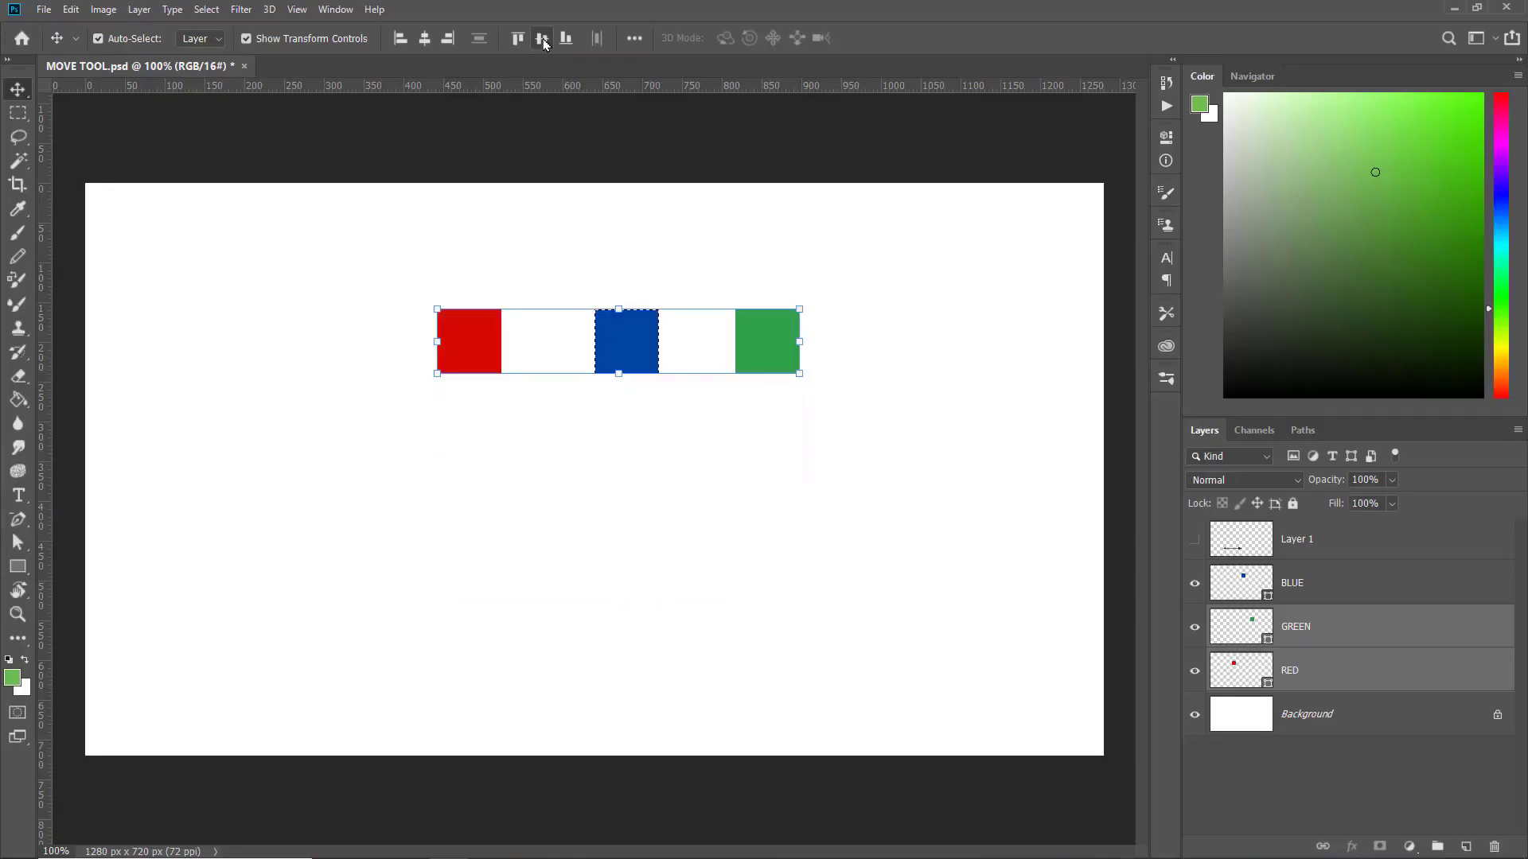
click(581, 431)
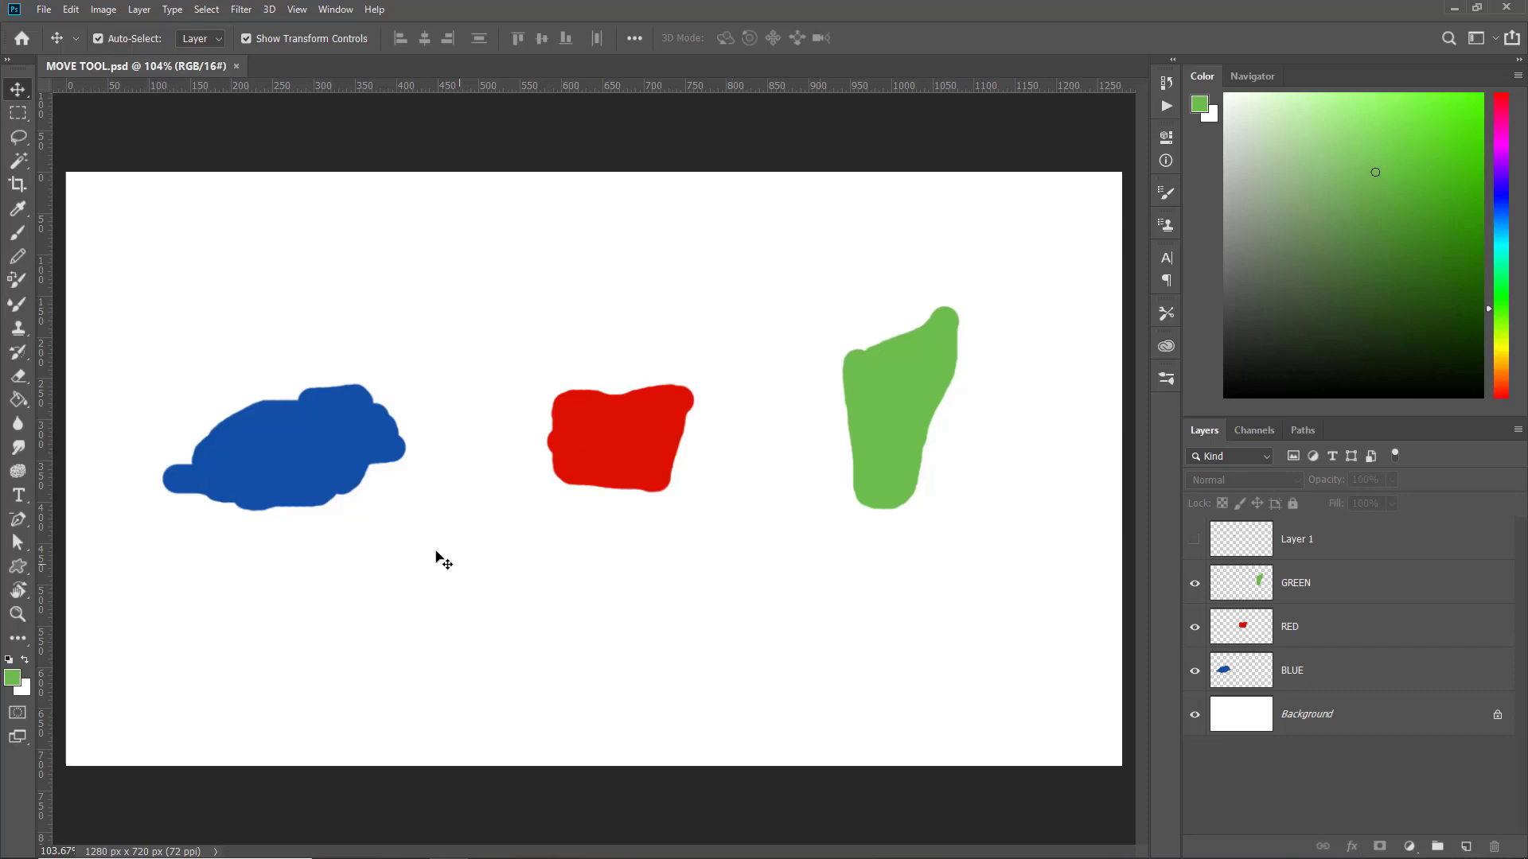
- Select the blue, red and green freeform shapes one at a time to examine their bounding boxes
click(286, 468)
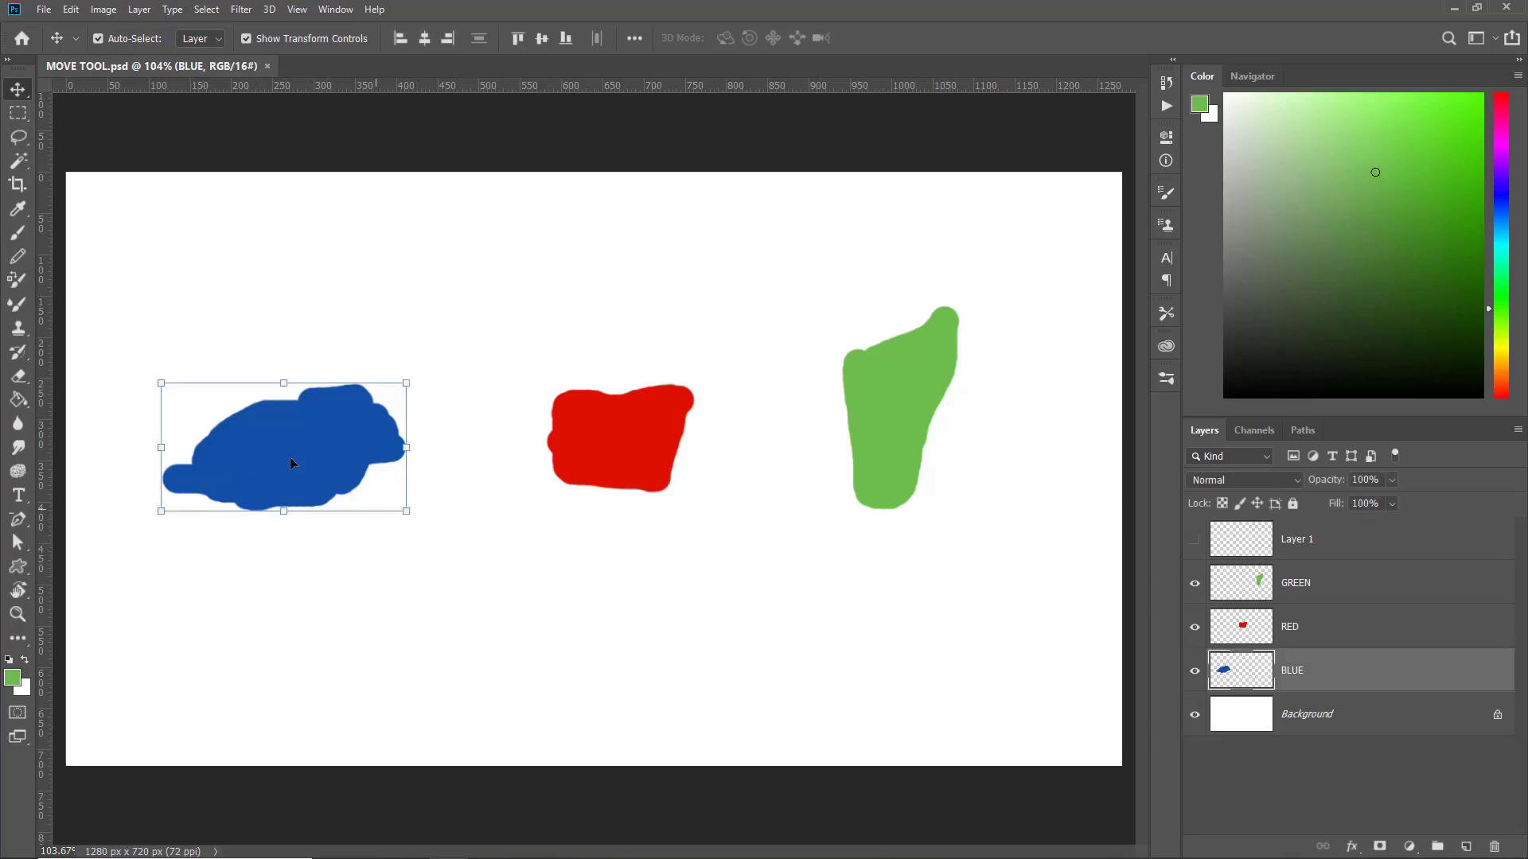
click(600, 444)
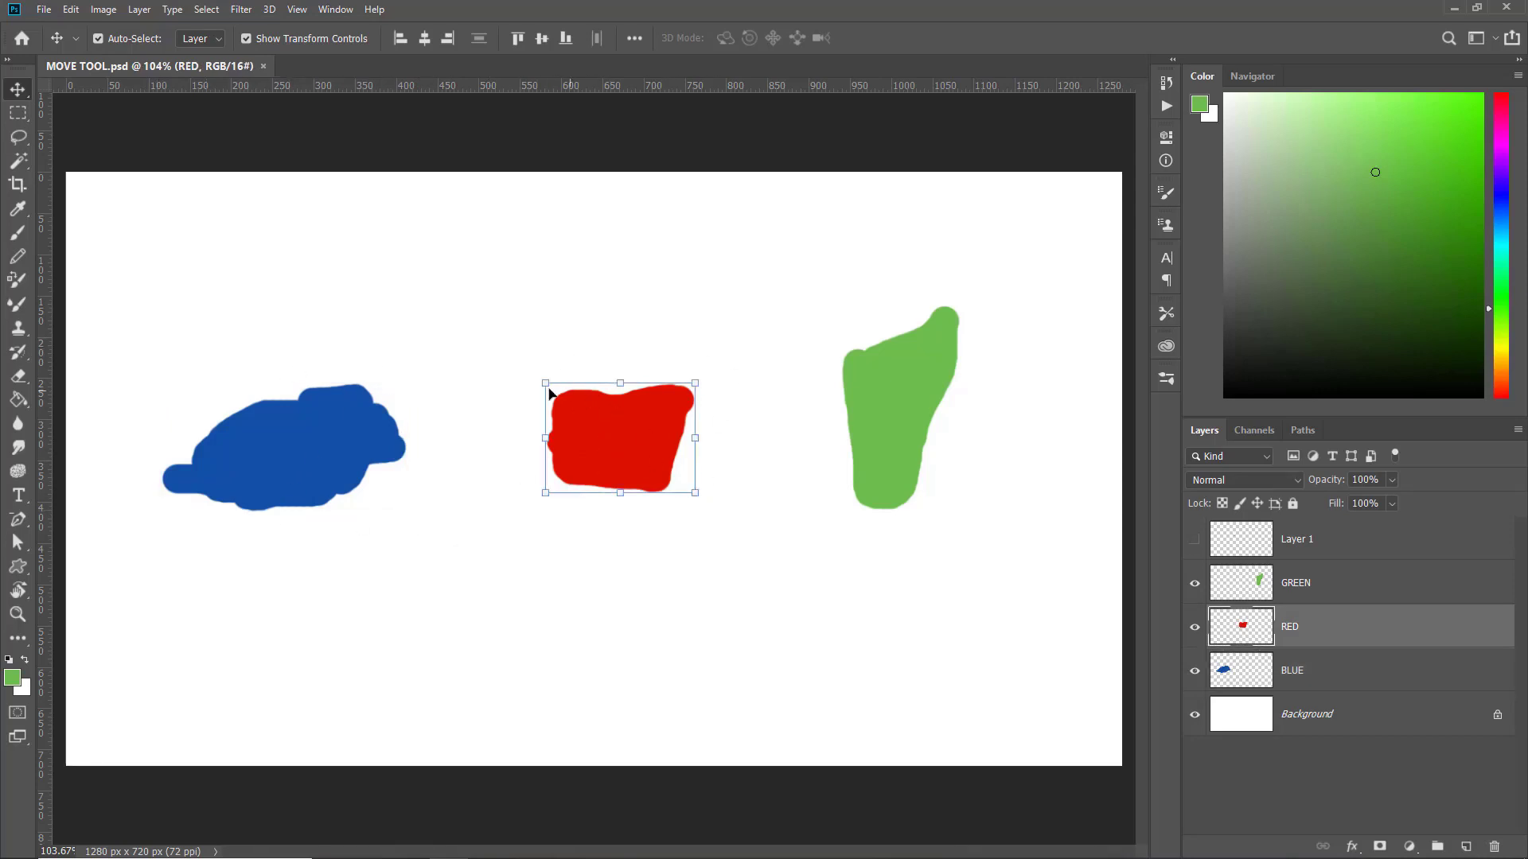
click(907, 420)
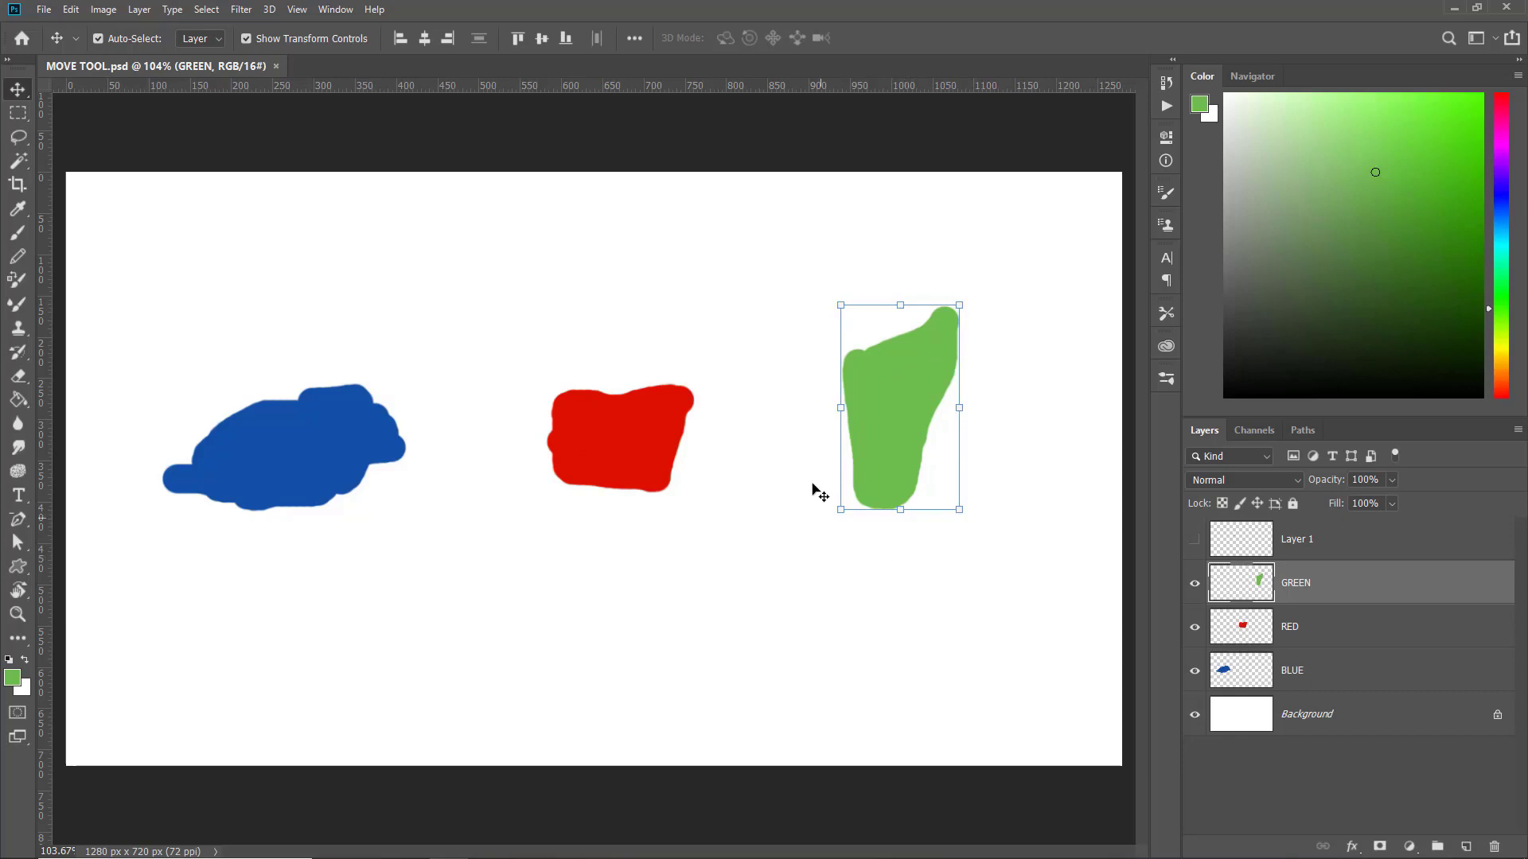
click(599, 445)
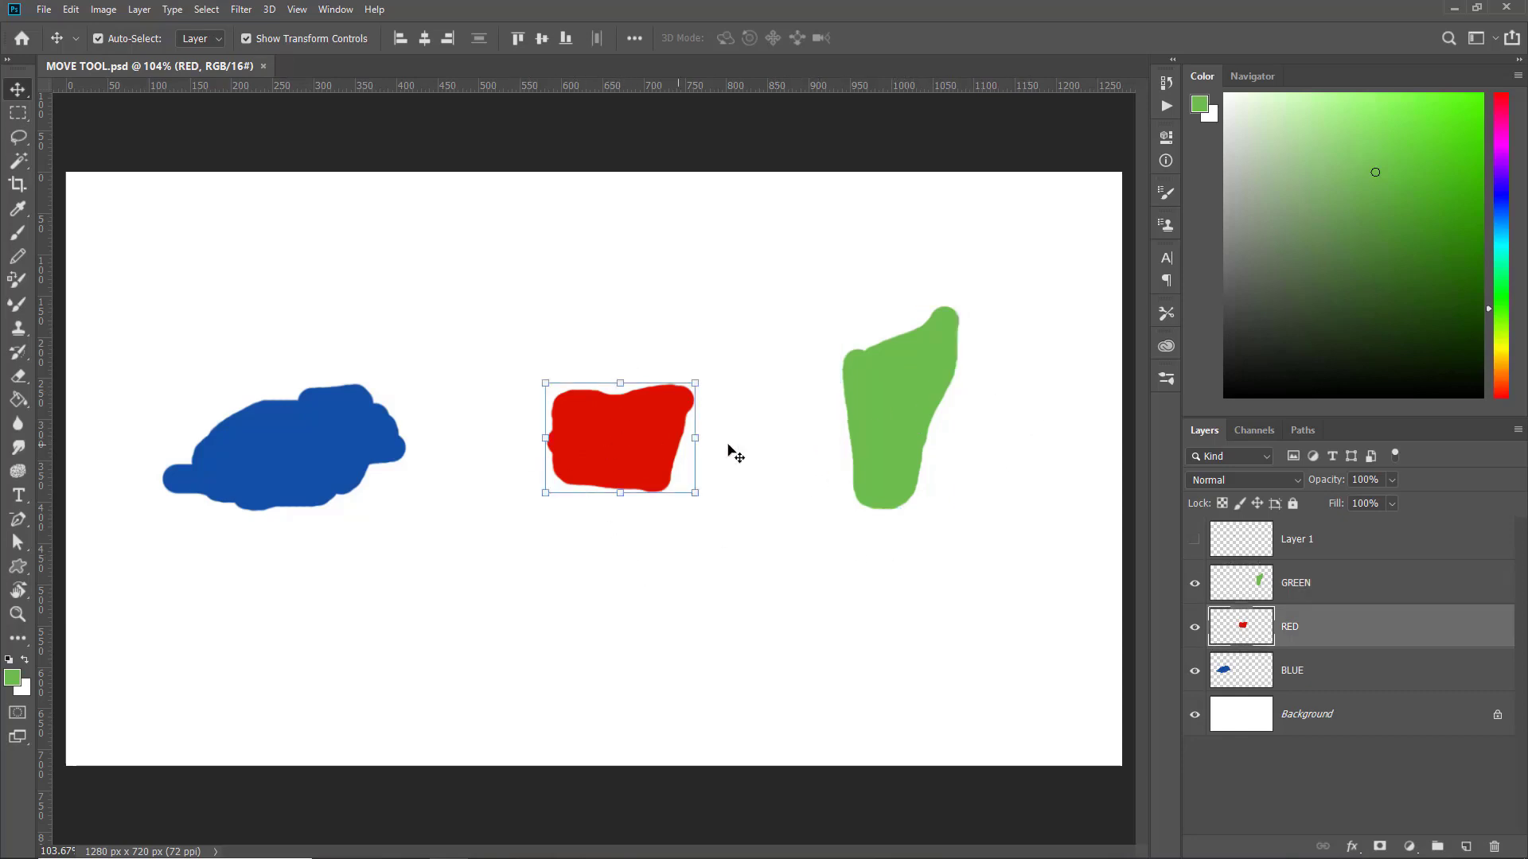
click(300, 446)
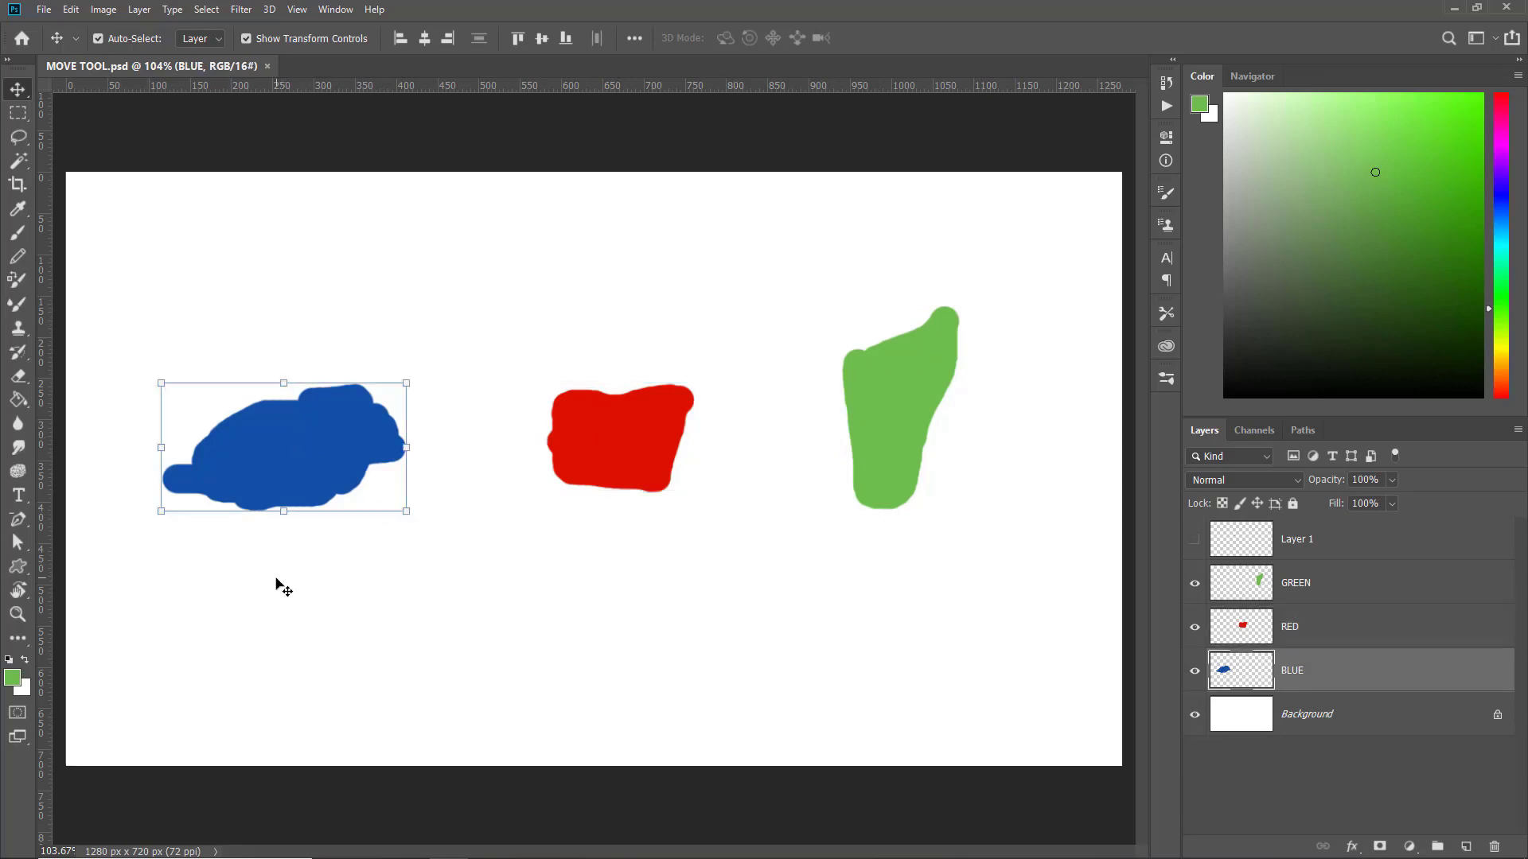
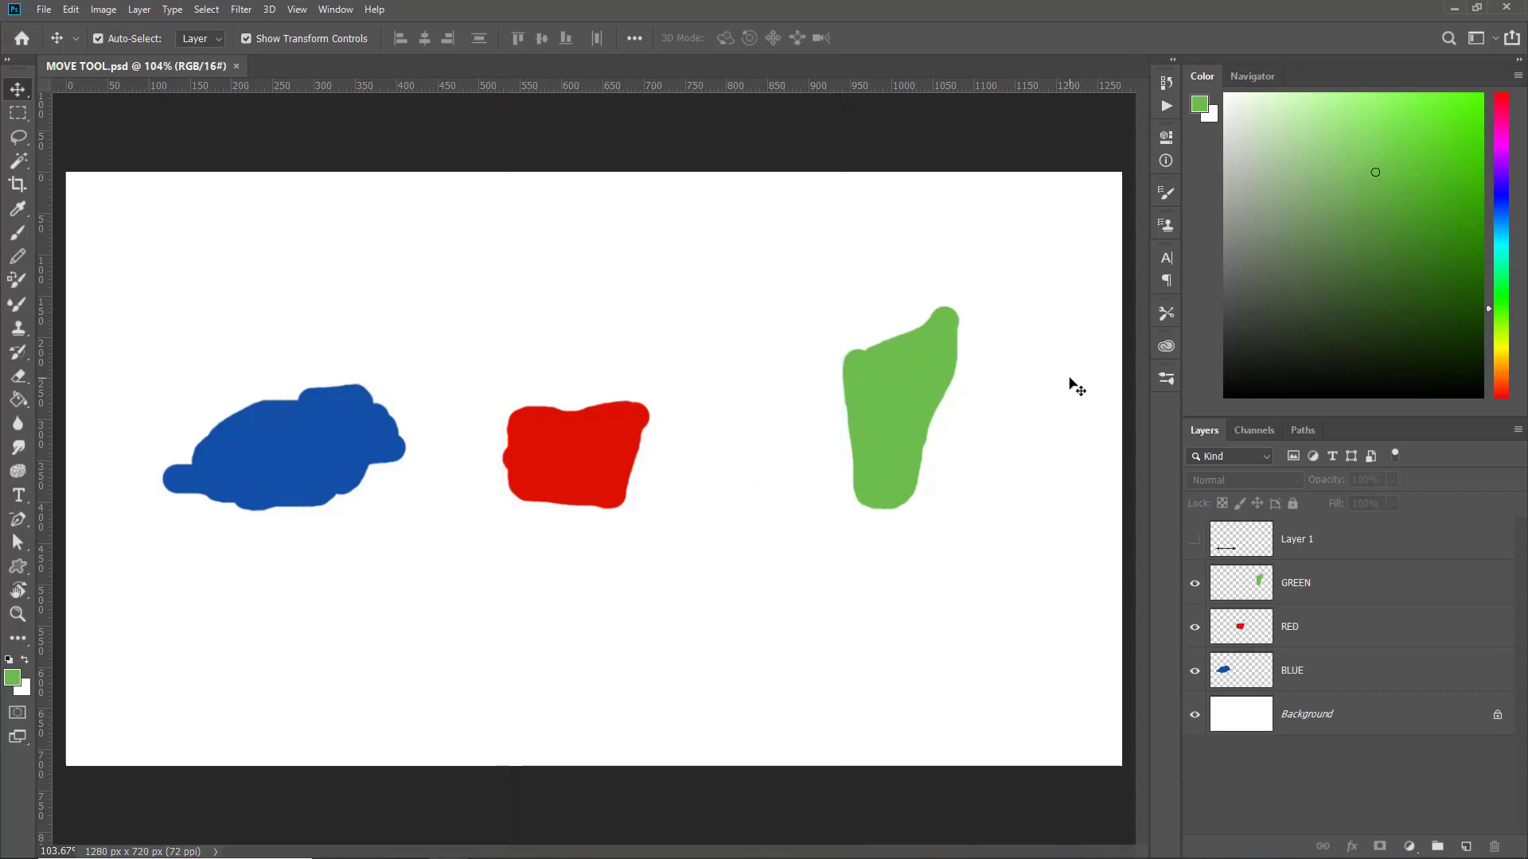
- Select the blue, red and green freeform shapes together and distribute them by their right edges
drag(1071, 381, 343, 556)
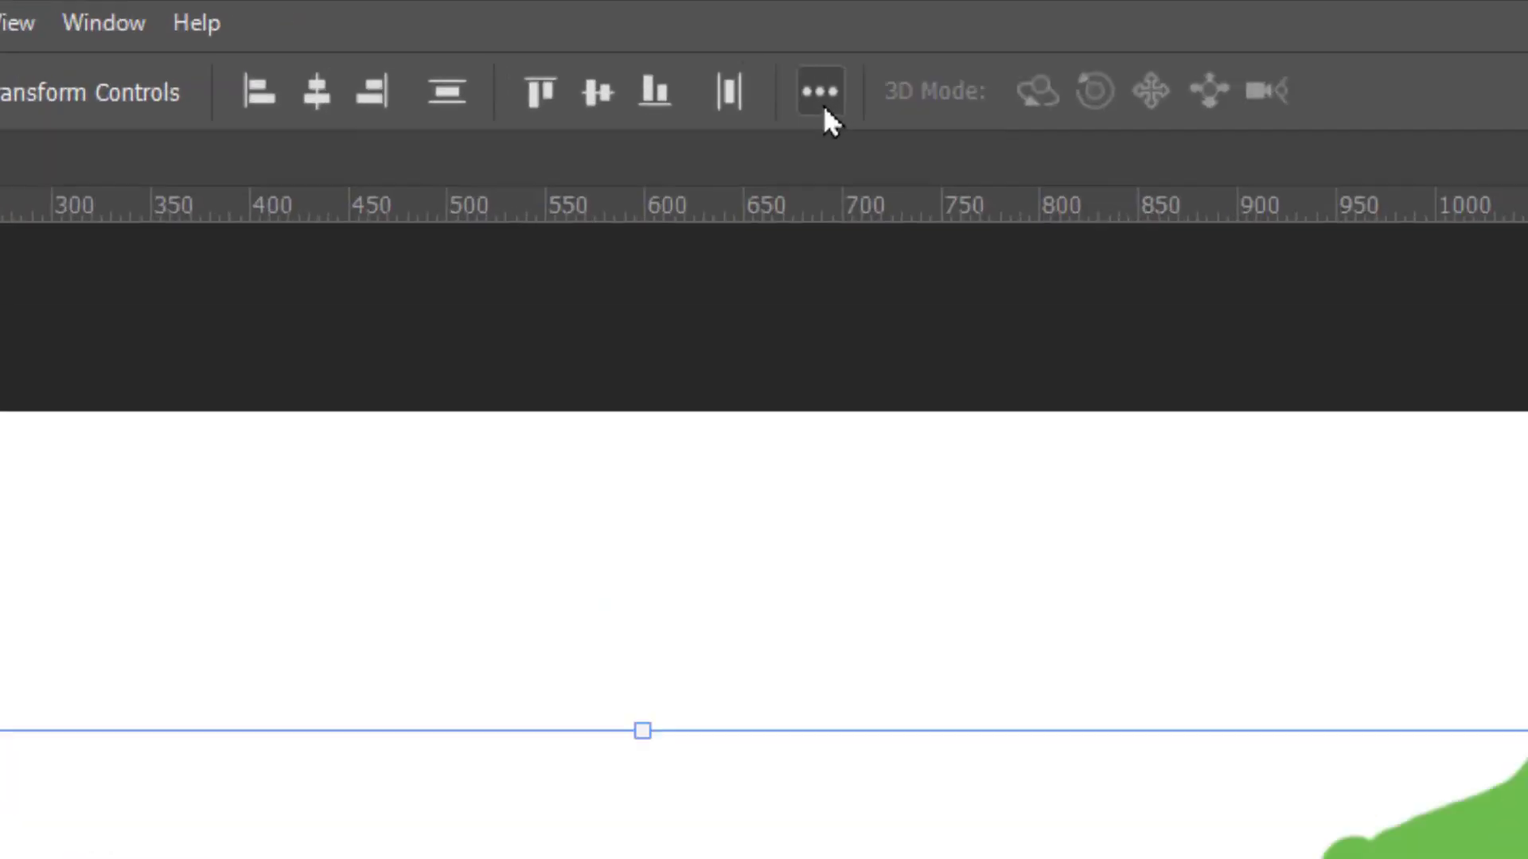
click(634, 38)
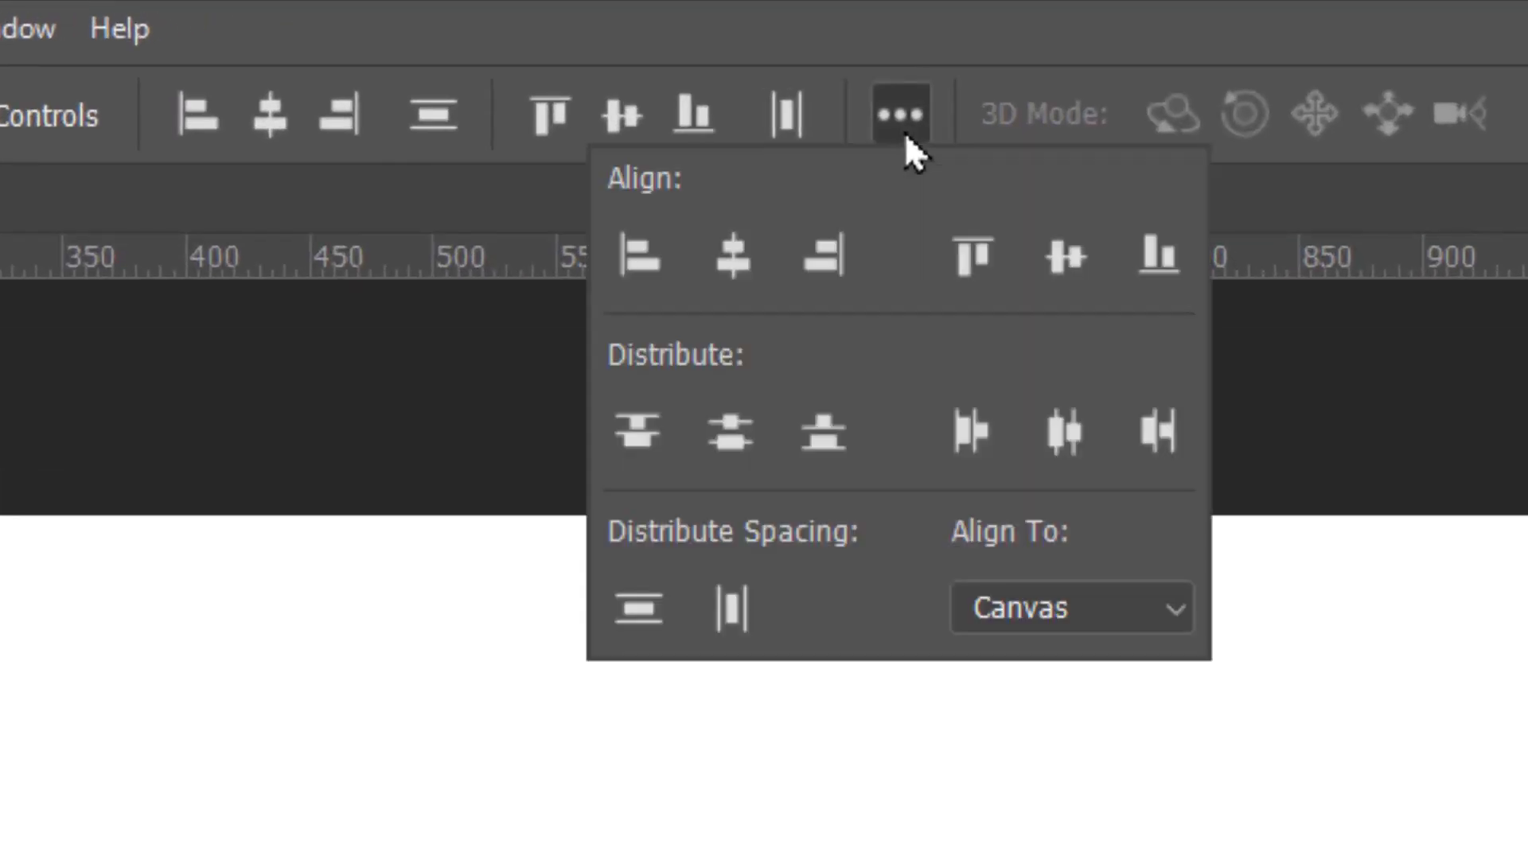
click(1154, 434)
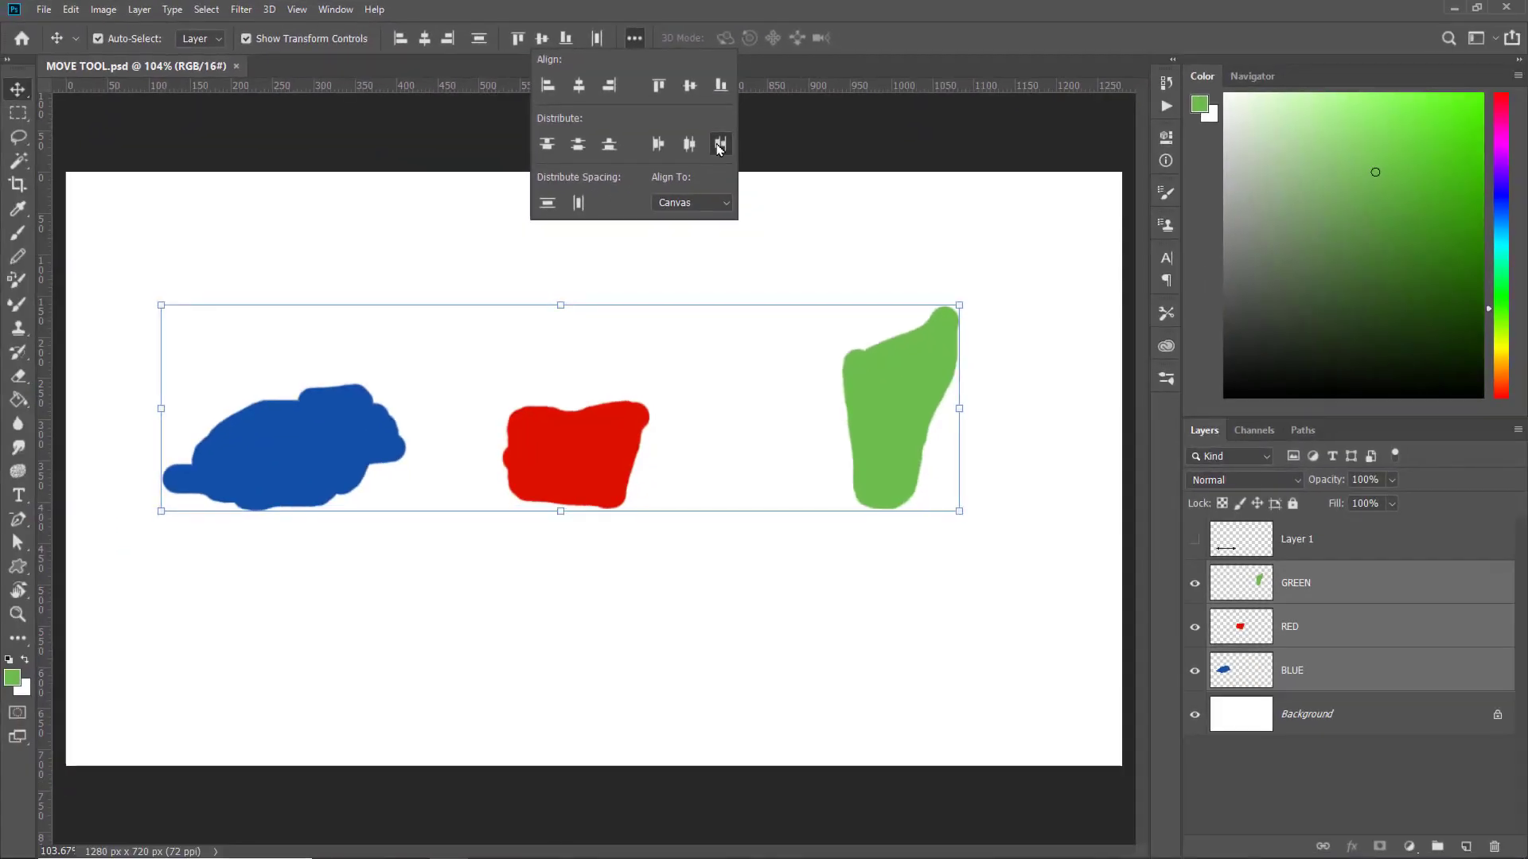
click(719, 145)
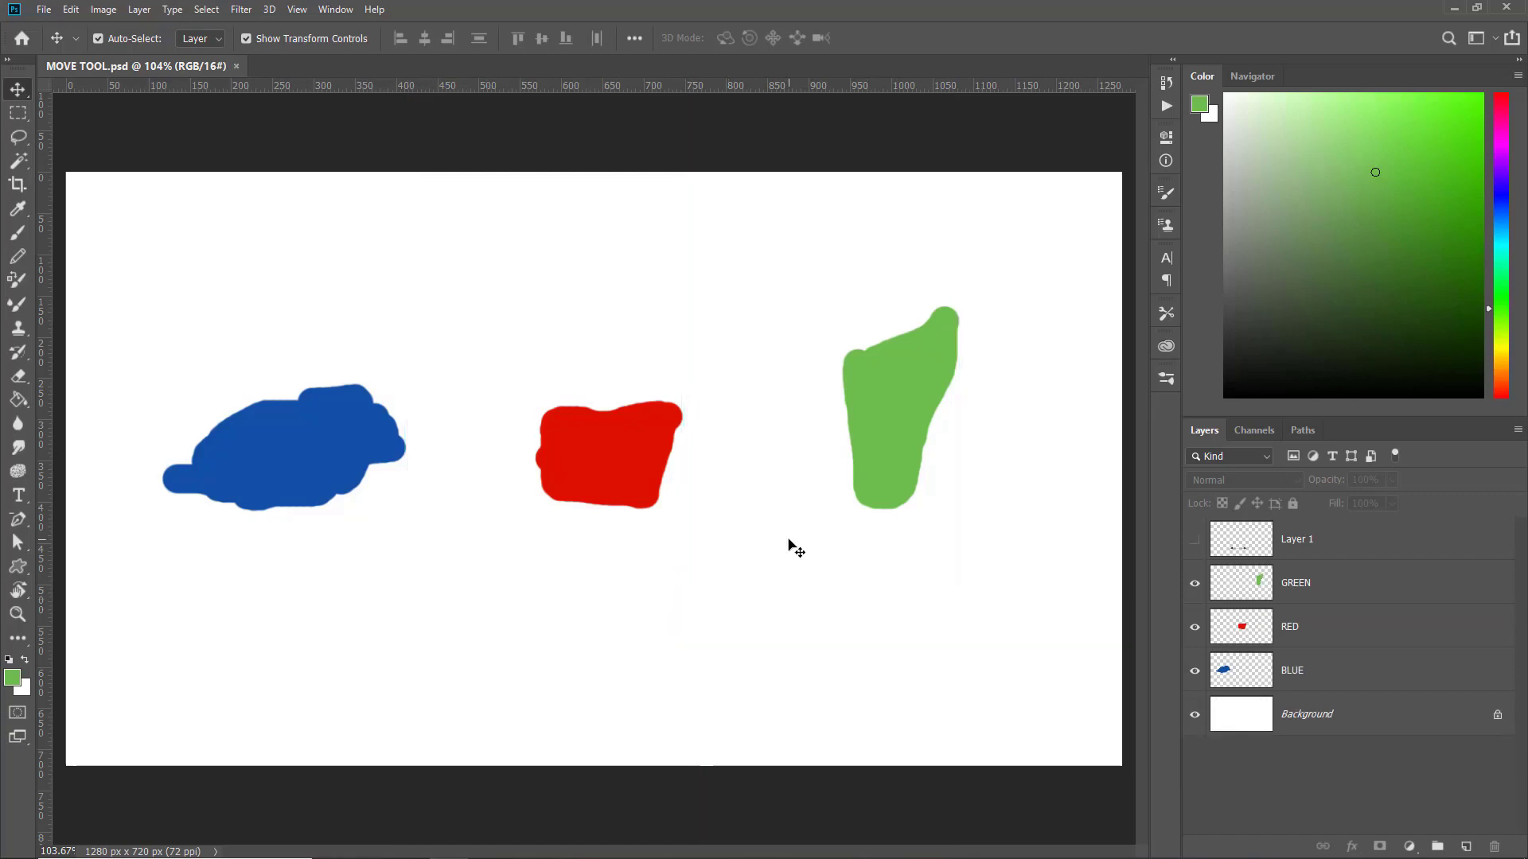
- Select all three freeform shapes again and distribute them by their horizontal centers
drag(1012, 266, 273, 583)
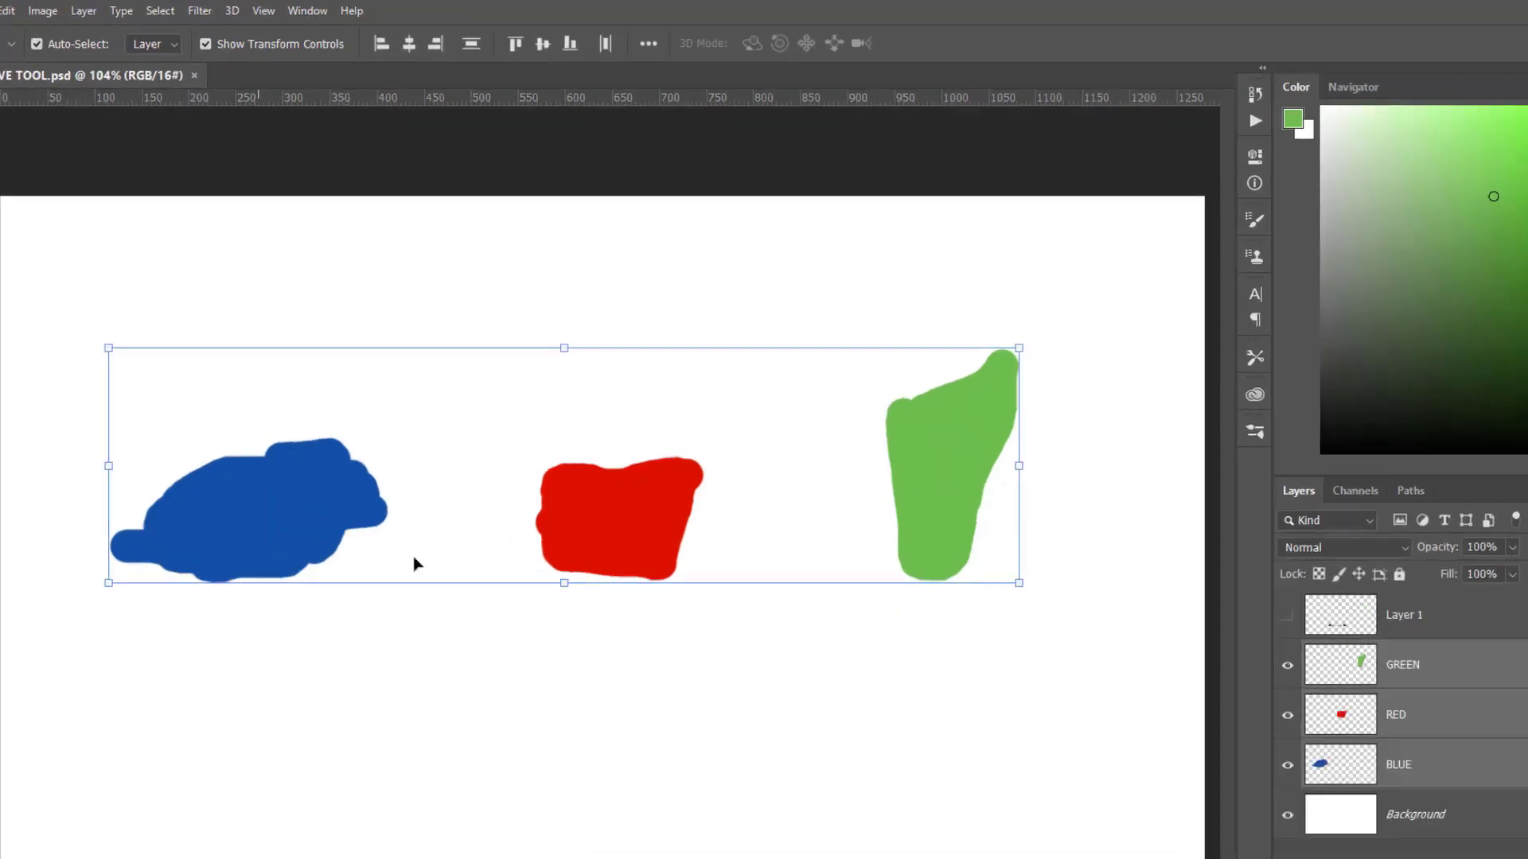
click(635, 39)
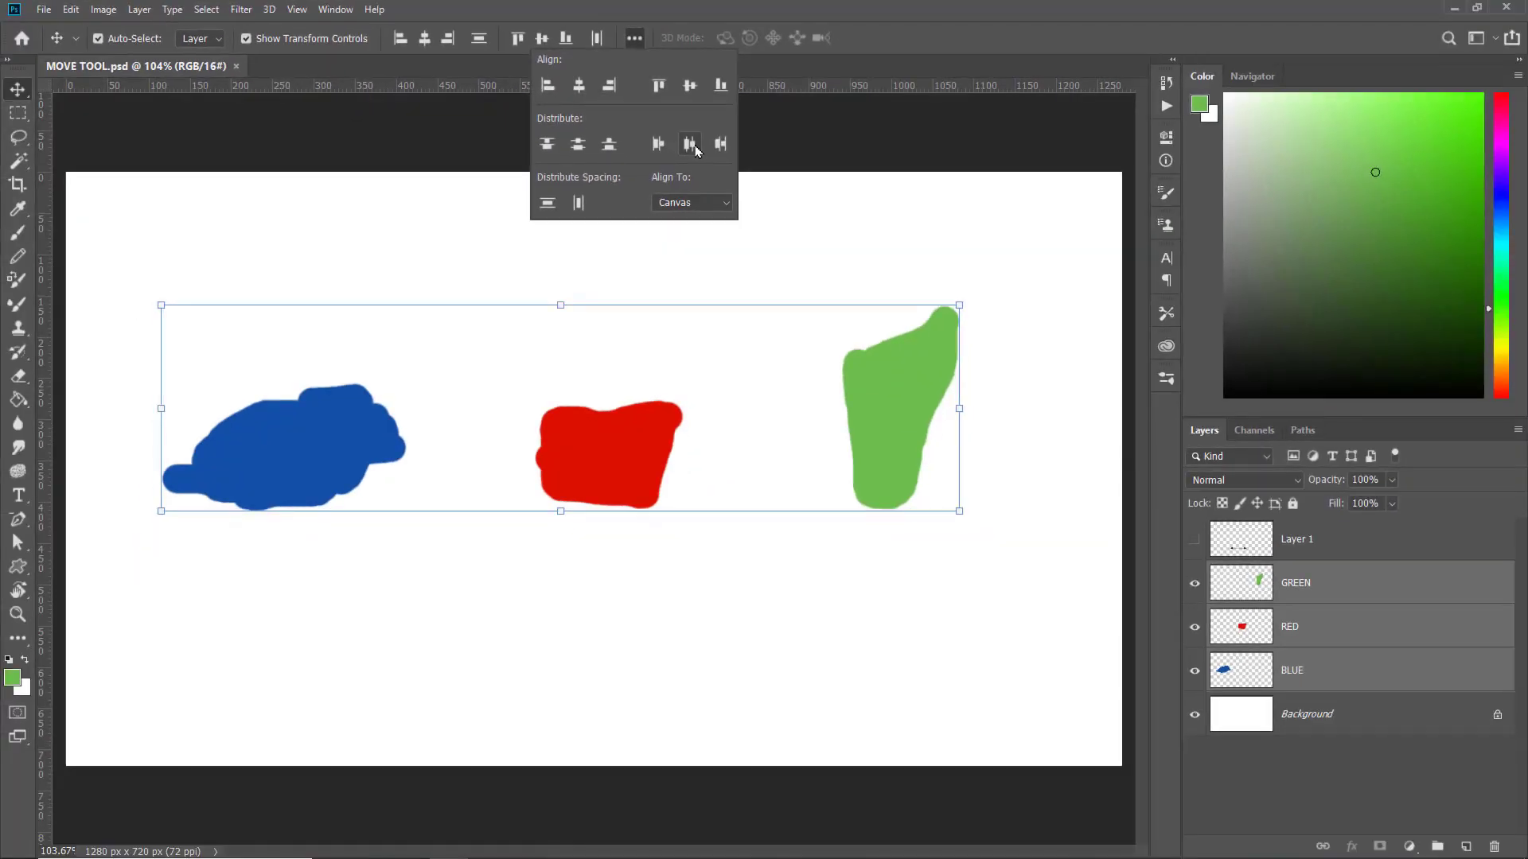
click(694, 148)
click(670, 251)
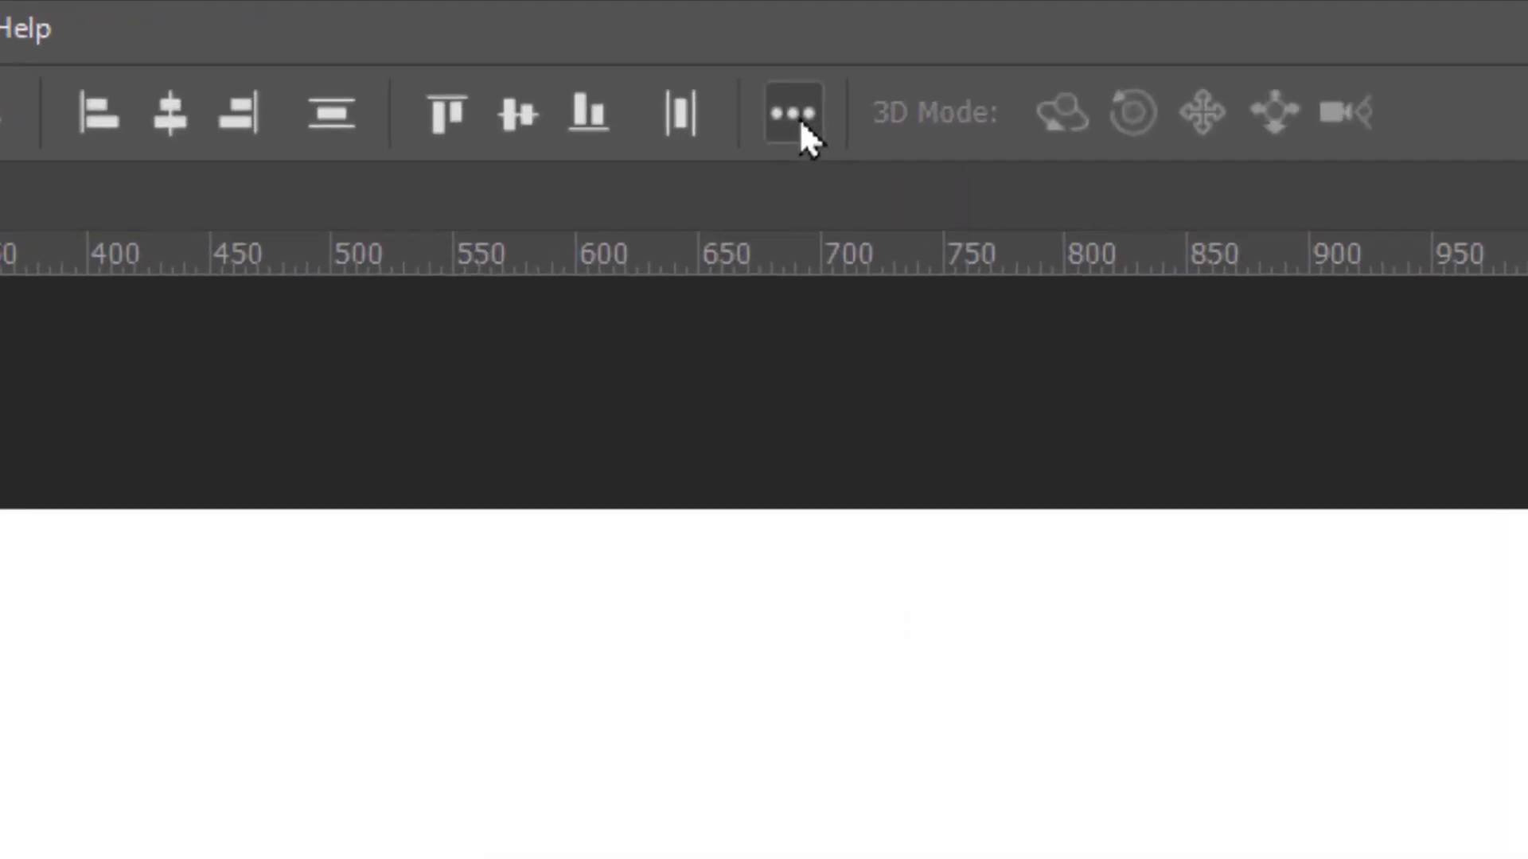
- Open the additional align and distribute options for the selected shapes
click(634, 38)
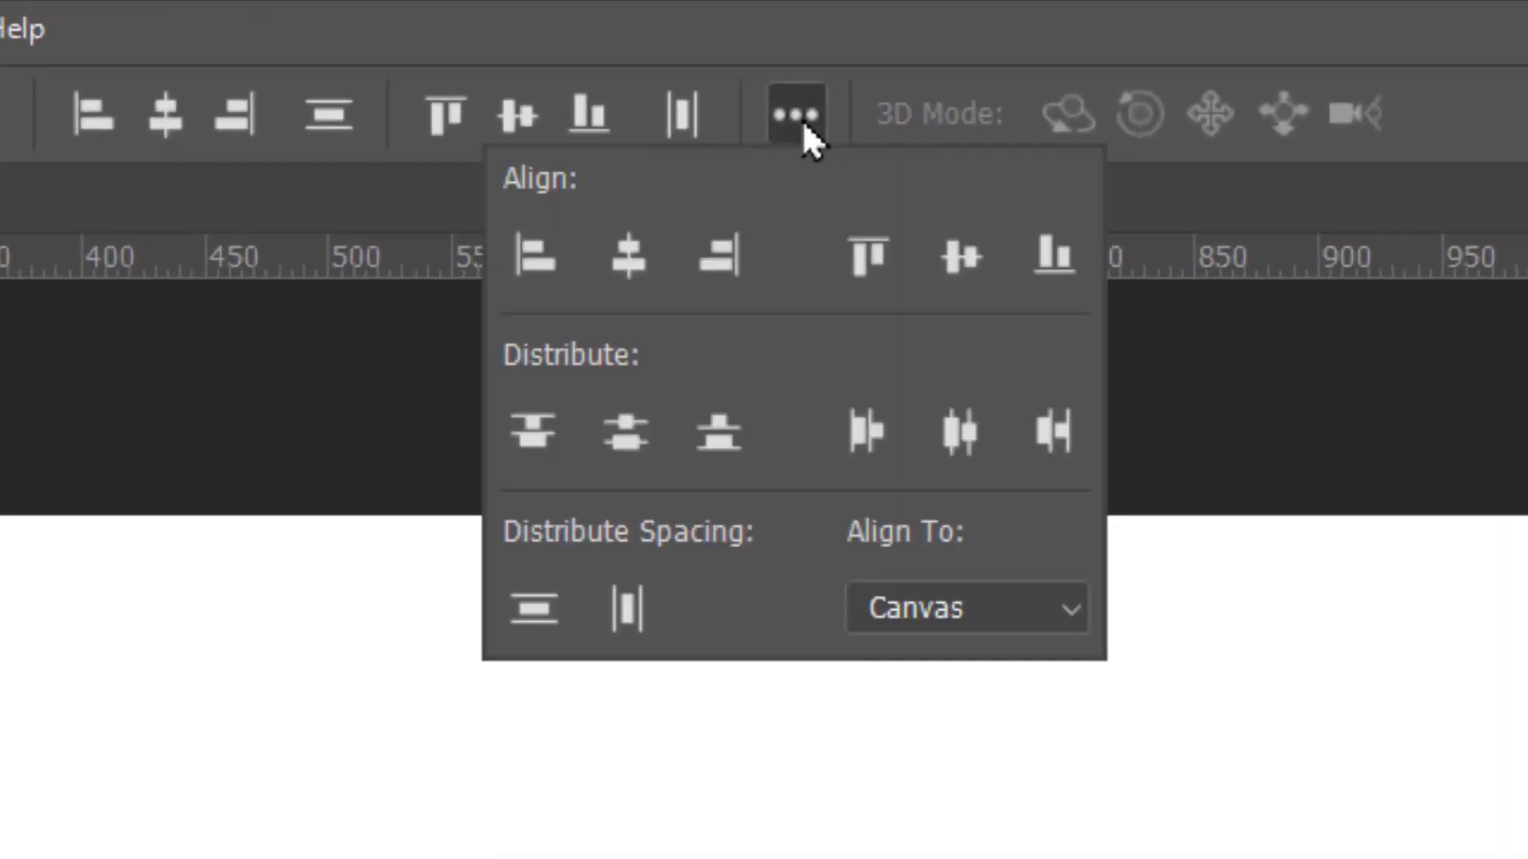